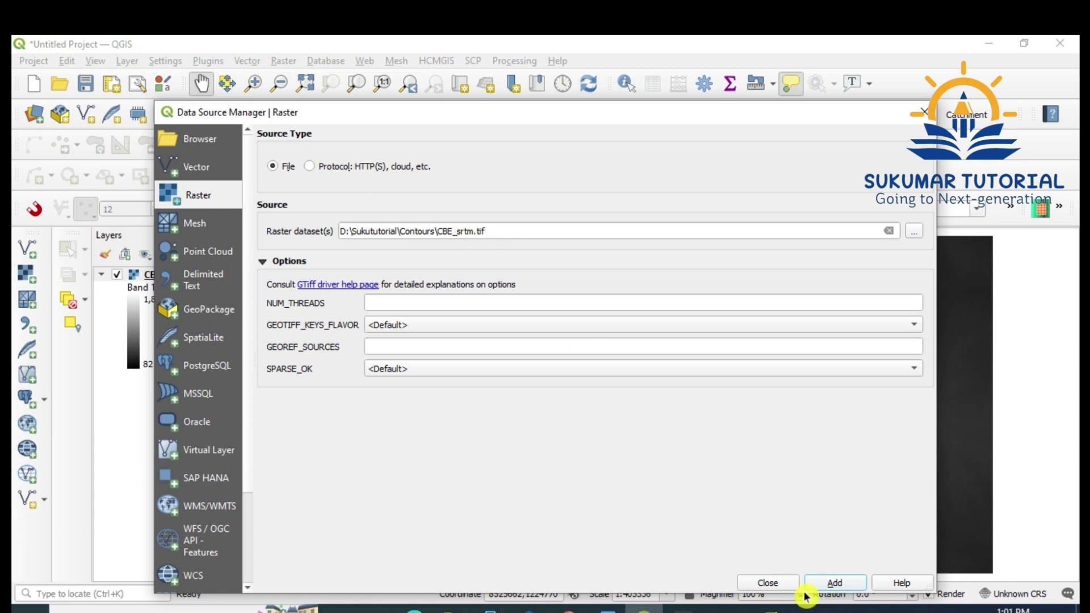
Step: Close the data source window and set the CBE_srtm layer's render type to Singleband pseudocolor
click(773, 584)
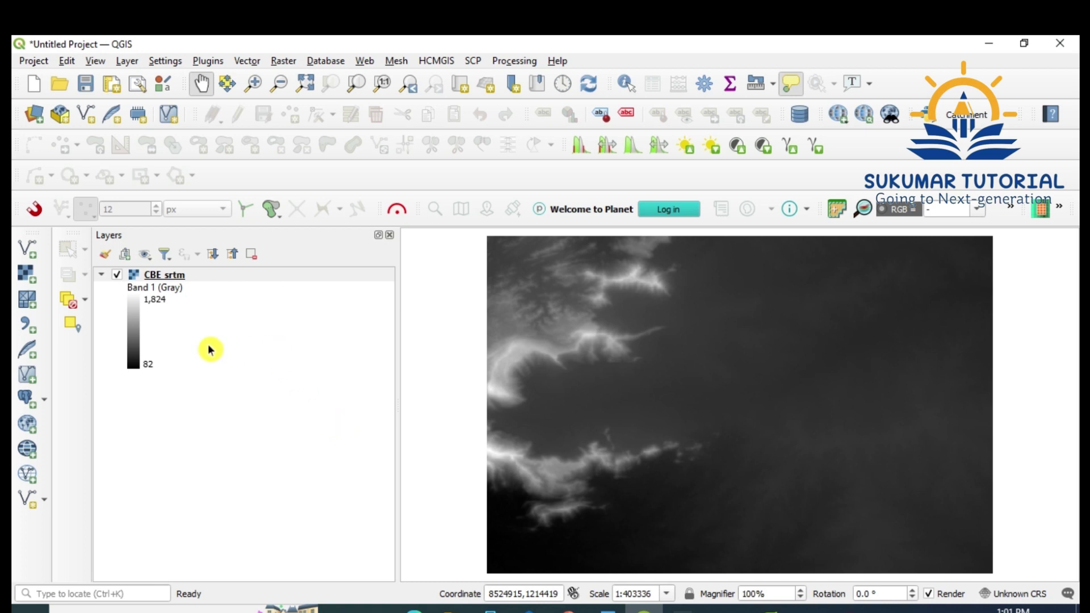
right_click(179, 278)
click(224, 526)
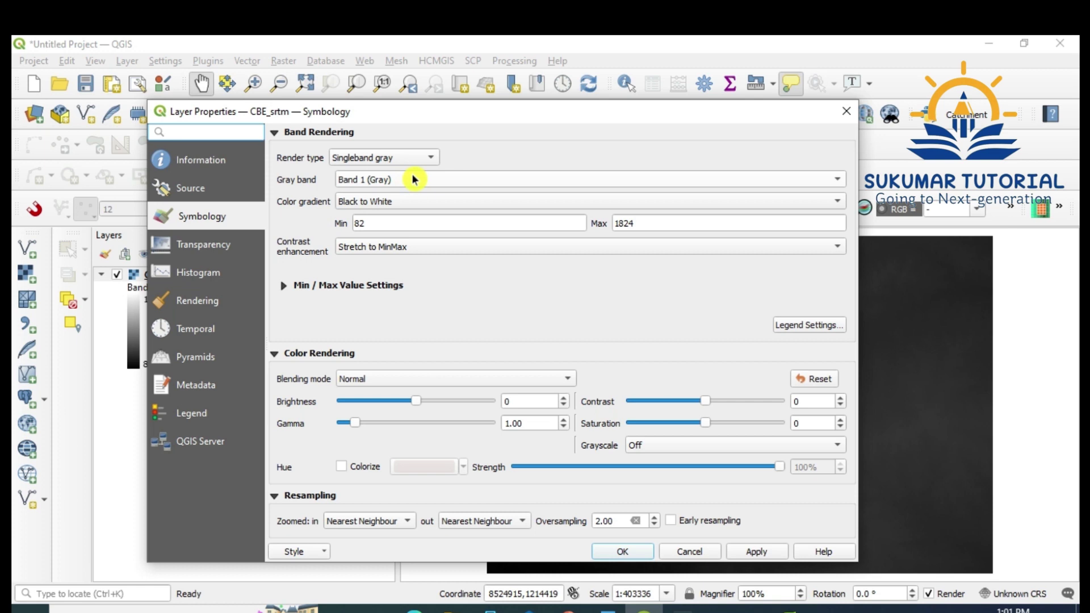
click(431, 161)
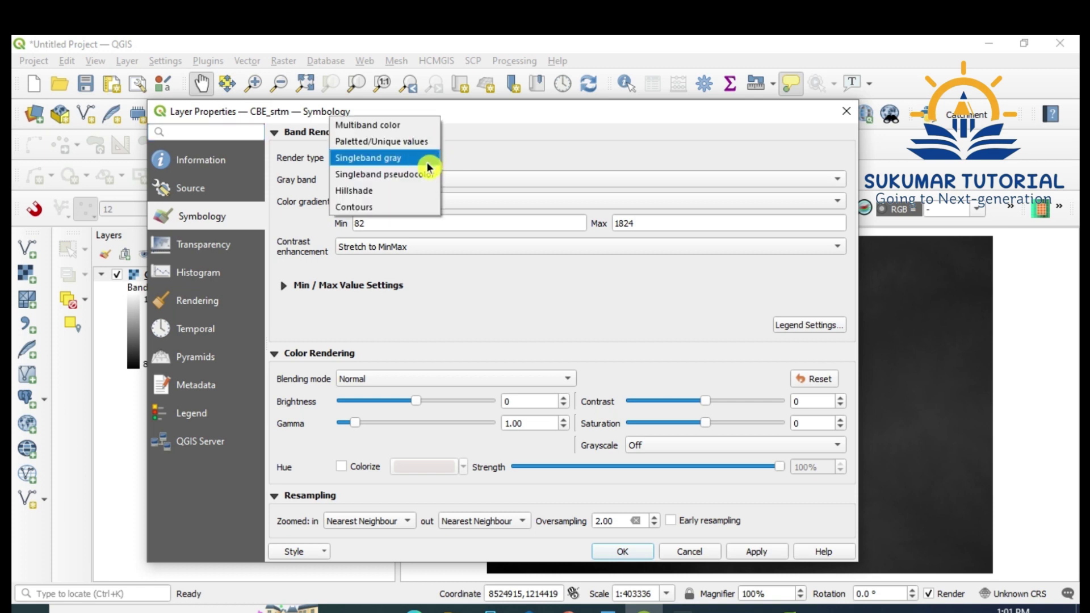
click(425, 173)
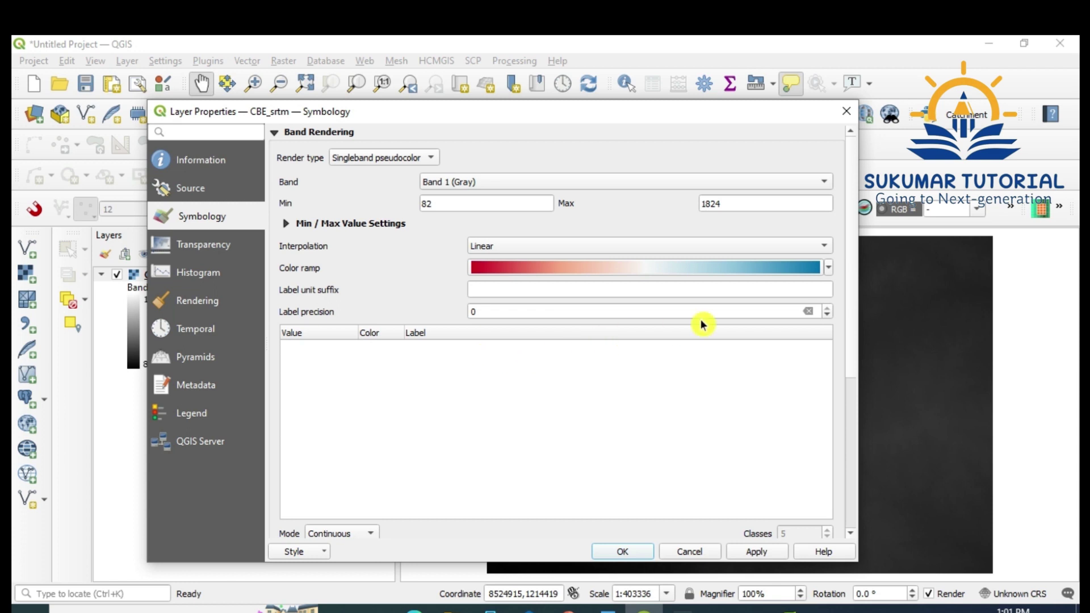
Step: Assign the Spectral color ramp to the CBE_srtm layer, invert it and apply the symbology
click(827, 273)
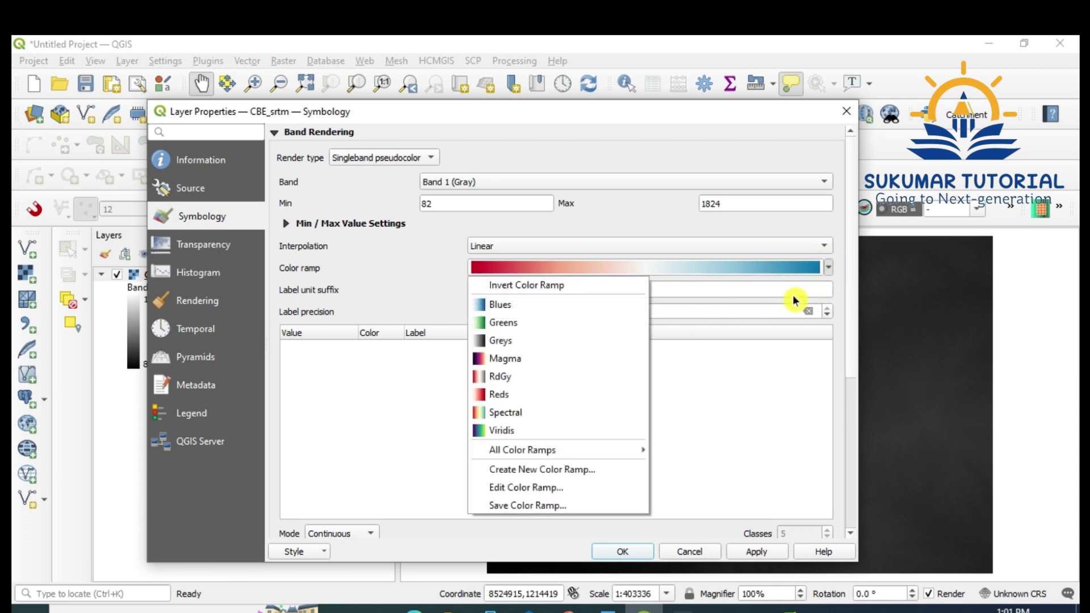
click(524, 414)
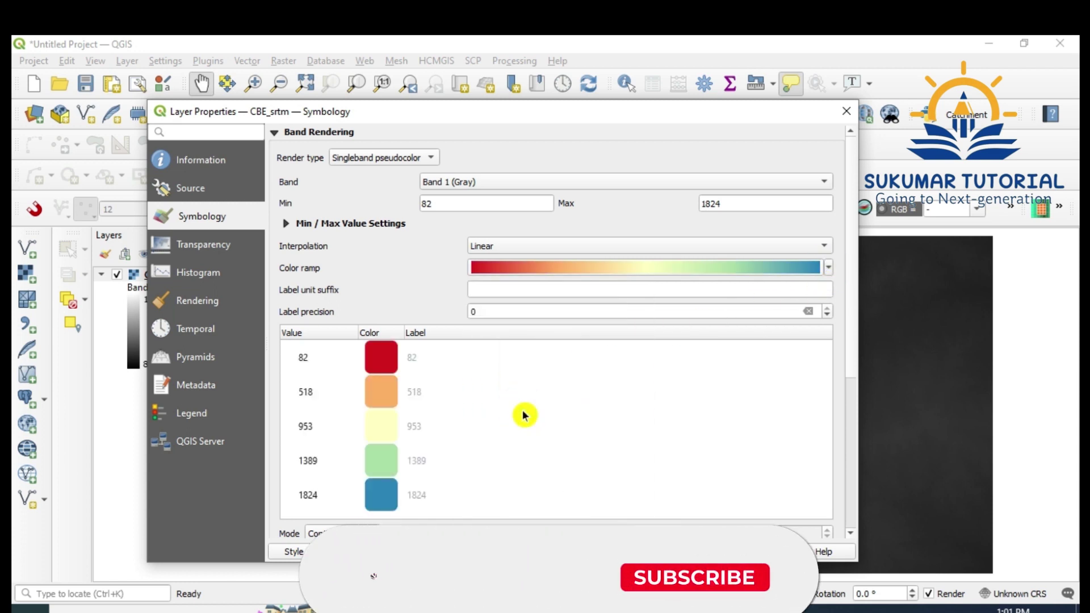
click(829, 271)
click(584, 285)
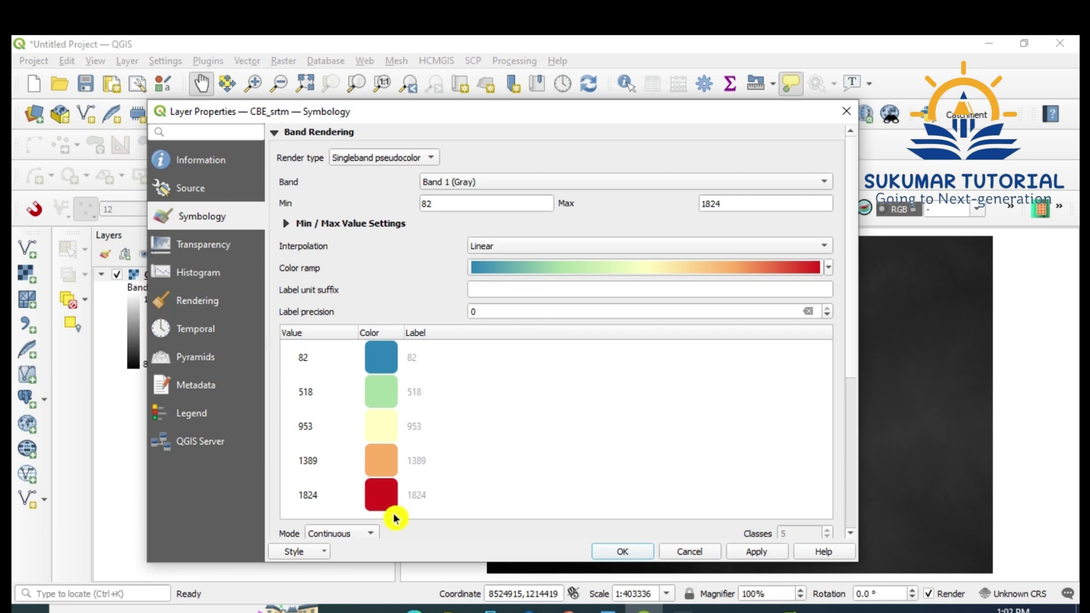
click(759, 554)
click(624, 554)
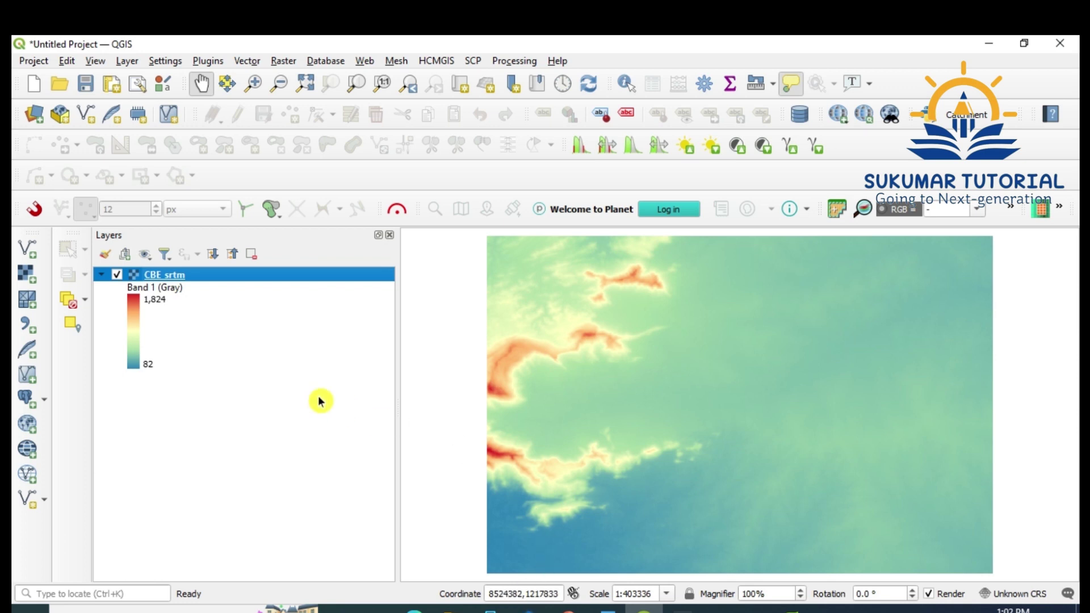
Step: Examine the CBE_srtm layer's assigned coordinate reference system and its provider information
right_click(196, 275)
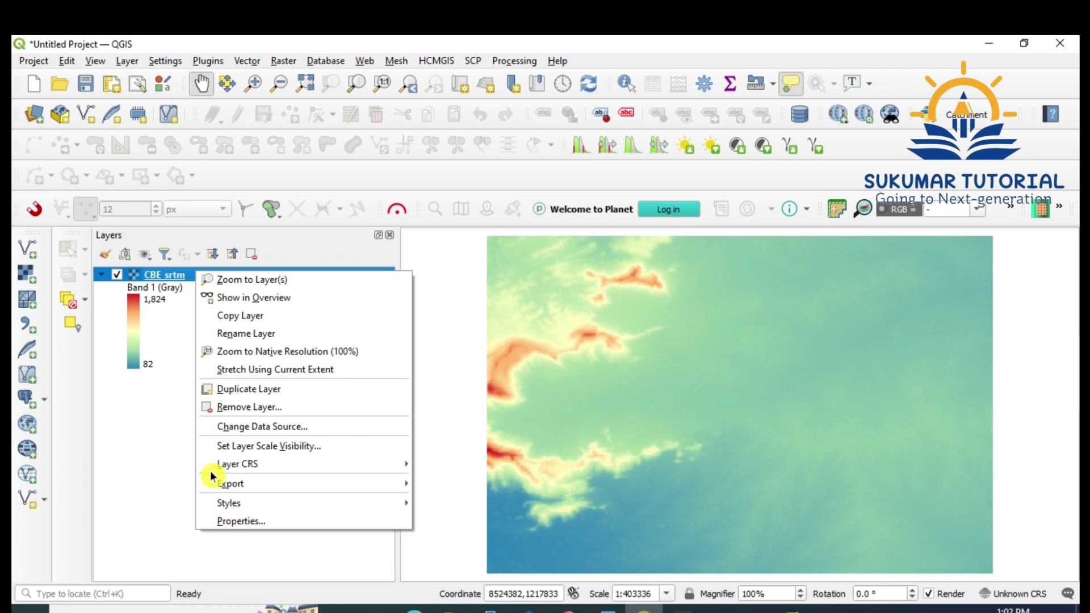
click(230, 521)
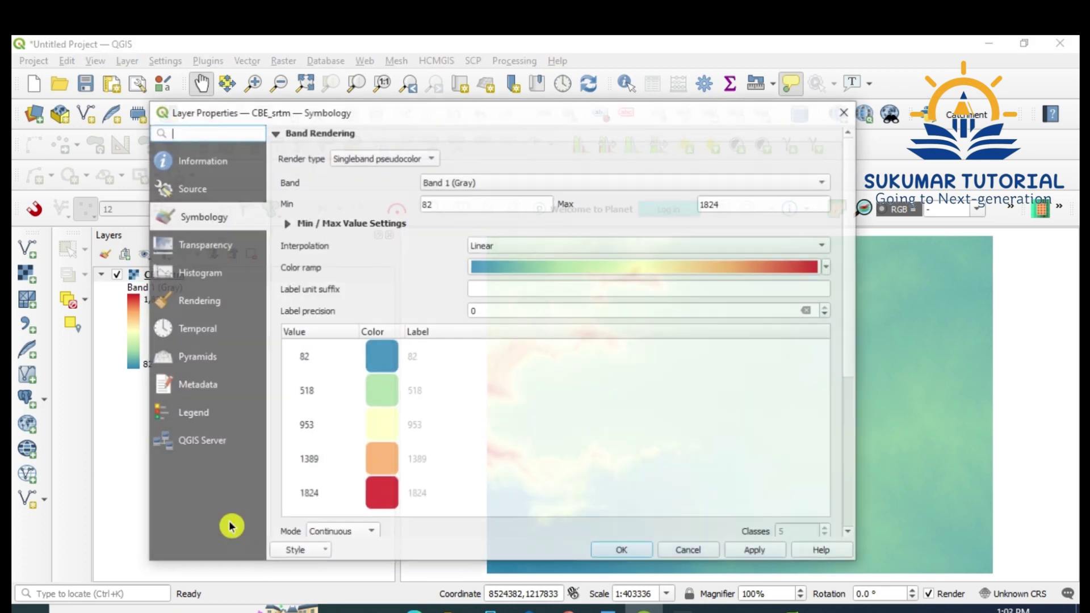
click(193, 191)
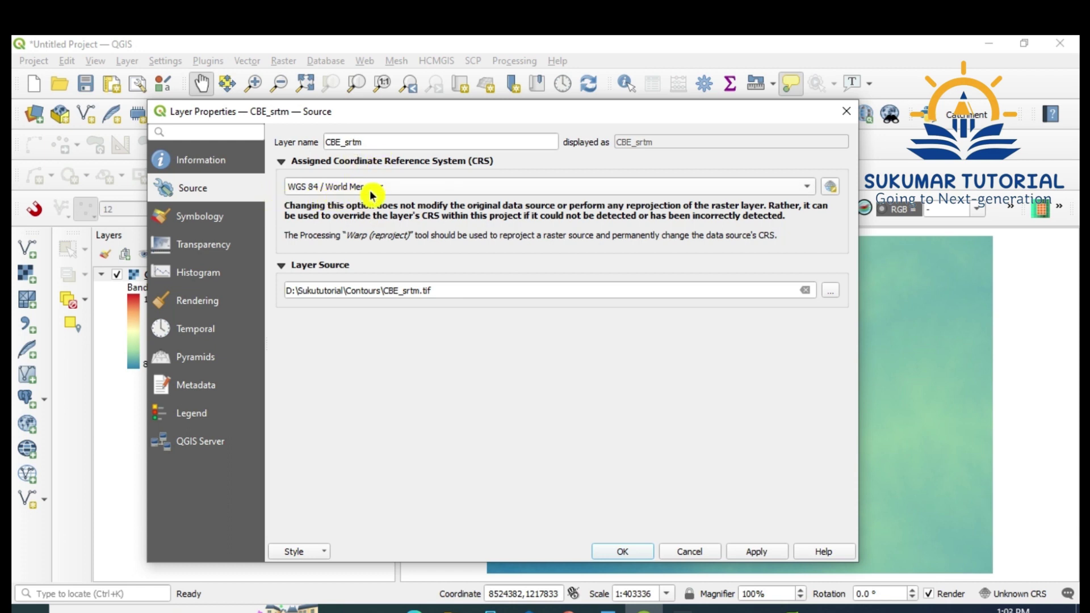
click(212, 161)
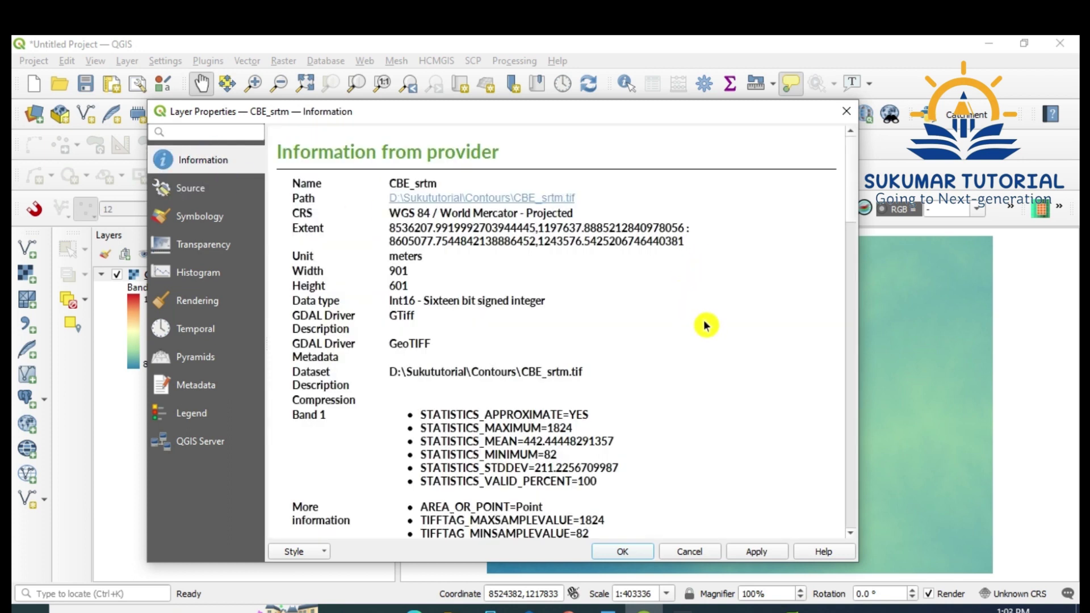
scroll(707, 327, down, 1)
scroll(706, 326, down, 4)
scroll(707, 328, up, 1)
scroll(706, 330, up, 3)
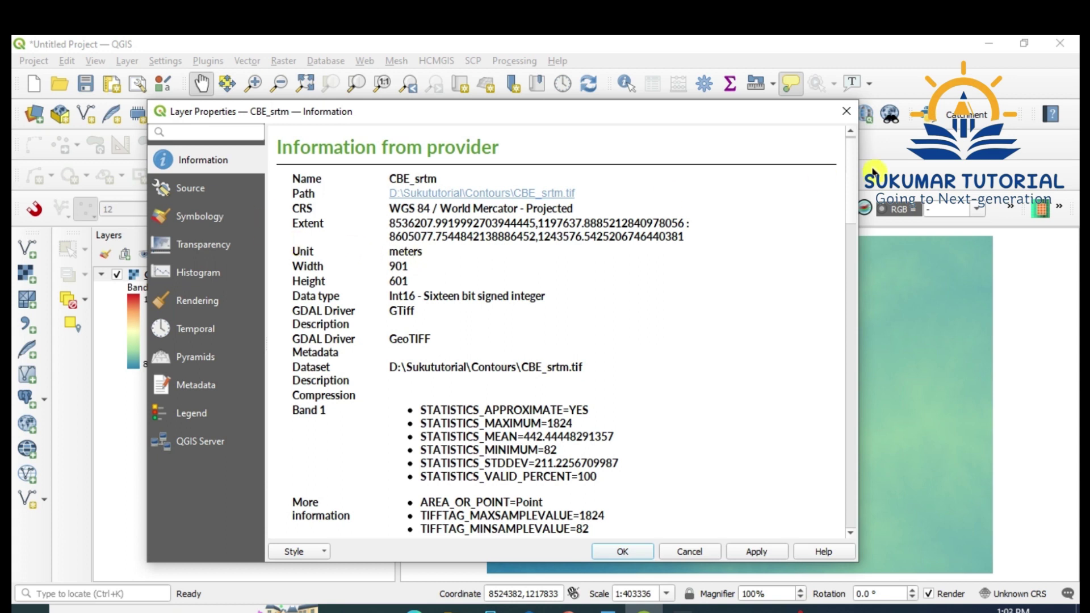
click(847, 114)
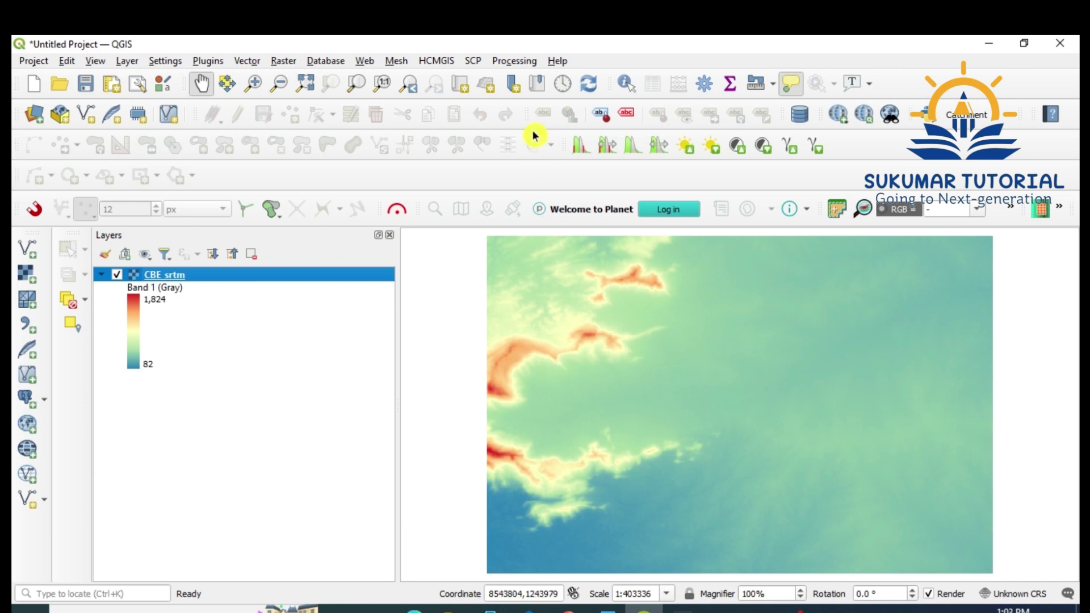
Step: Open the Processing Toolbox and search for "fill" to locate SAGA's Fill sinks (wang & liu) algorithm
click(514, 63)
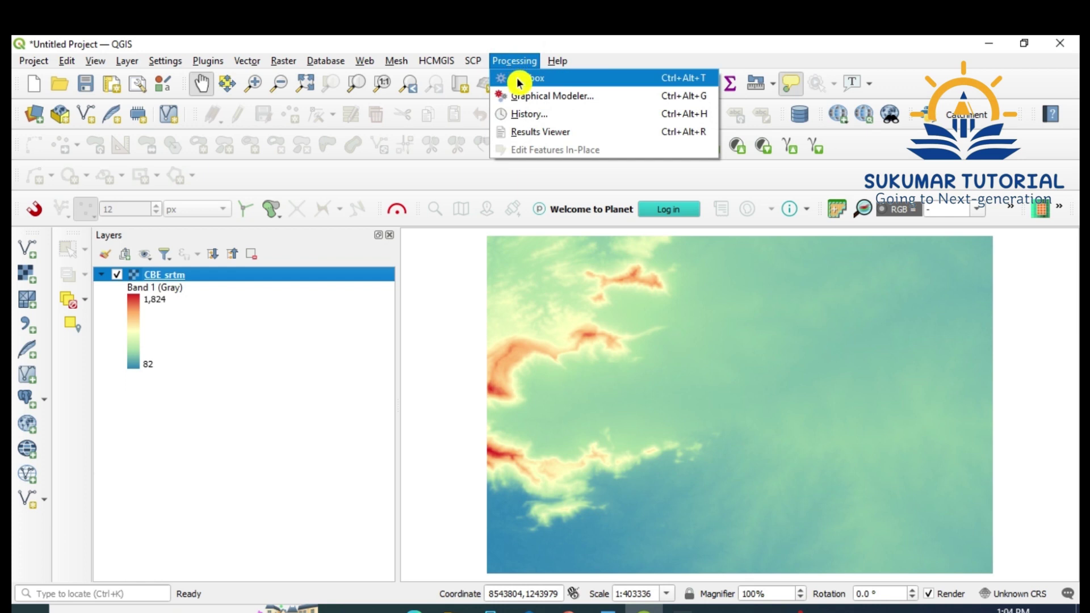
click(518, 83)
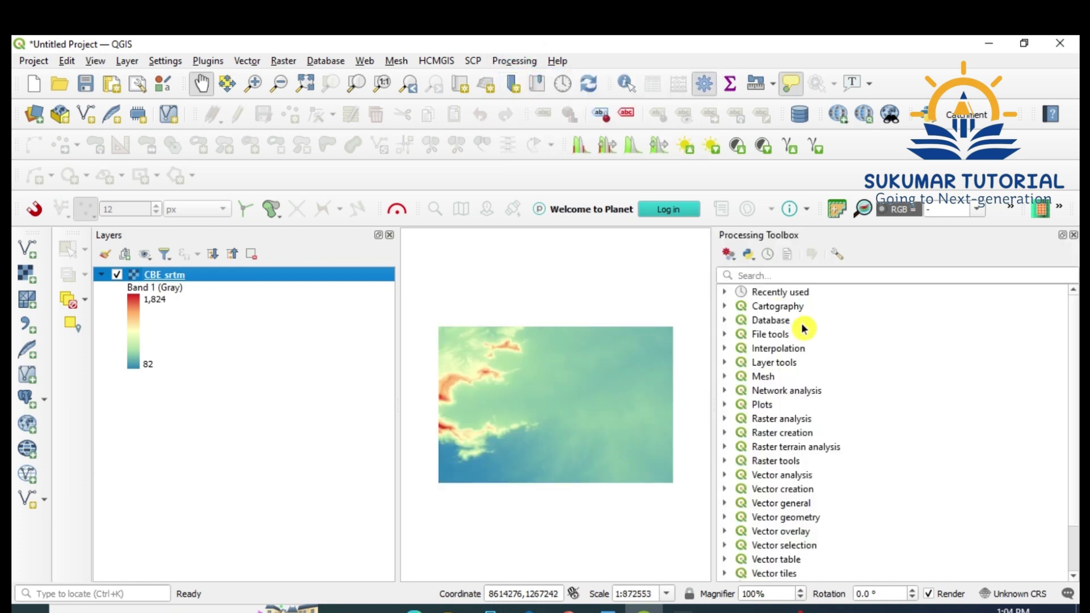
click(755, 276)
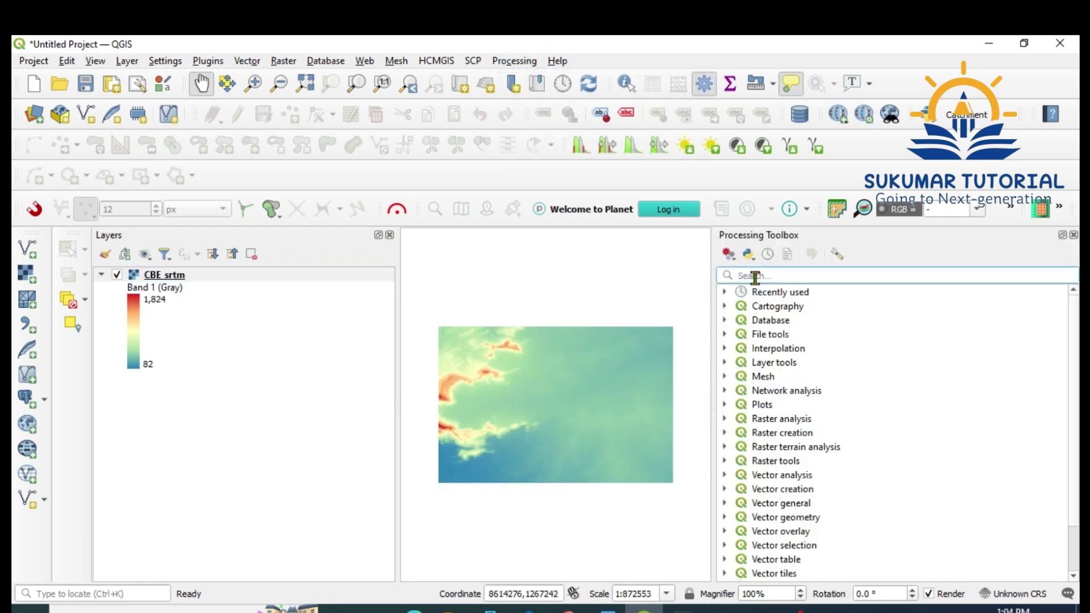
text(fill)
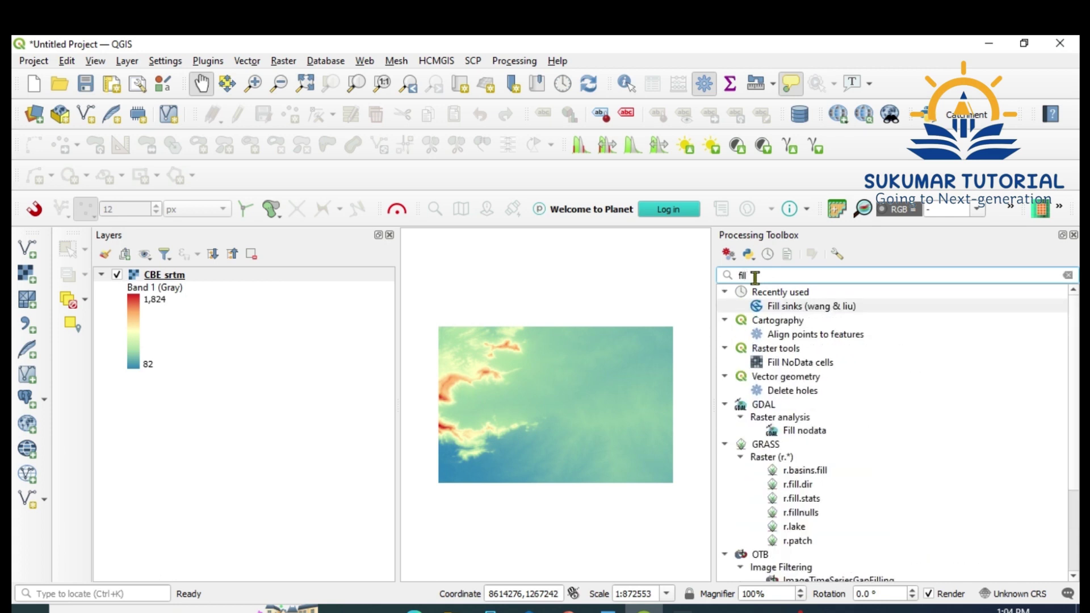
scroll(1036, 461, down, 2)
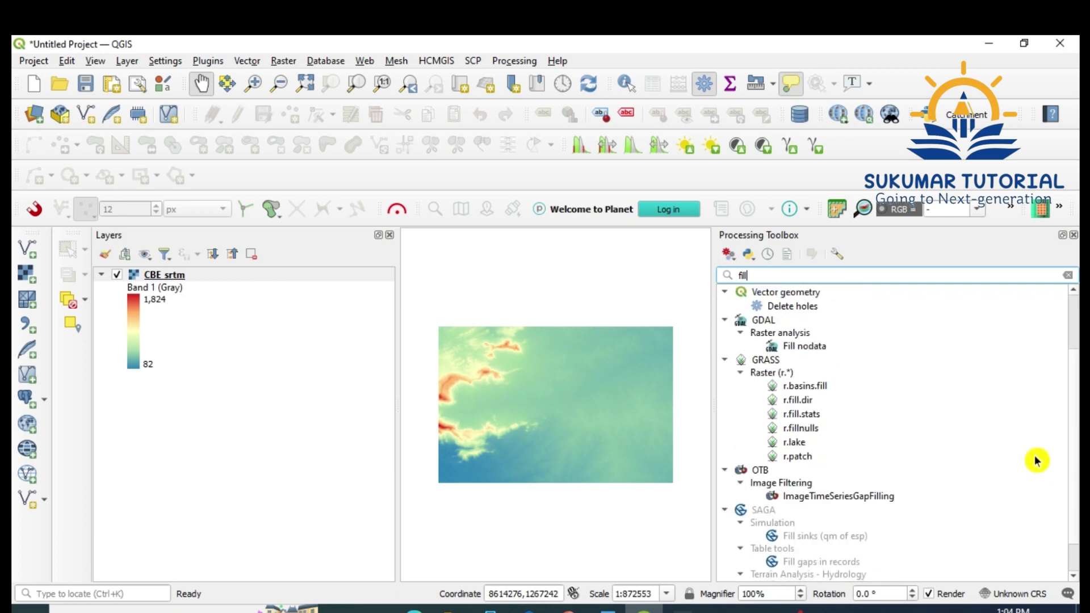
scroll(1036, 461, down, 1)
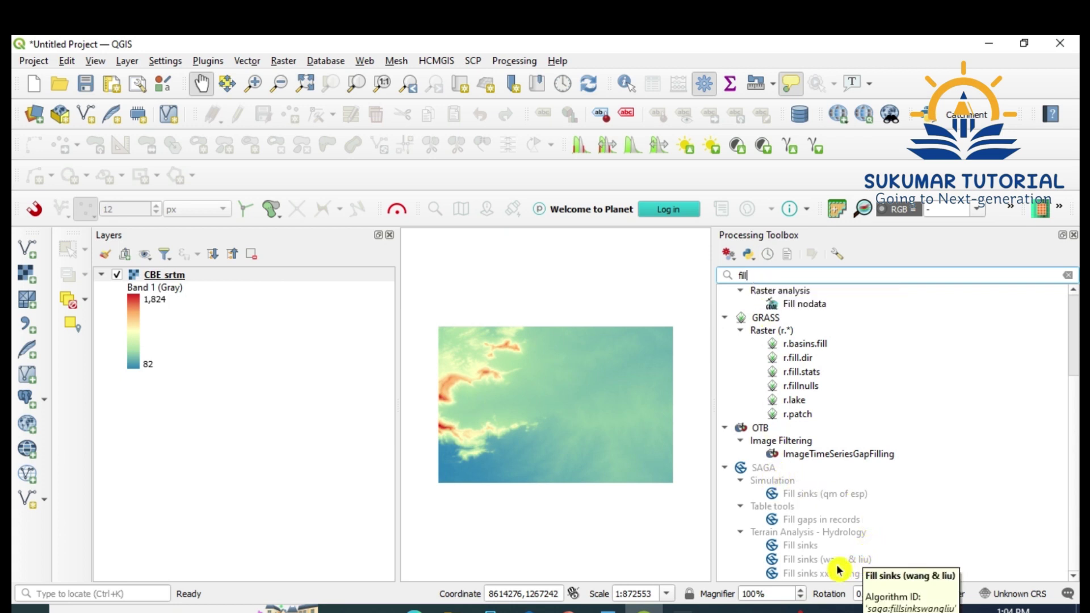
Step: Run Fill sinks (wang & liu) on the CBE_srtm DEM with a minimum slope of 0.01 degrees and temporary outputs
double_click(793, 560)
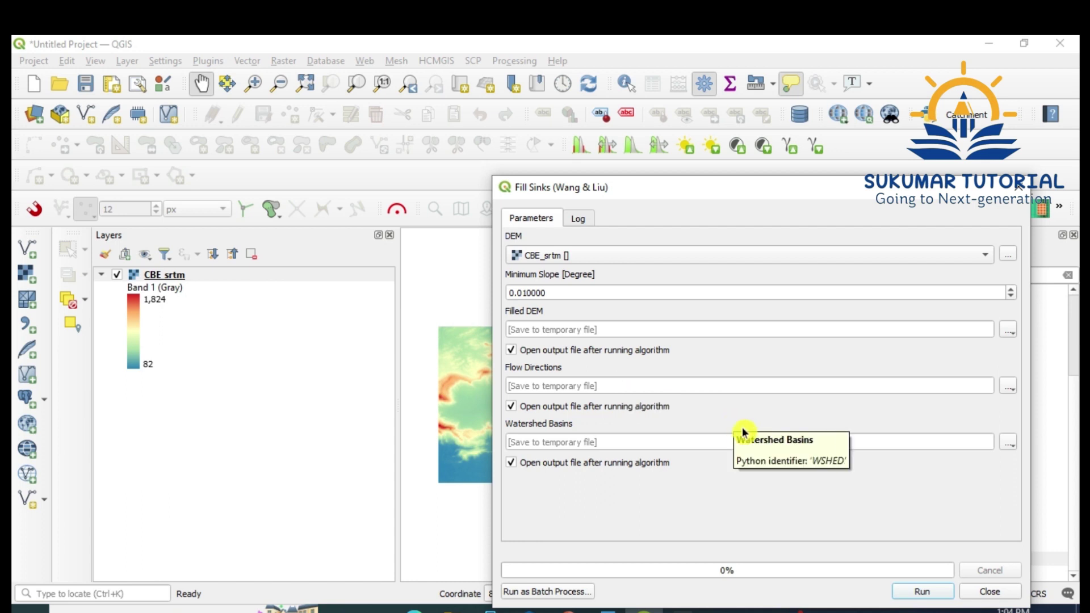
click(921, 592)
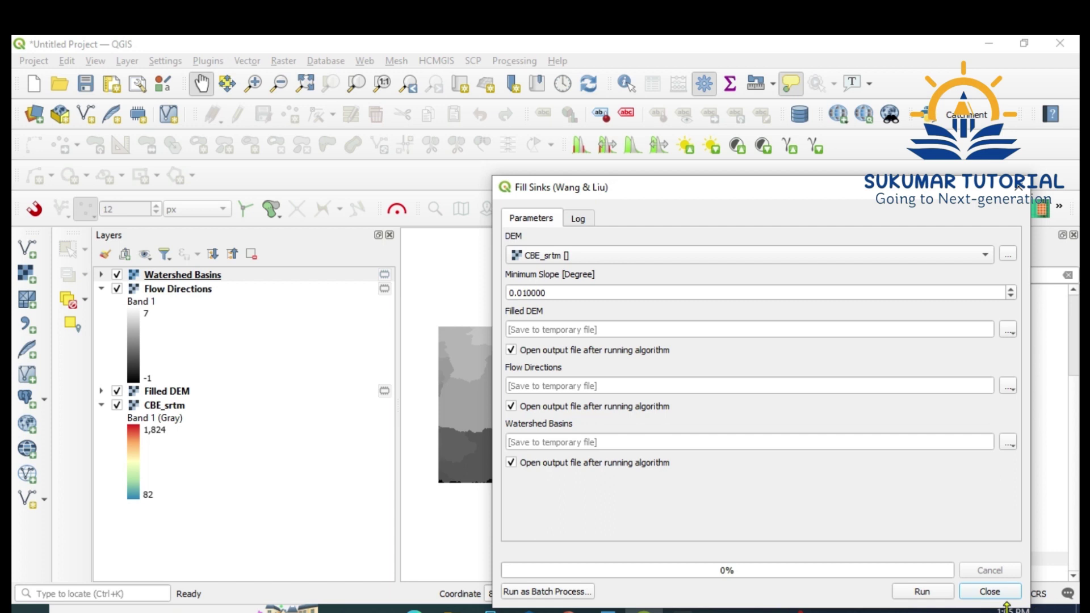
click(984, 592)
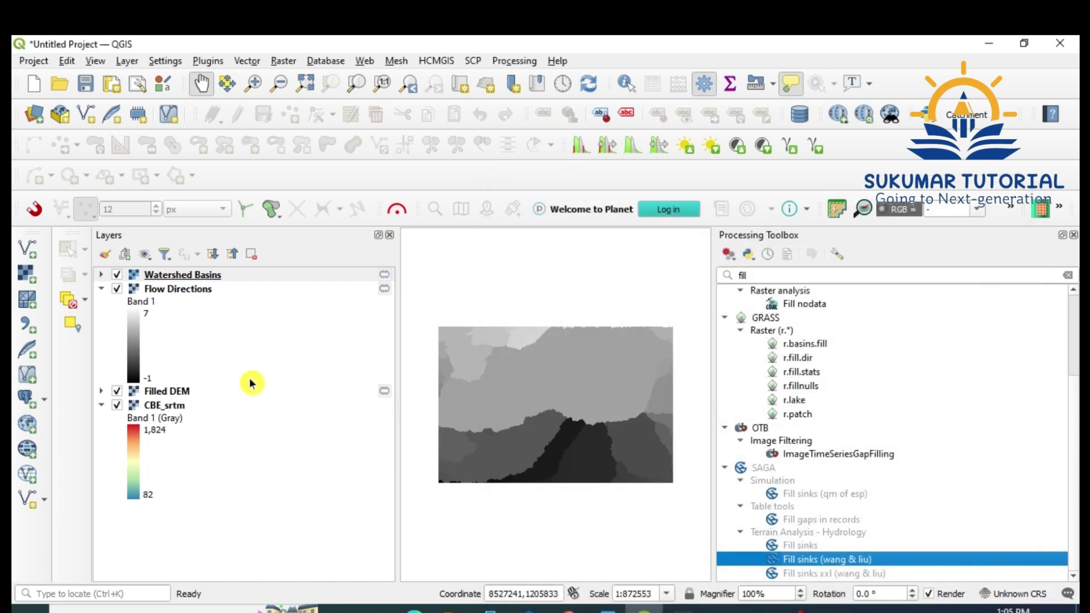
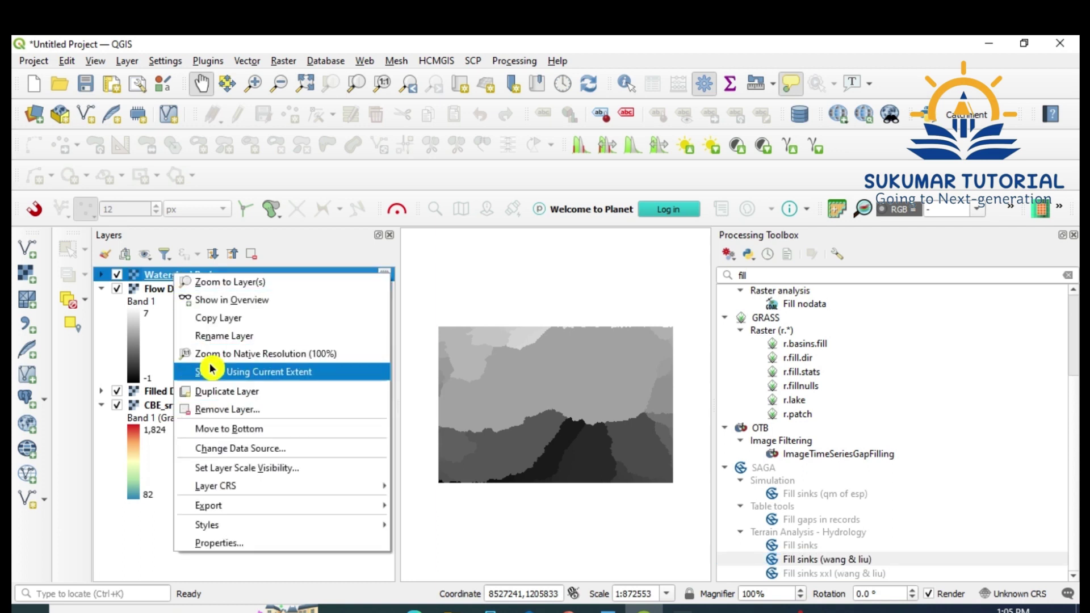
Step: Remove the Watershed Basins and Flow Directions layers from the project
click(226, 410)
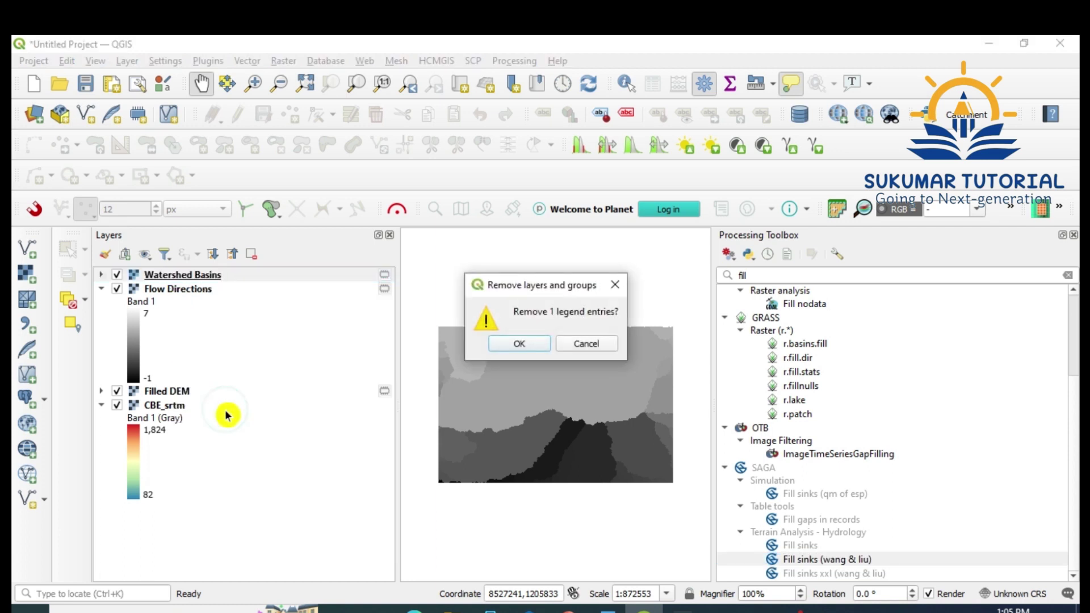
click(511, 348)
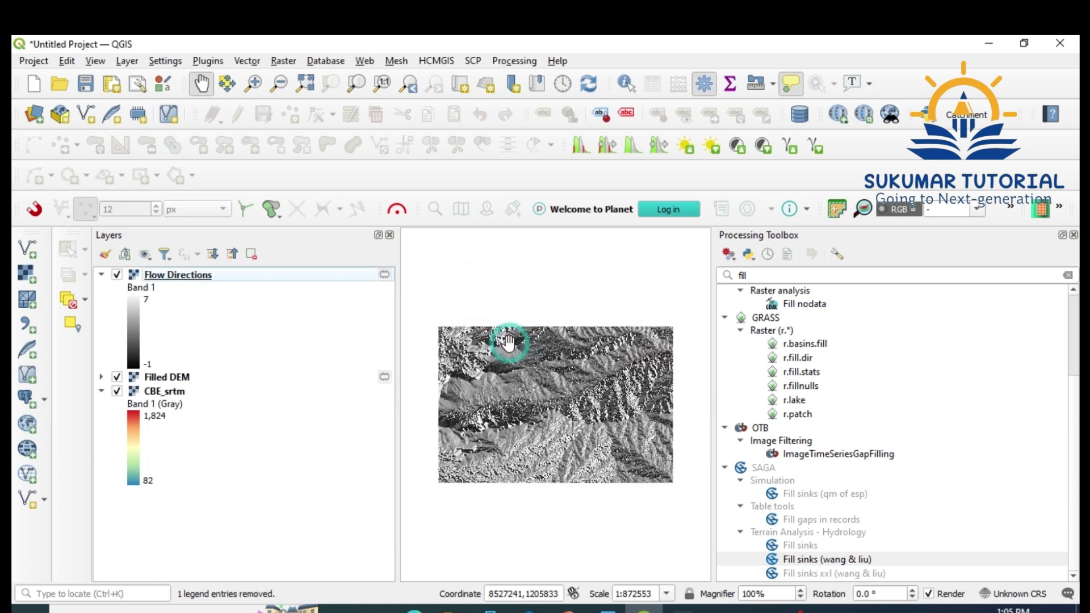
right_click(179, 280)
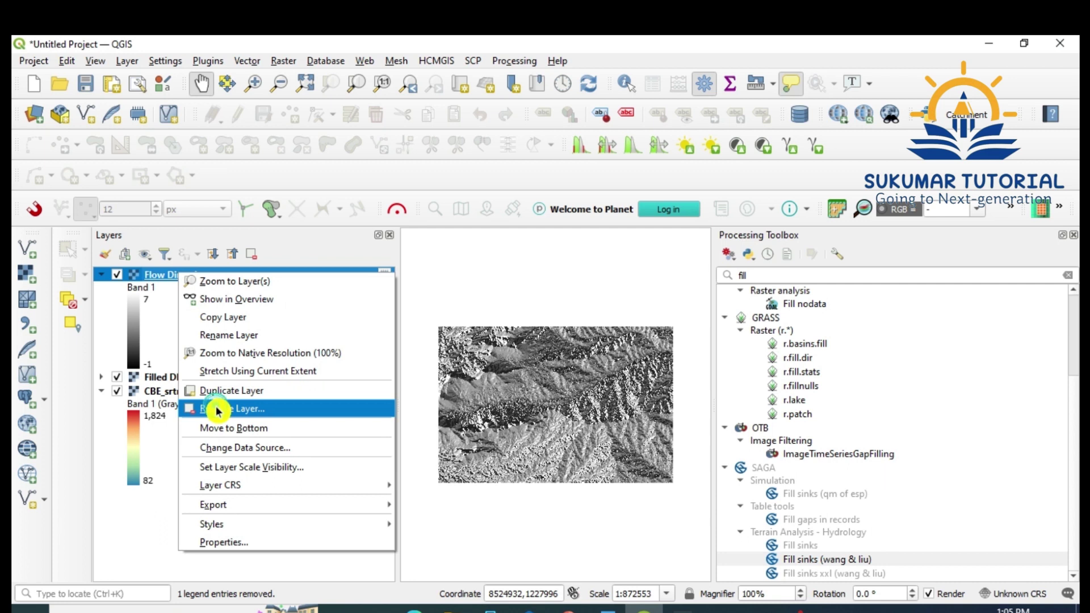
click(218, 409)
click(506, 343)
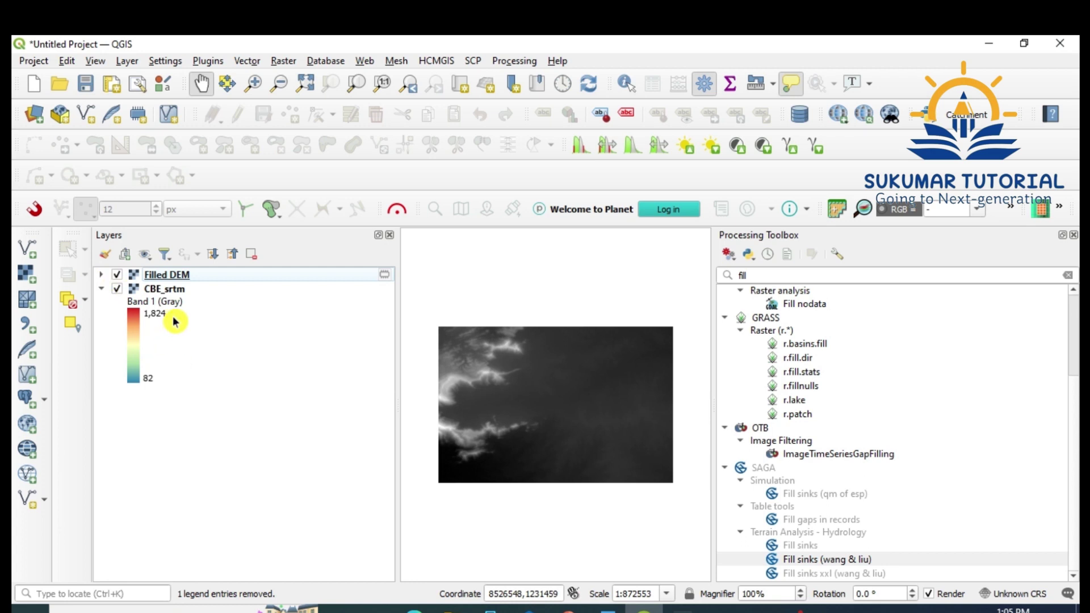
Step: Expand the Filled DEM layer's legend and remove the original CBE_srtm layer from the project
click(102, 276)
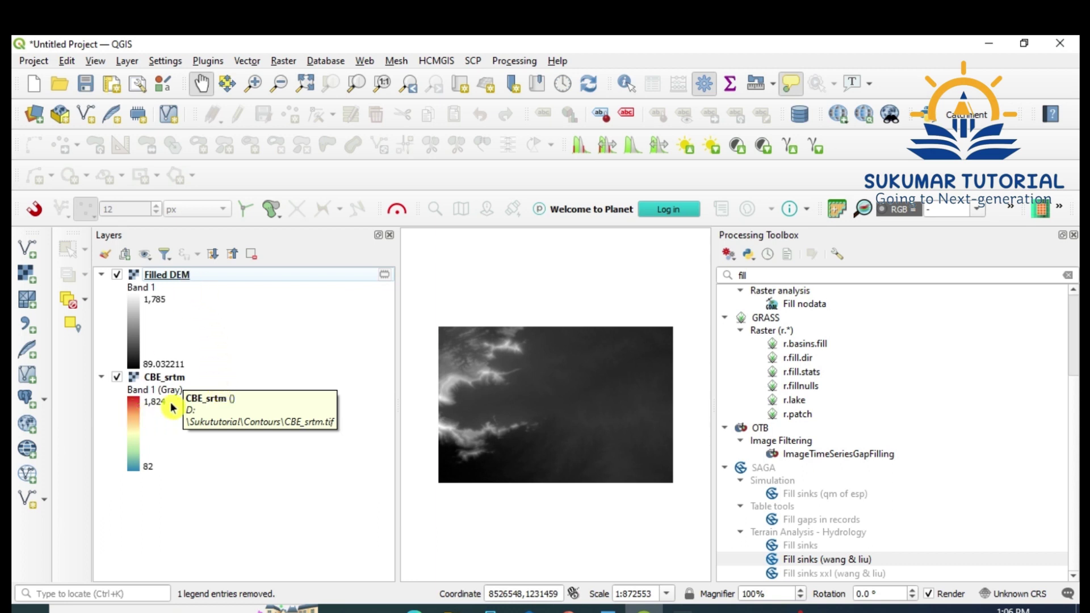
click(175, 379)
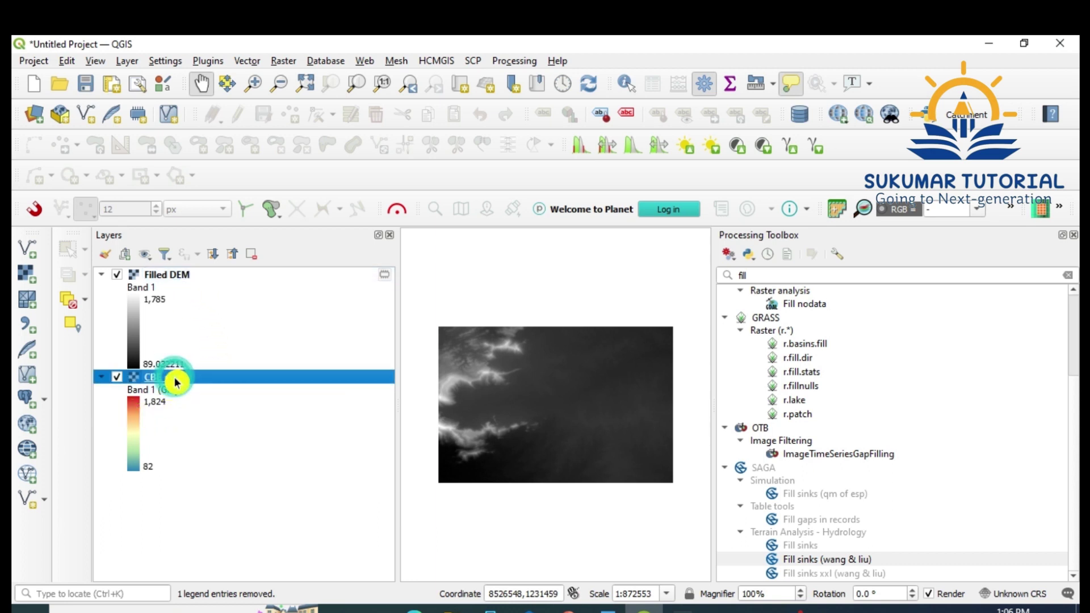
right_click(176, 380)
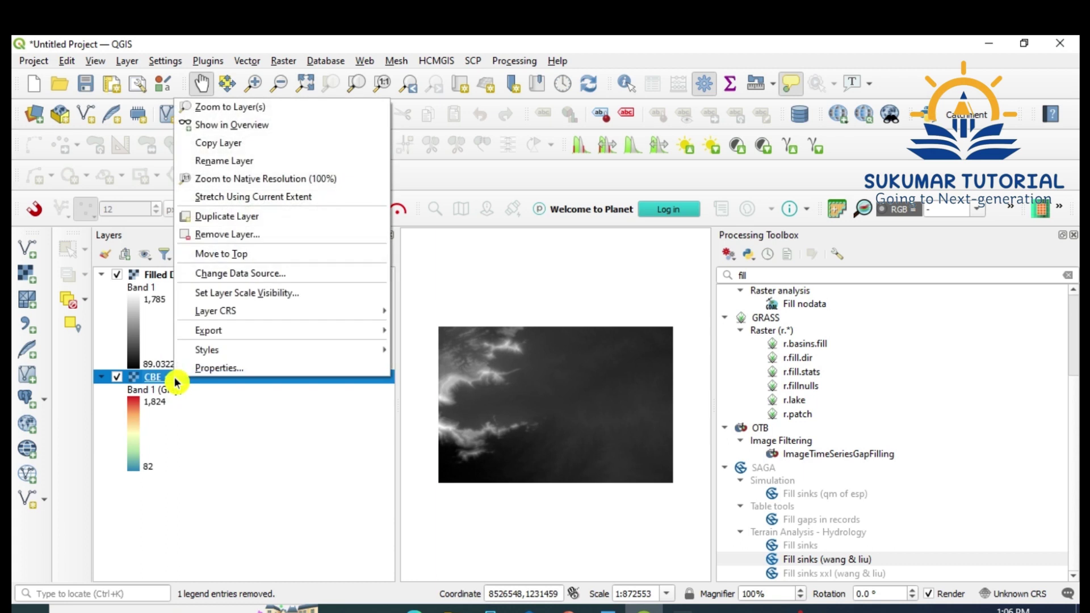
click(225, 234)
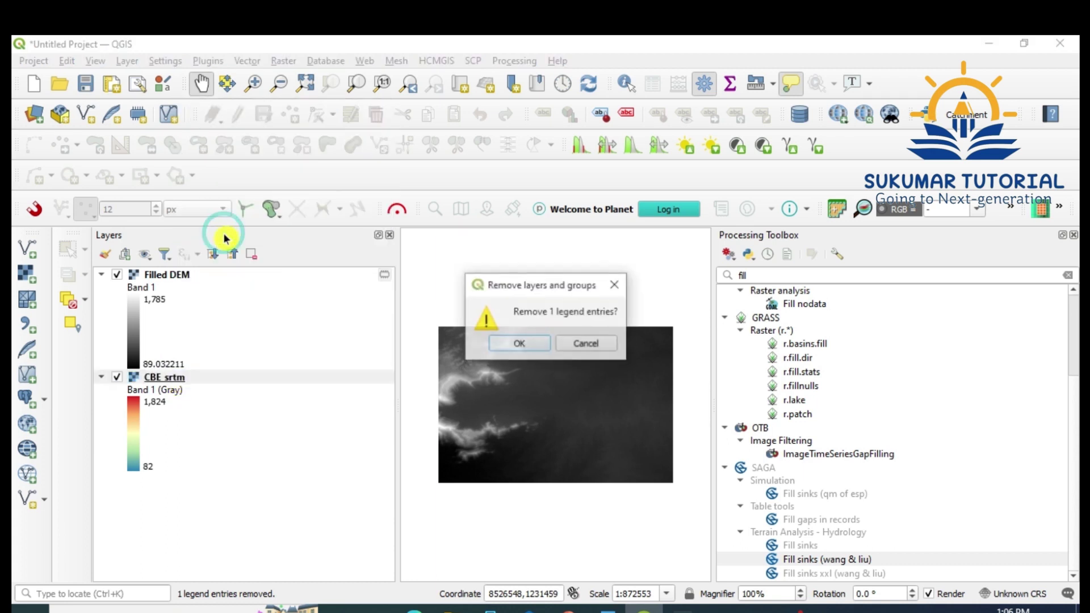
click(526, 343)
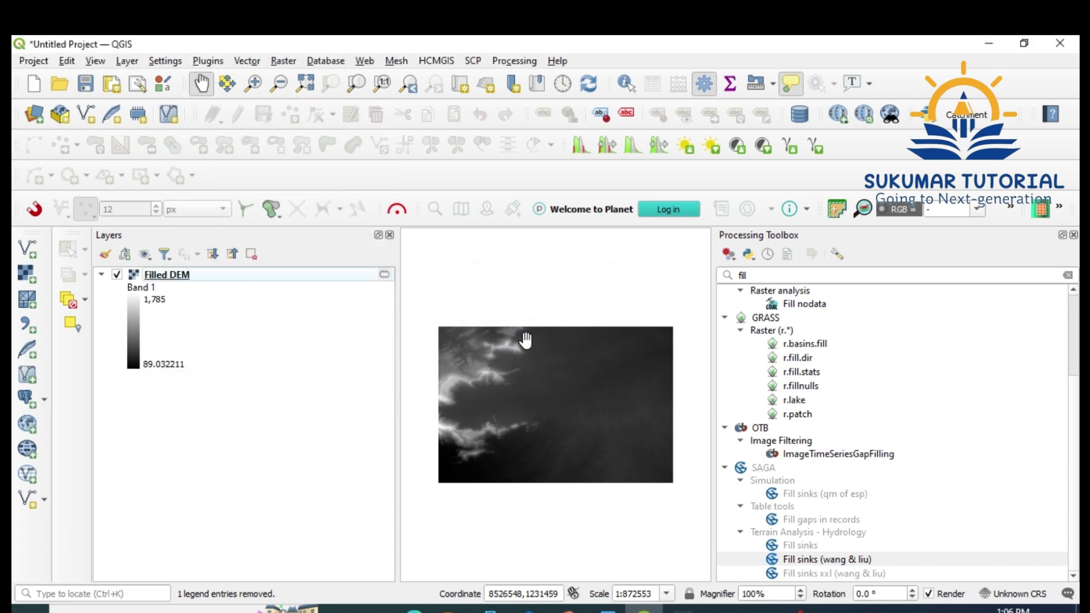
Step: Close the Processing Toolbox and select the Filled DEM layer
click(1073, 235)
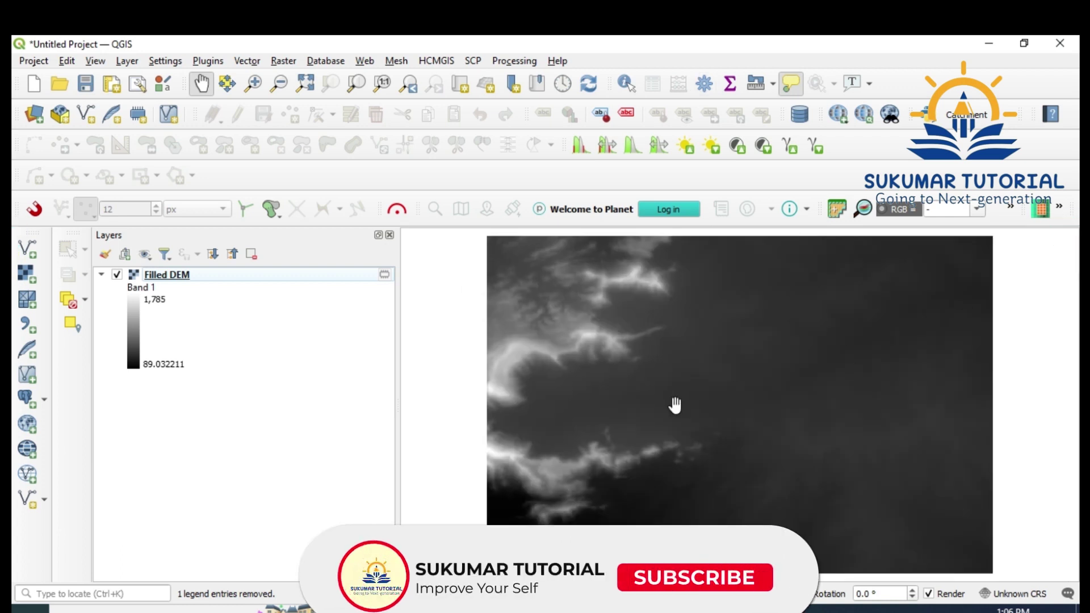
click(190, 278)
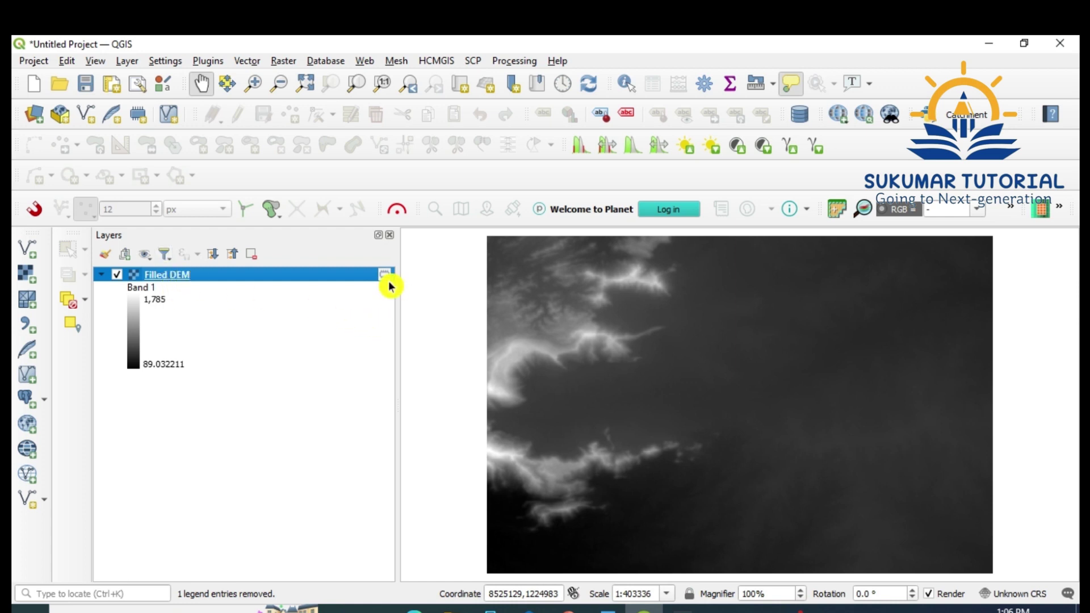
mouse_move(387, 278)
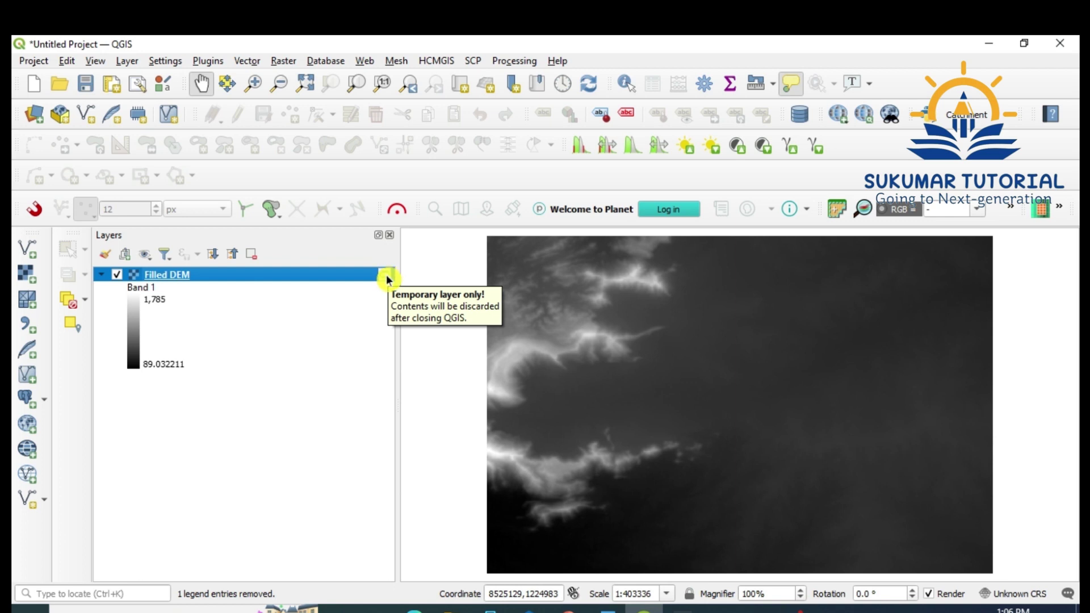
Step: Style the Filled DEM layer as singleband pseudocolor with the color ramp inverted so high elevations are red, and apply it
right_click(218, 276)
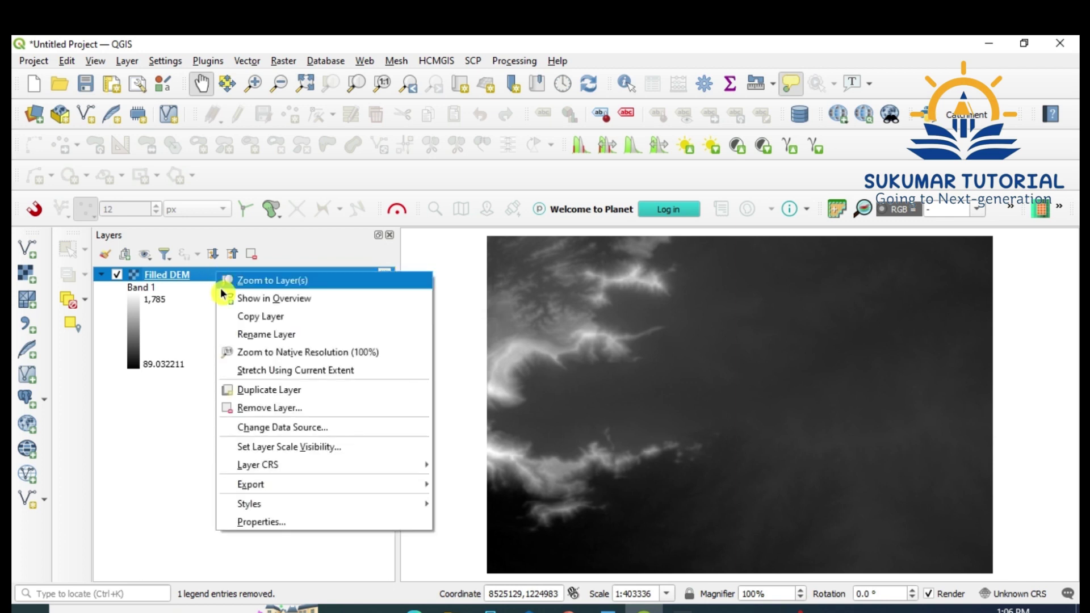
click(251, 522)
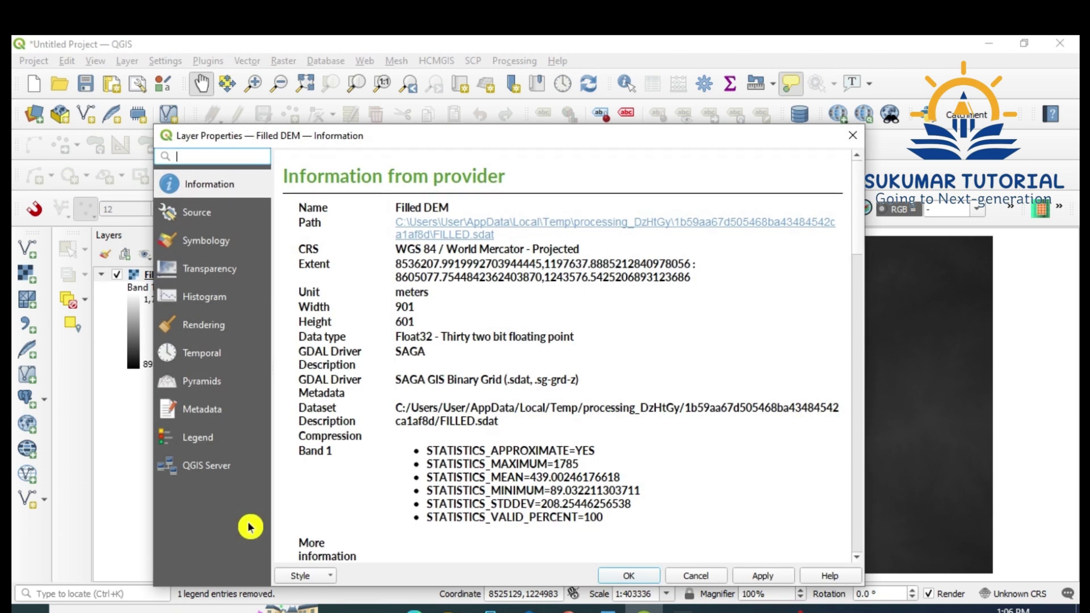
click(208, 246)
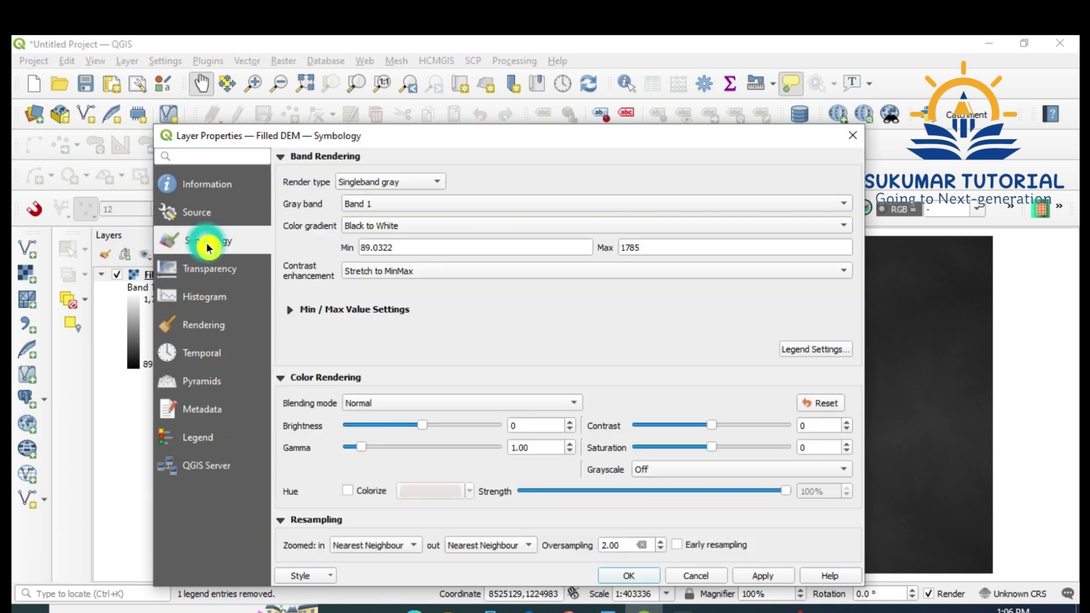
click(438, 185)
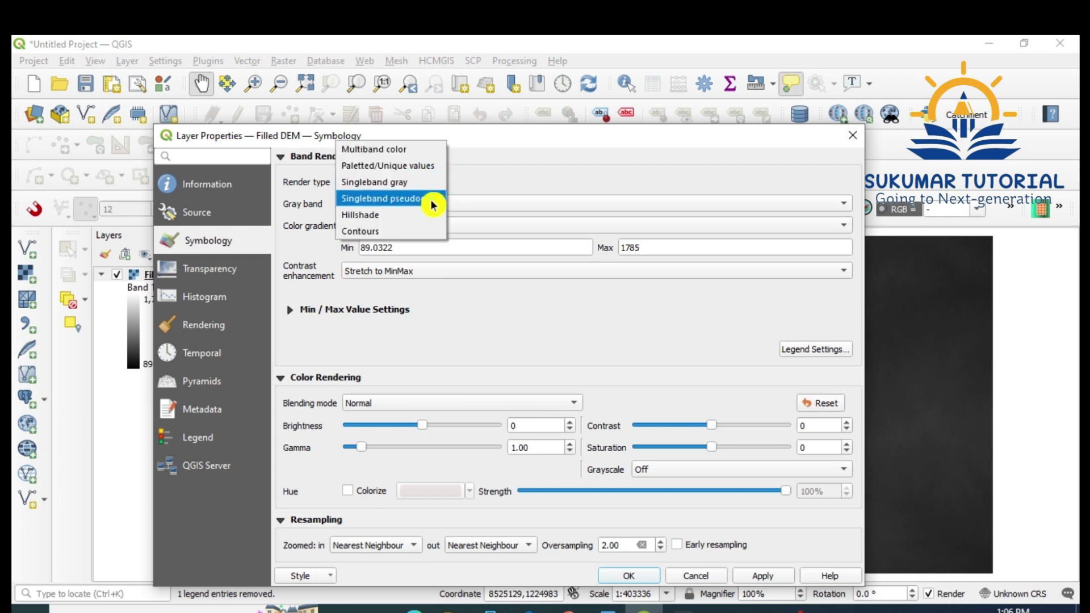
click(433, 200)
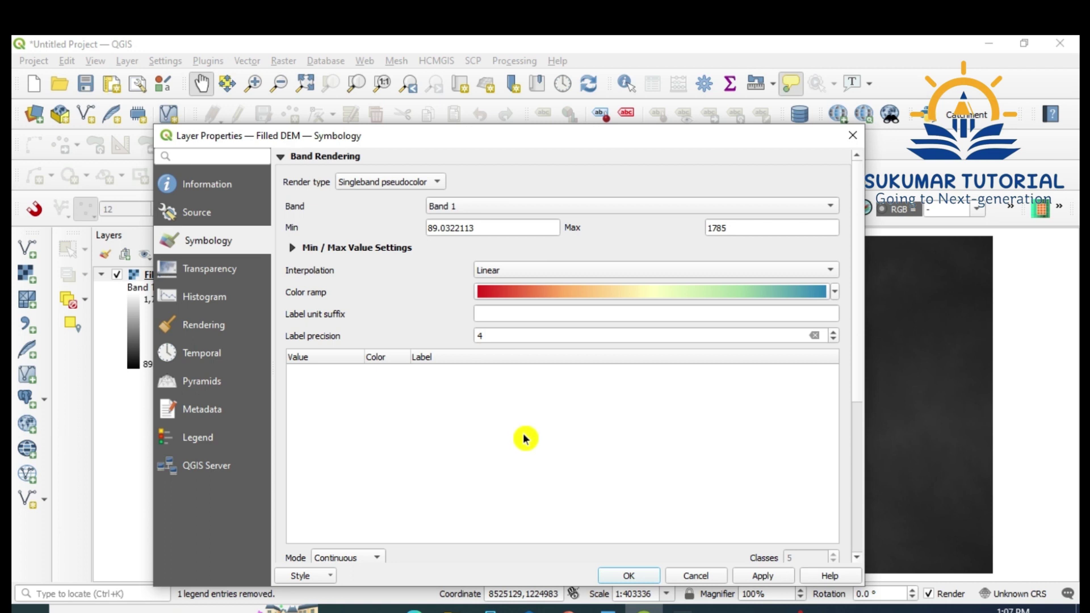
click(834, 296)
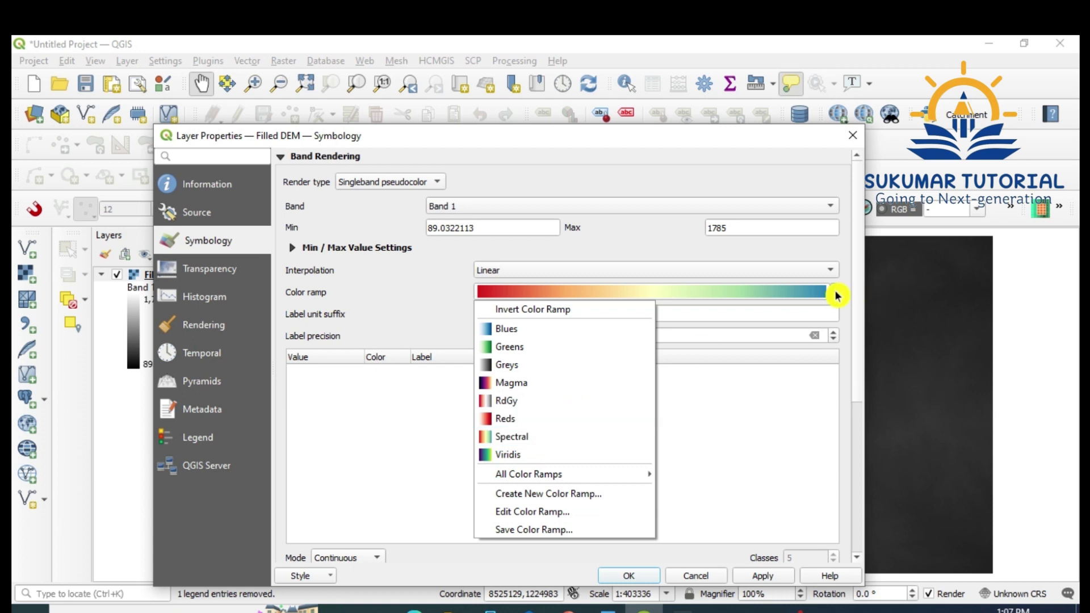
click(554, 319)
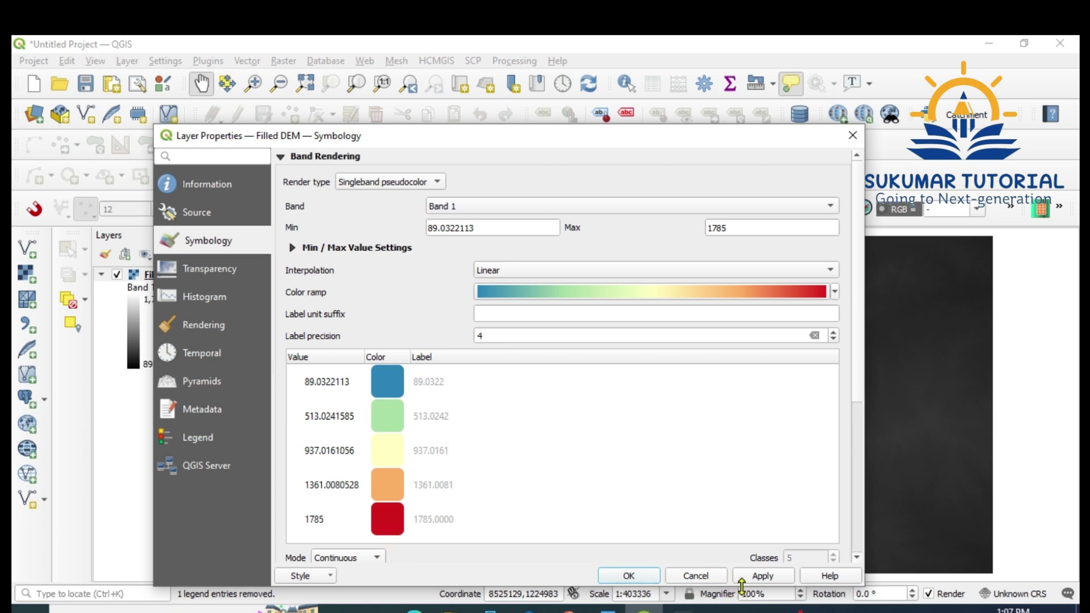
click(765, 577)
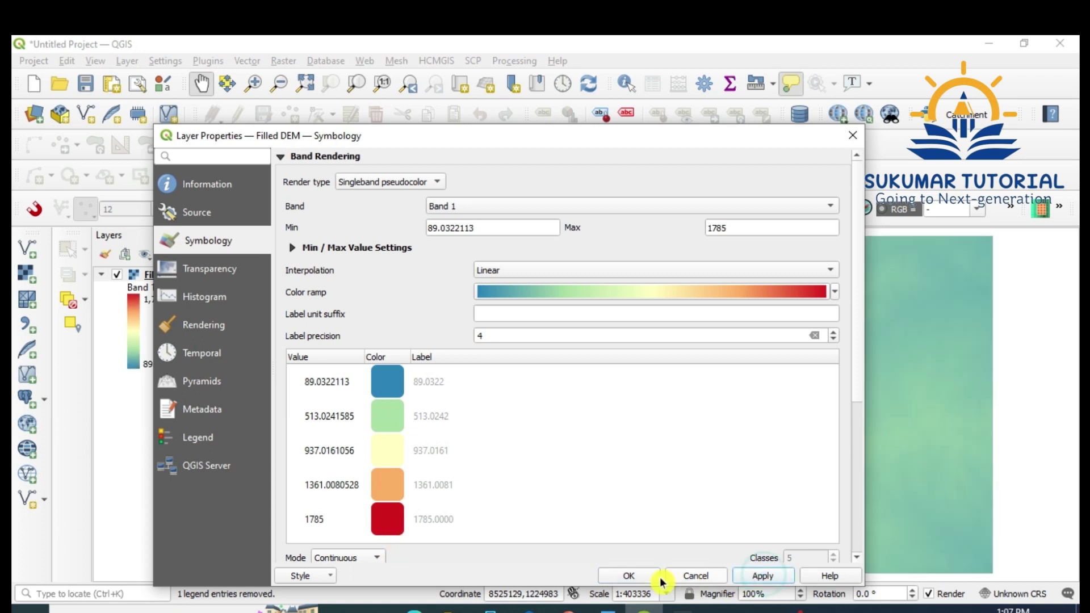
click(625, 579)
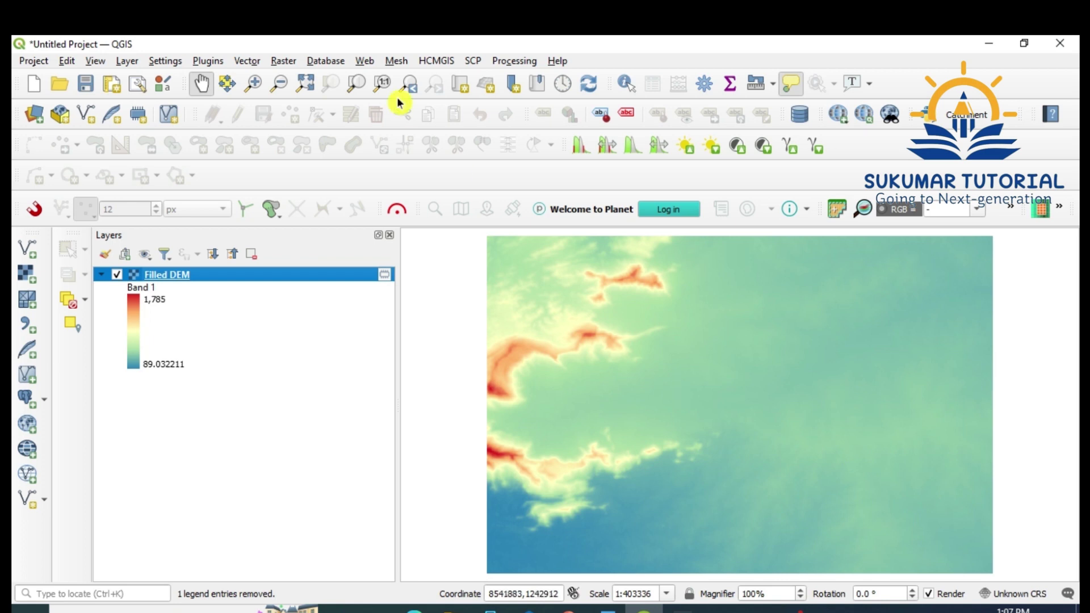
Step: Open the Raster Calculator and build the expression "Filled DEM@1" < 400
click(286, 63)
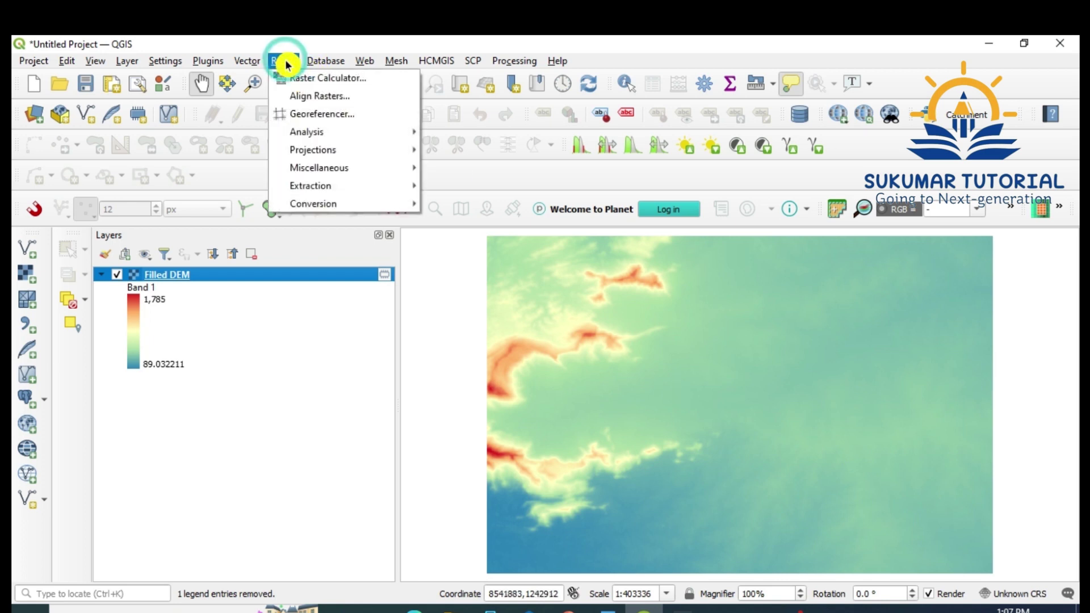
click(317, 78)
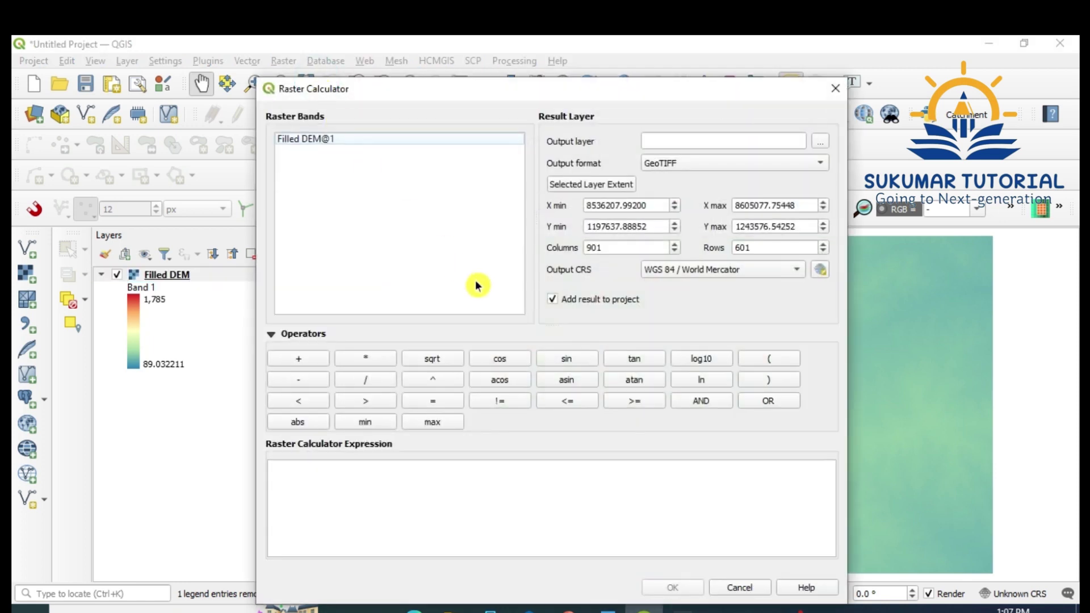
double_click(300, 139)
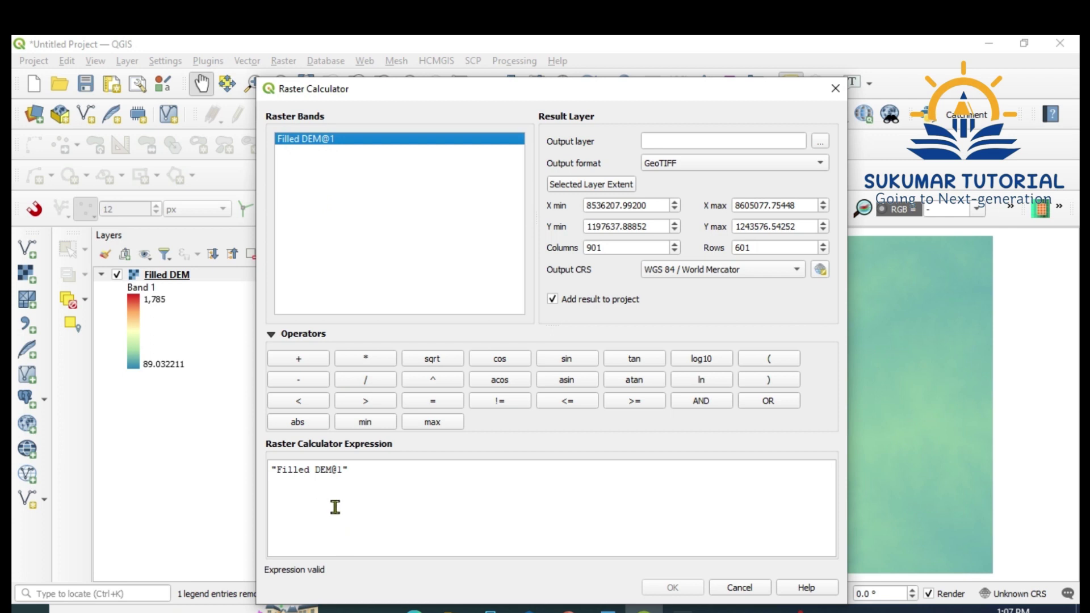
click(305, 403)
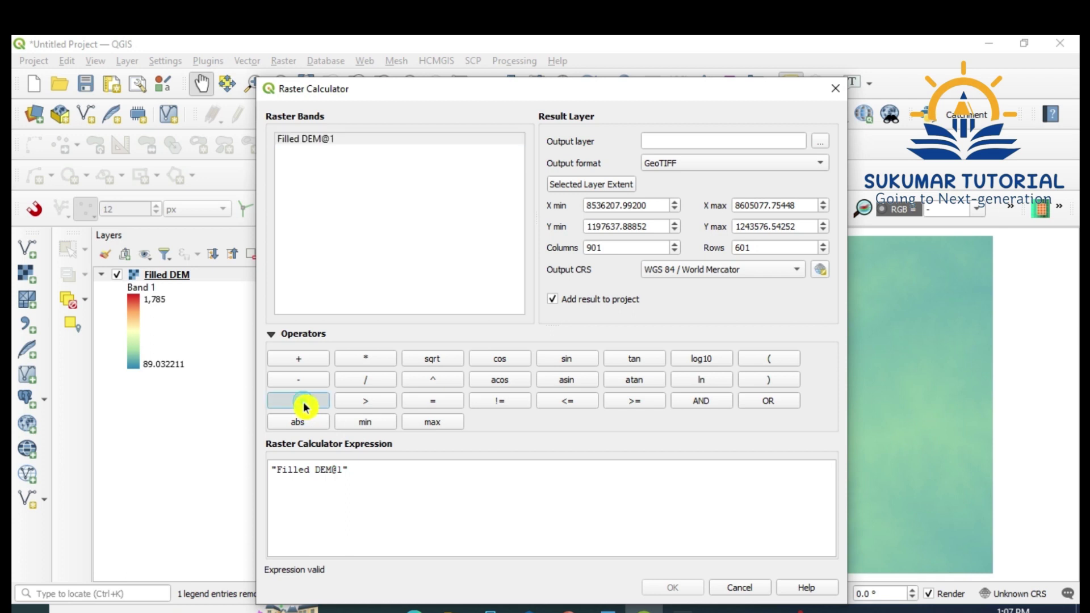
click(367, 471)
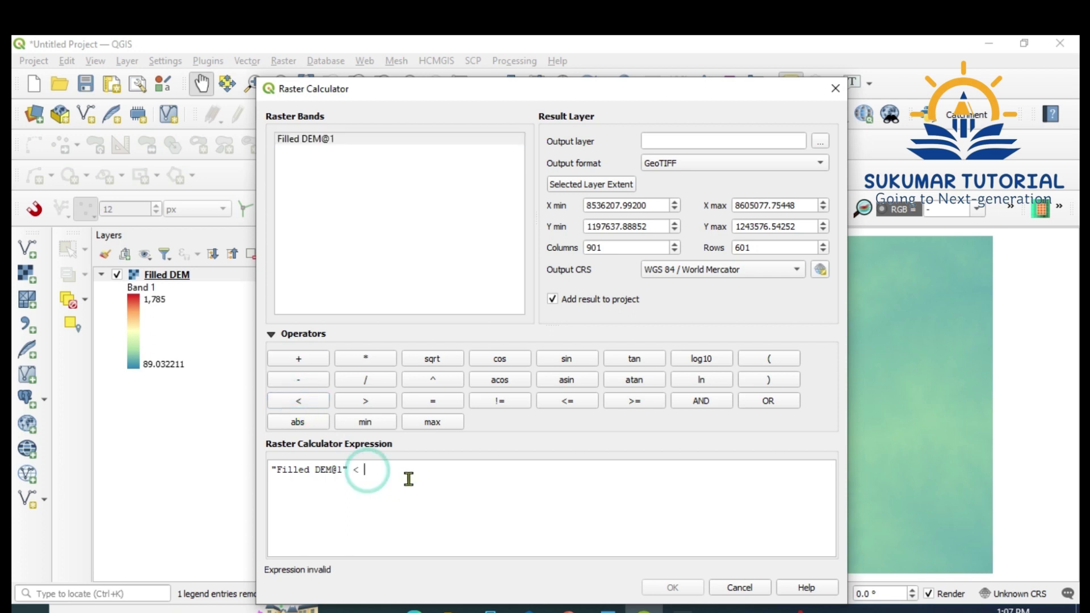
text(400)
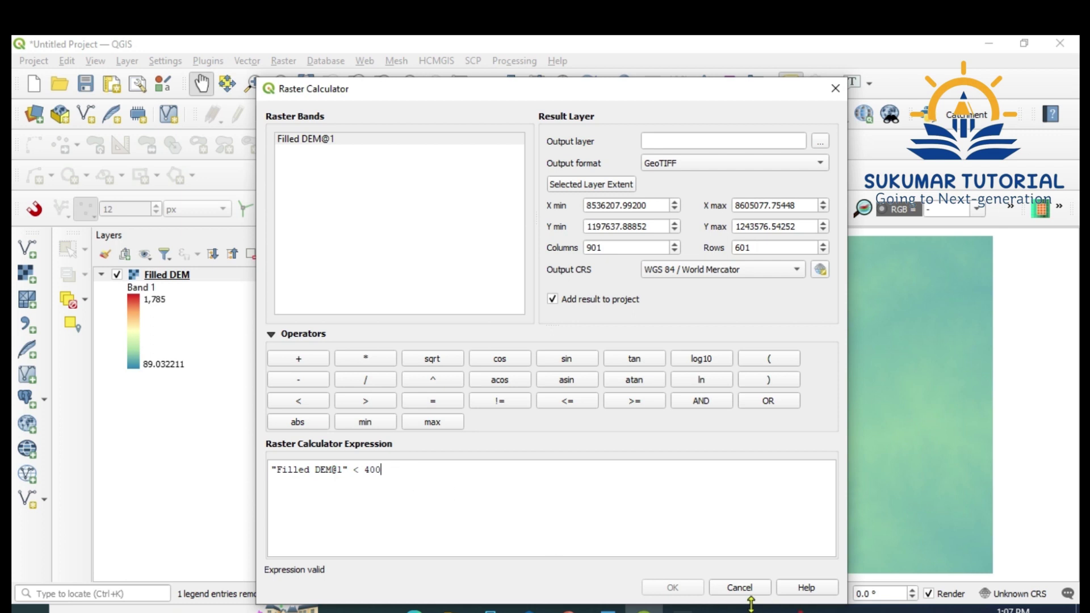
Step: Set the calculator's output layer to "lessthan 400" in the Contours folder and run the calculation
click(824, 136)
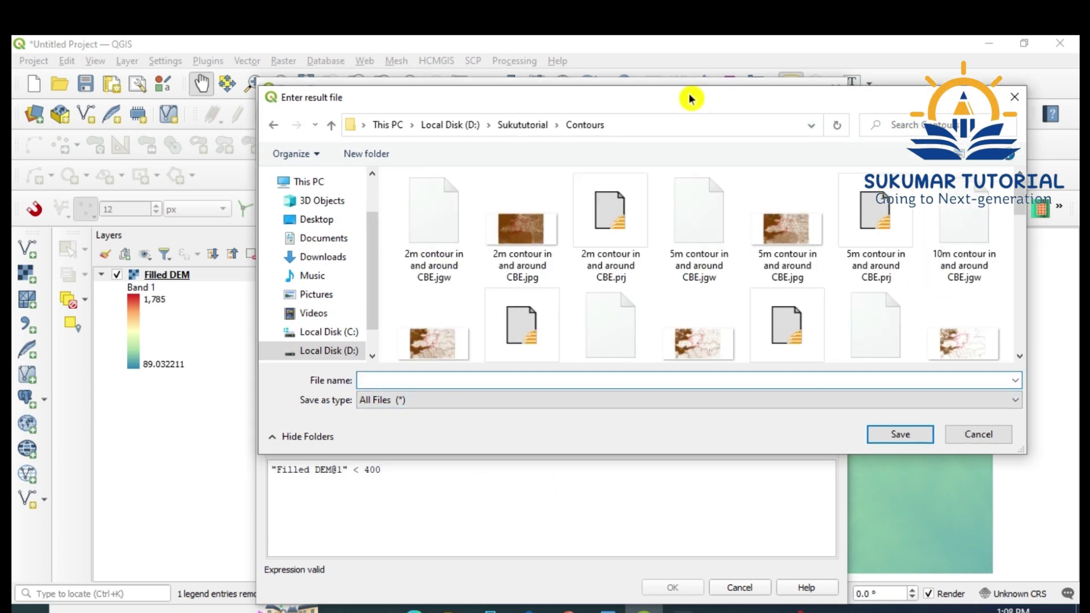
text(lessthan 400)
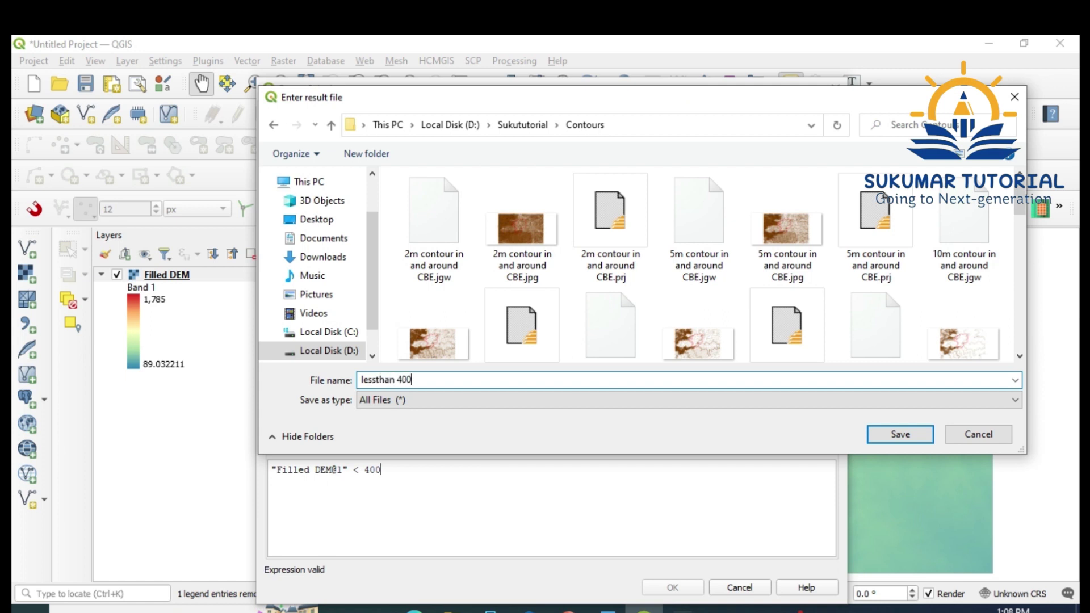
click(891, 436)
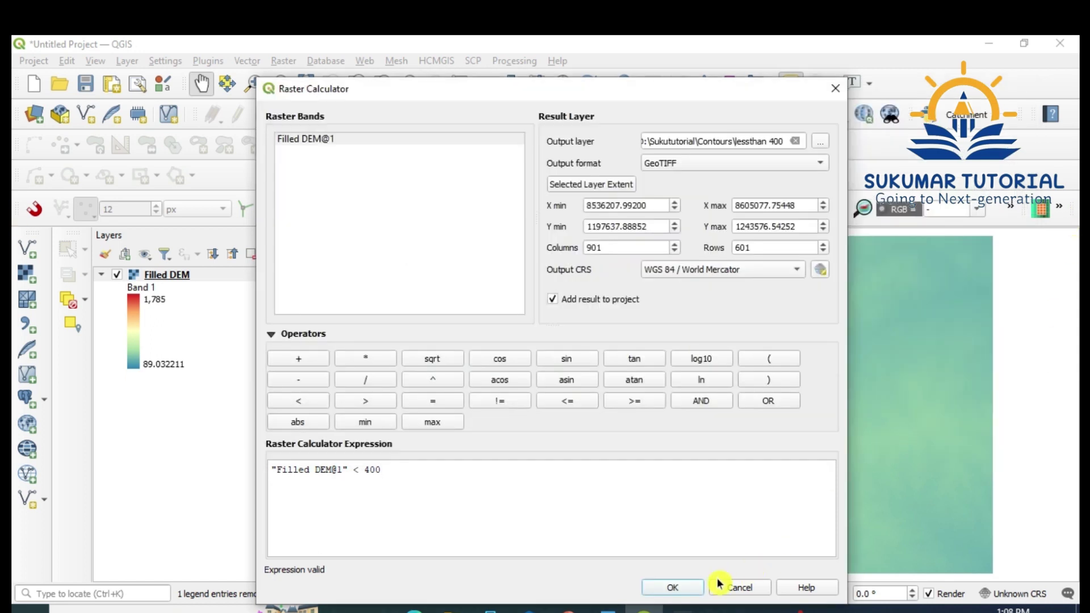
click(673, 587)
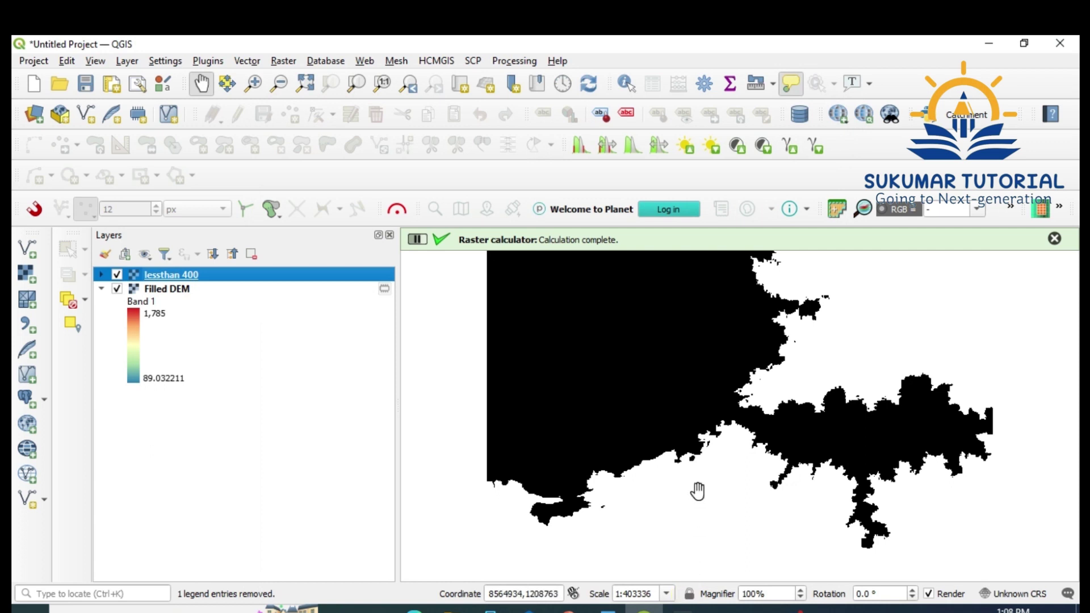
Step: Hide the Filled DEM layer and expand the lessthan 400 layer's legend
click(116, 288)
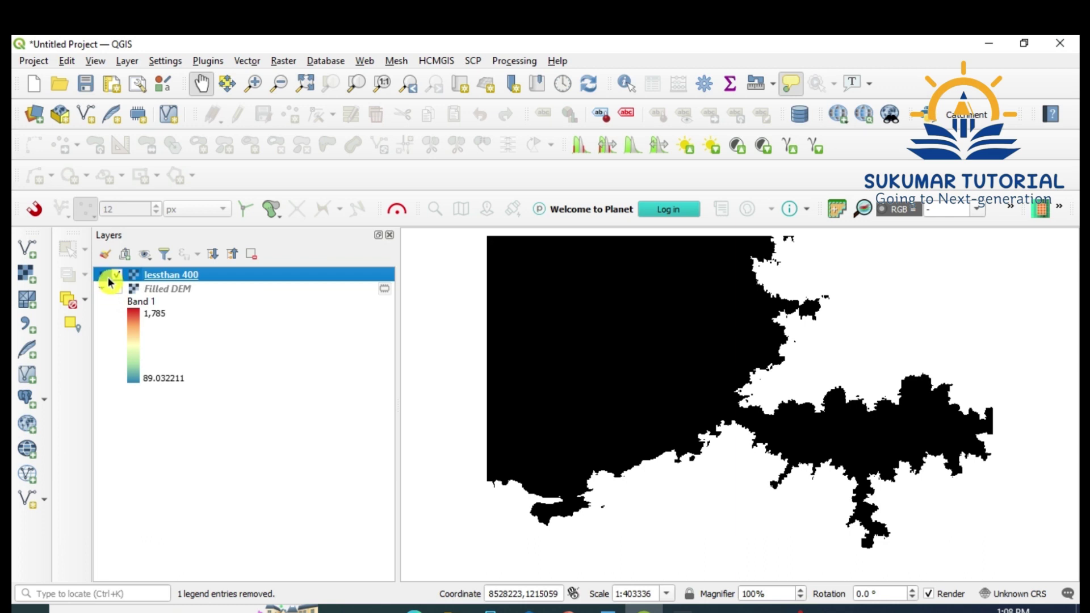
click(102, 275)
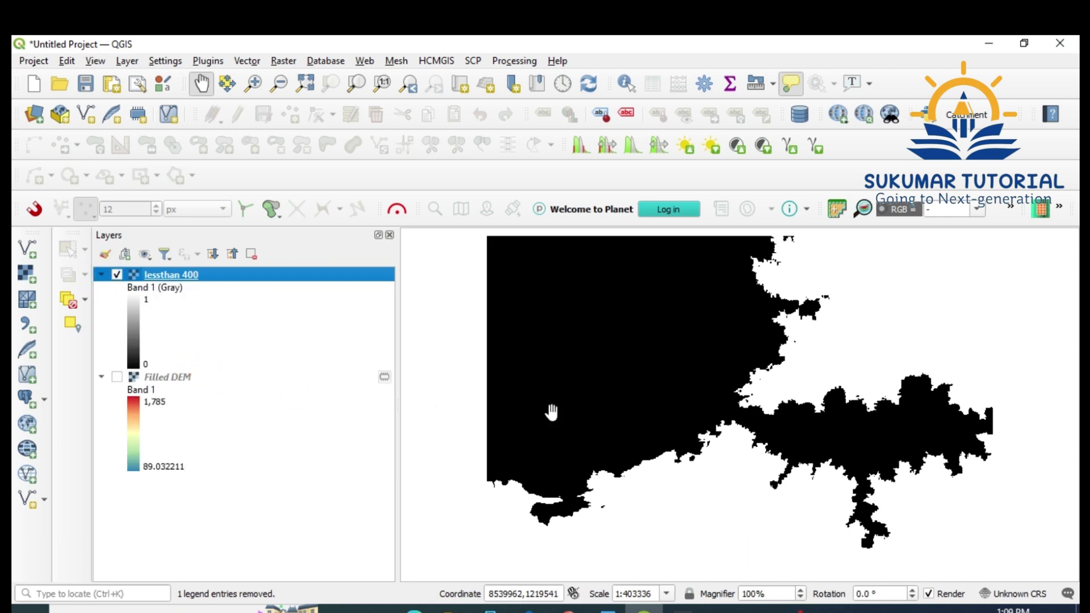
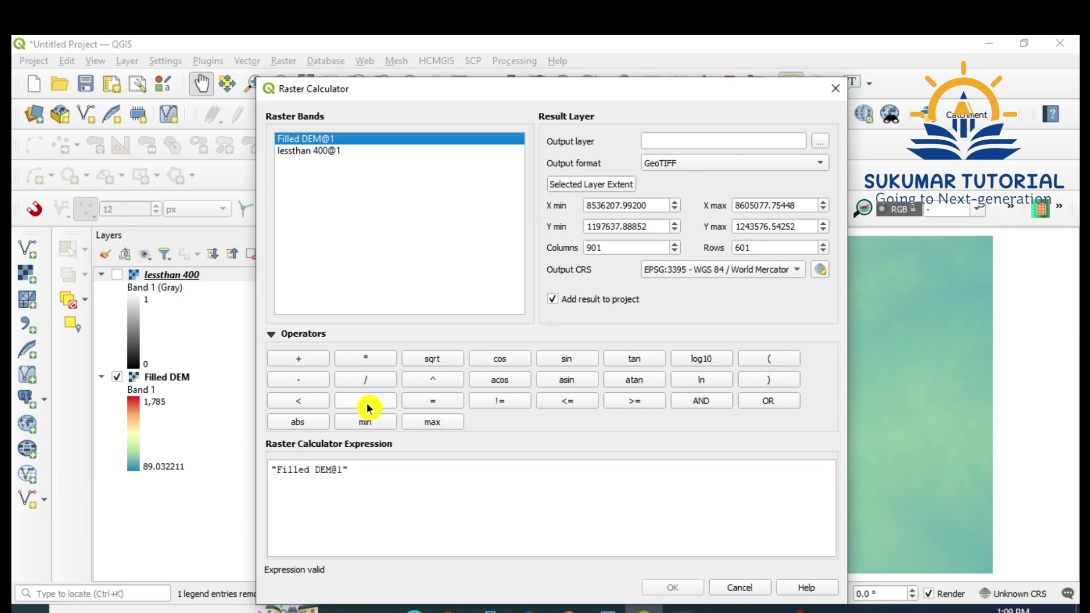
Step: Complete the Raster Calculator expression as "Filled DEM@1" > 400 AND "Filled DEM@1" < 425
click(365, 401)
click(369, 471)
text(5)
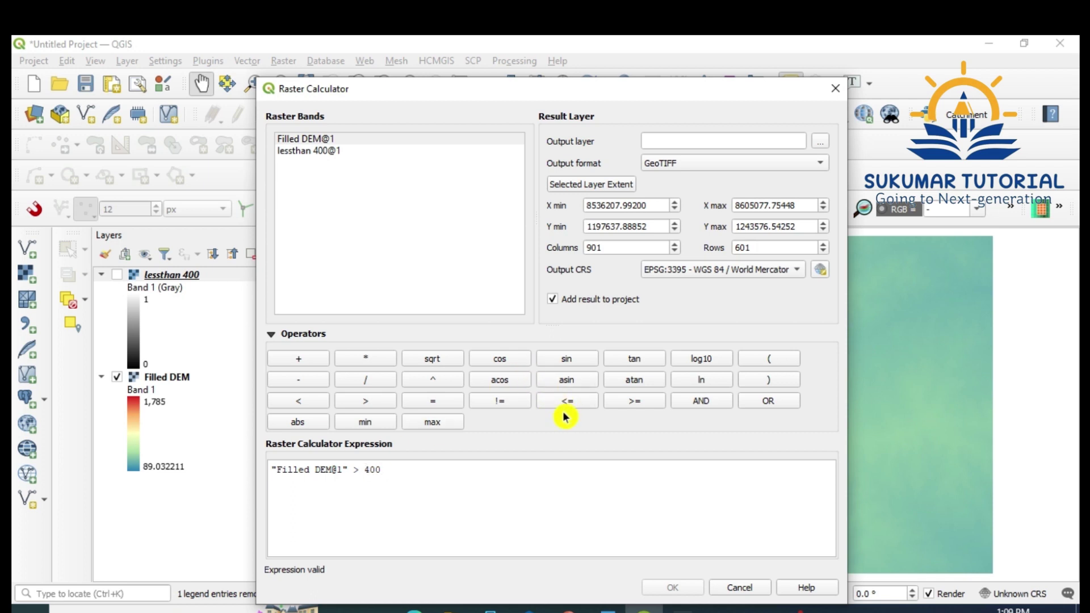
click(699, 402)
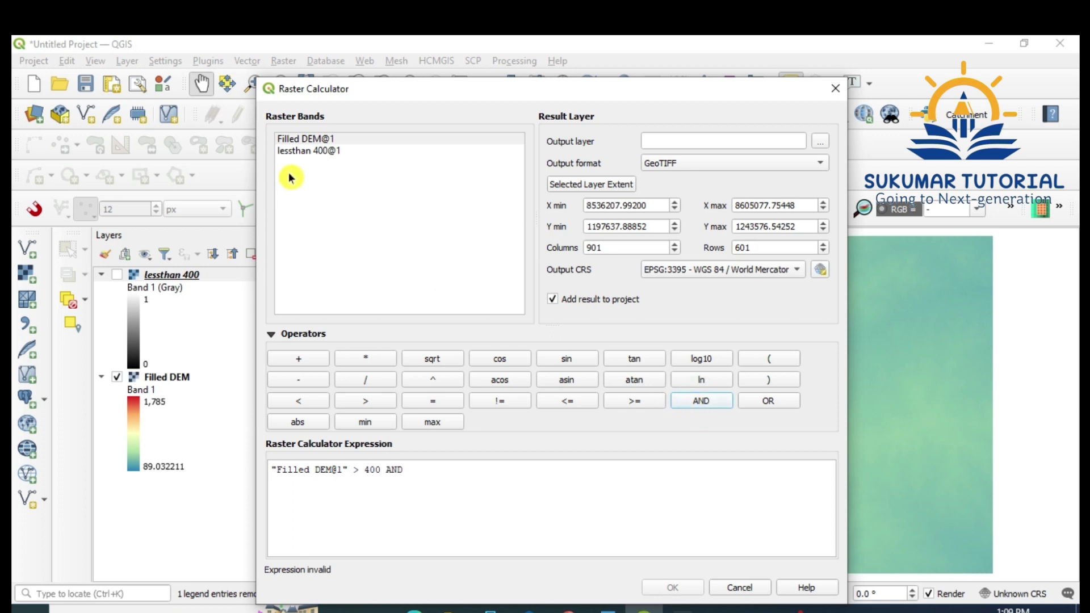
double_click(310, 145)
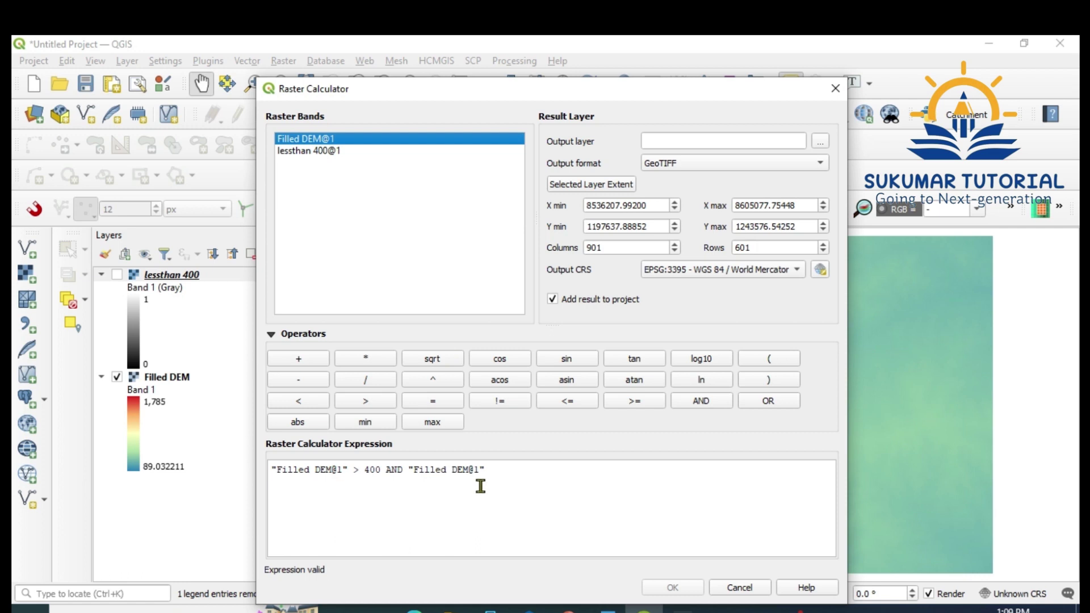
click(299, 403)
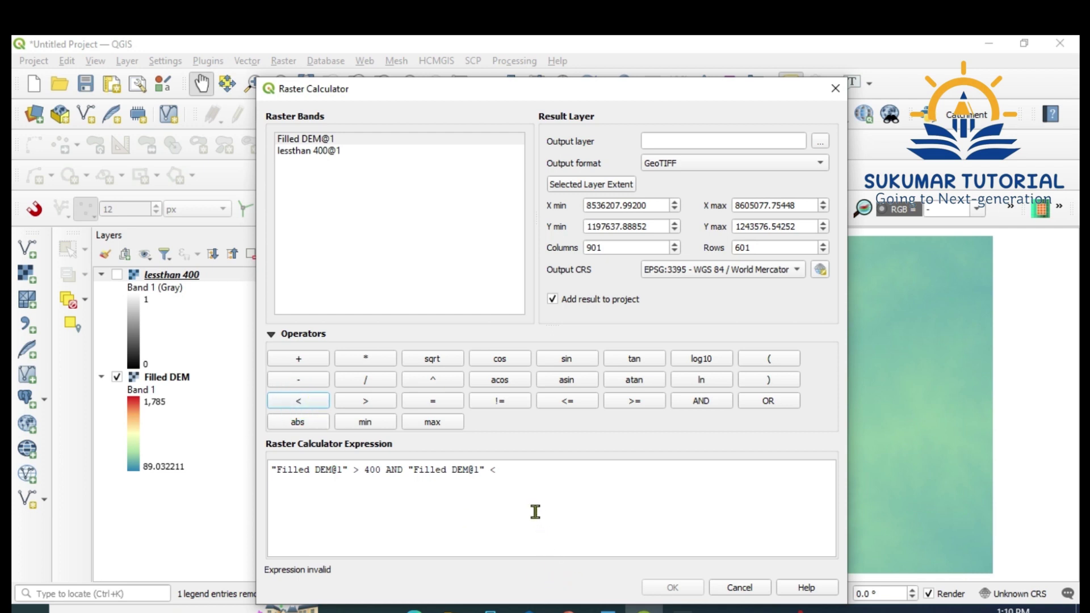
click(509, 472)
text(425)
Step: Set the calculator's output layer to "400 to424" in the Contours folder and run the calculation
click(820, 147)
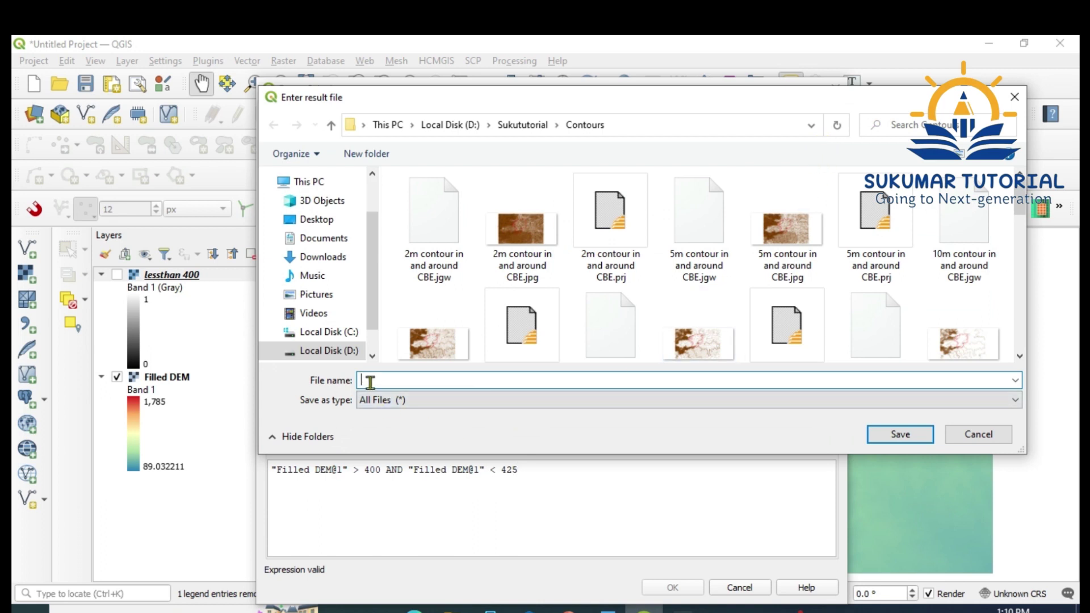
text(400 to424)
click(899, 436)
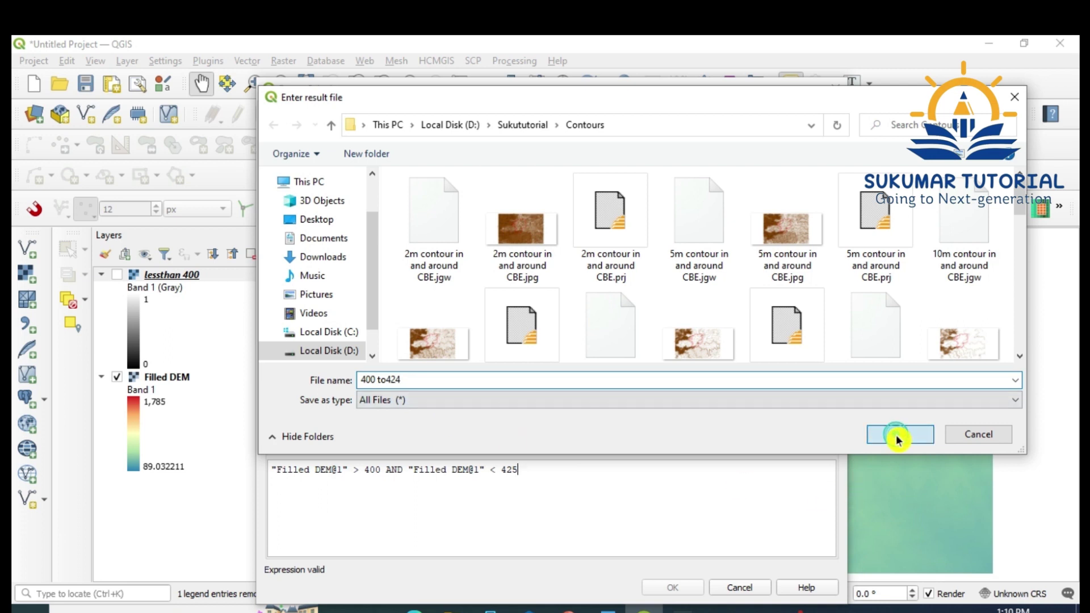
click(673, 588)
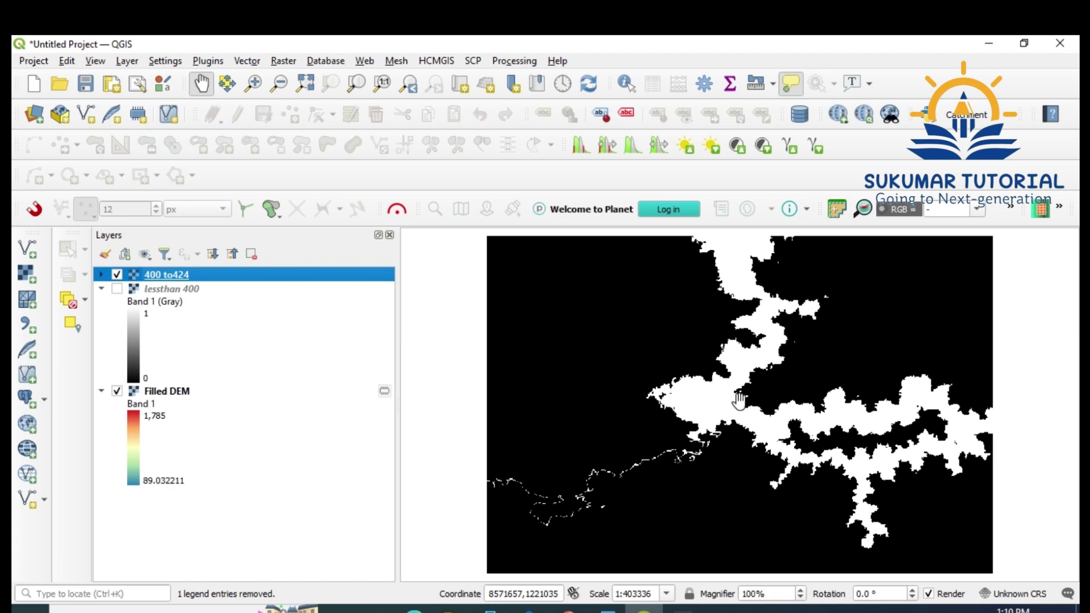
Step: Expand the 400 to424 layer's legend and show the lessthan 400 layer in place of 400 to424
click(102, 274)
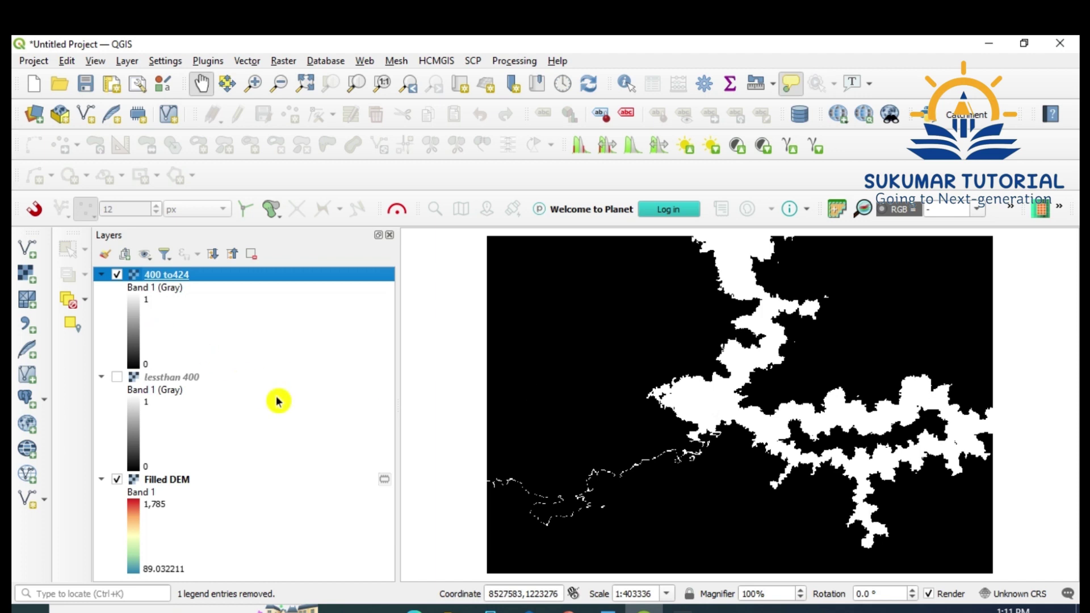
click(116, 275)
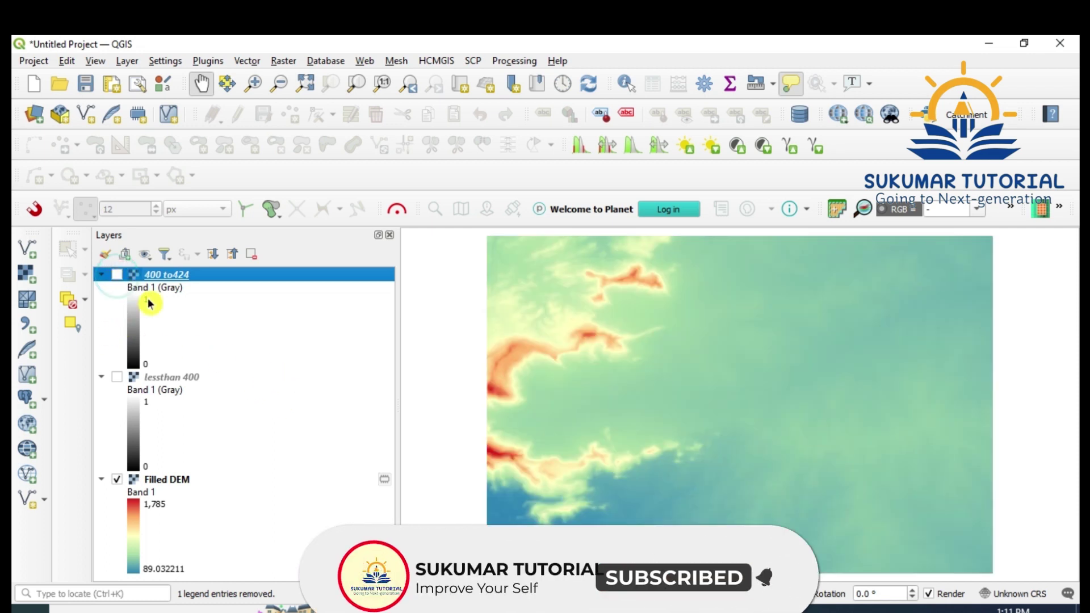
click(116, 377)
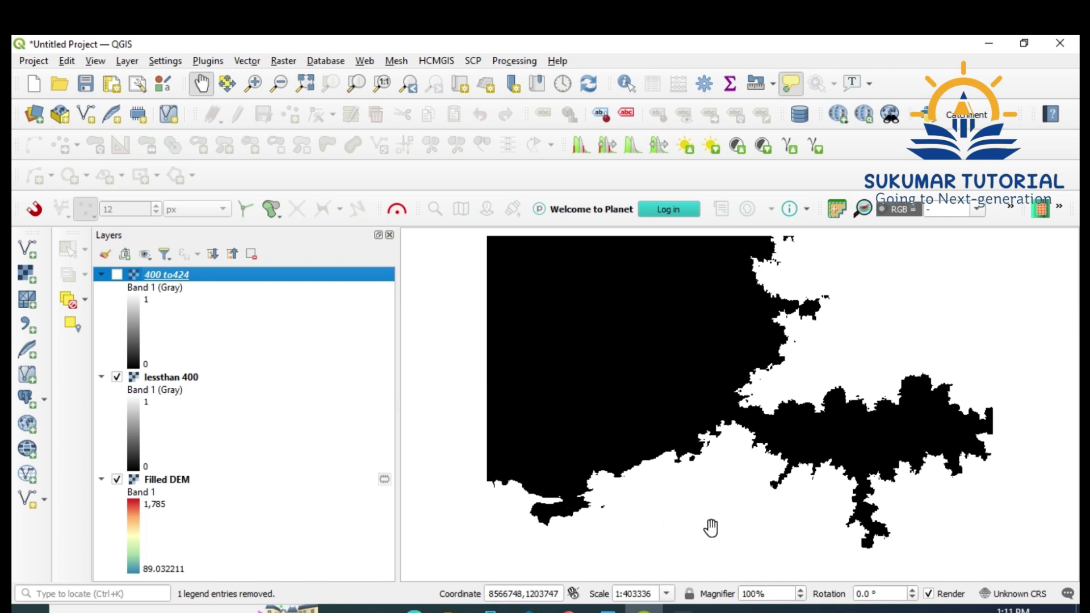
Step: Polygonize the lessthan 400 raster's Band 1 into a temporary vector layer with the field DN
click(281, 63)
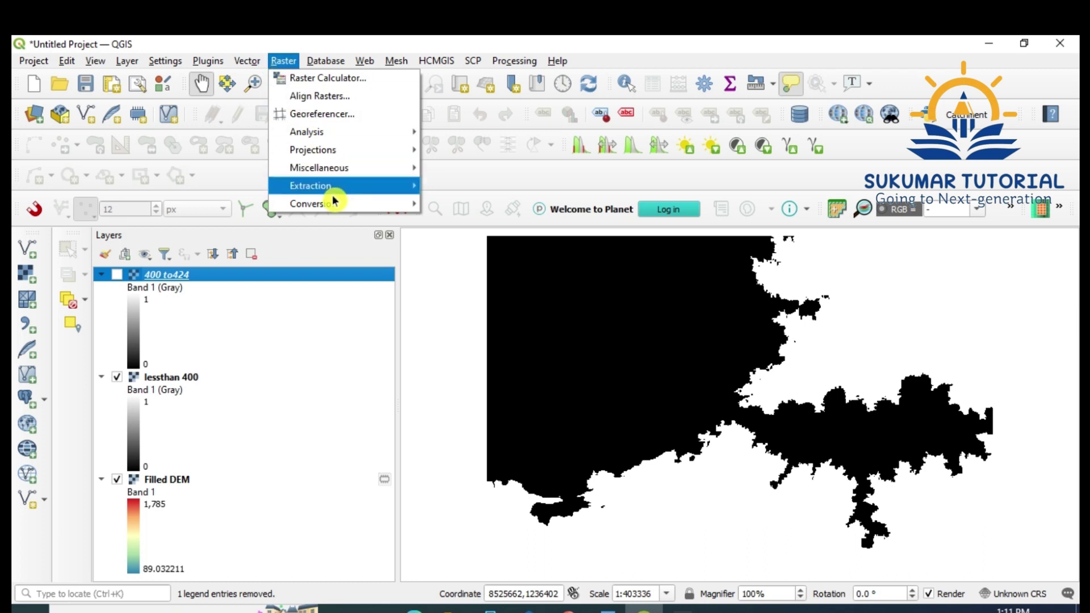
mouse_move(335, 208)
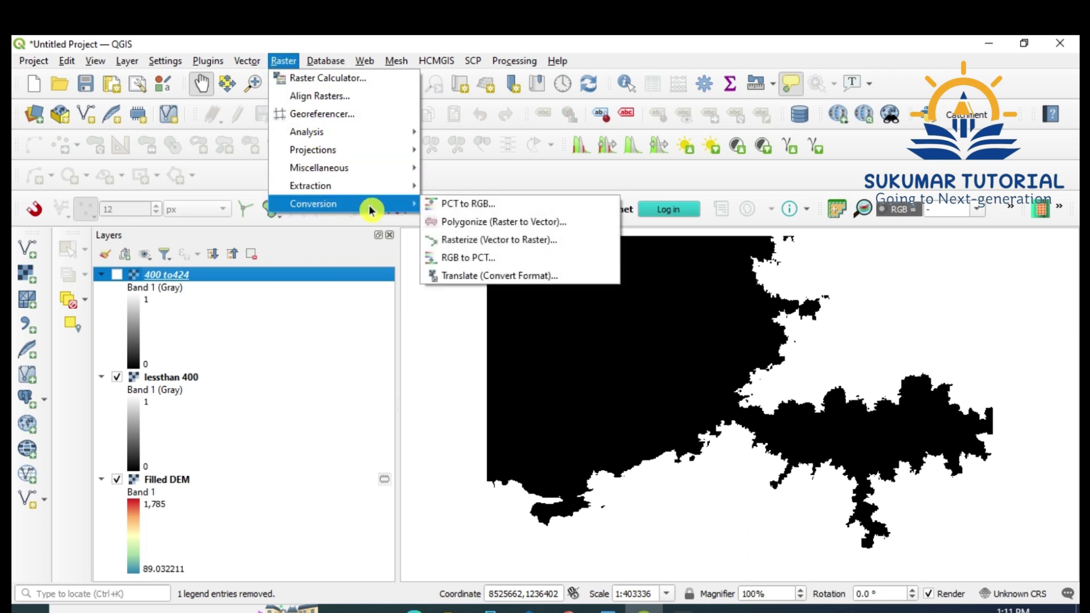
click(471, 226)
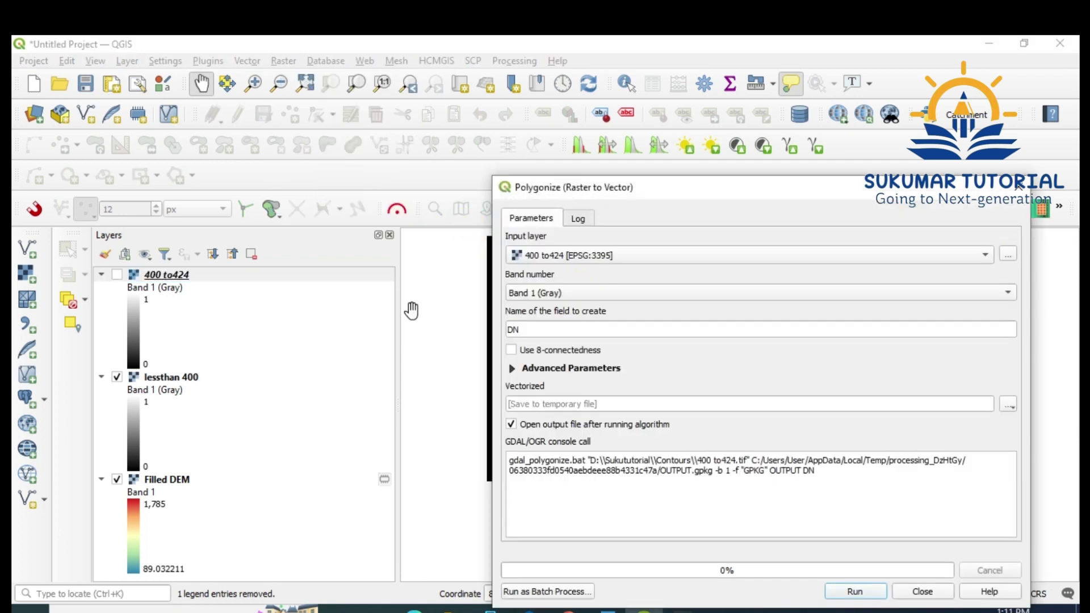
click(185, 379)
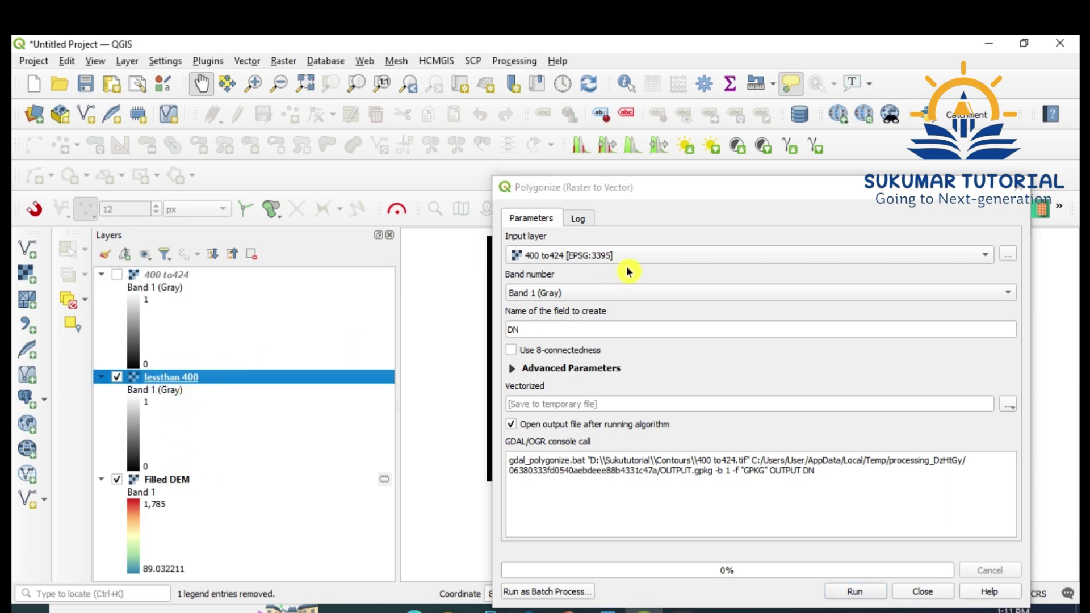
click(985, 255)
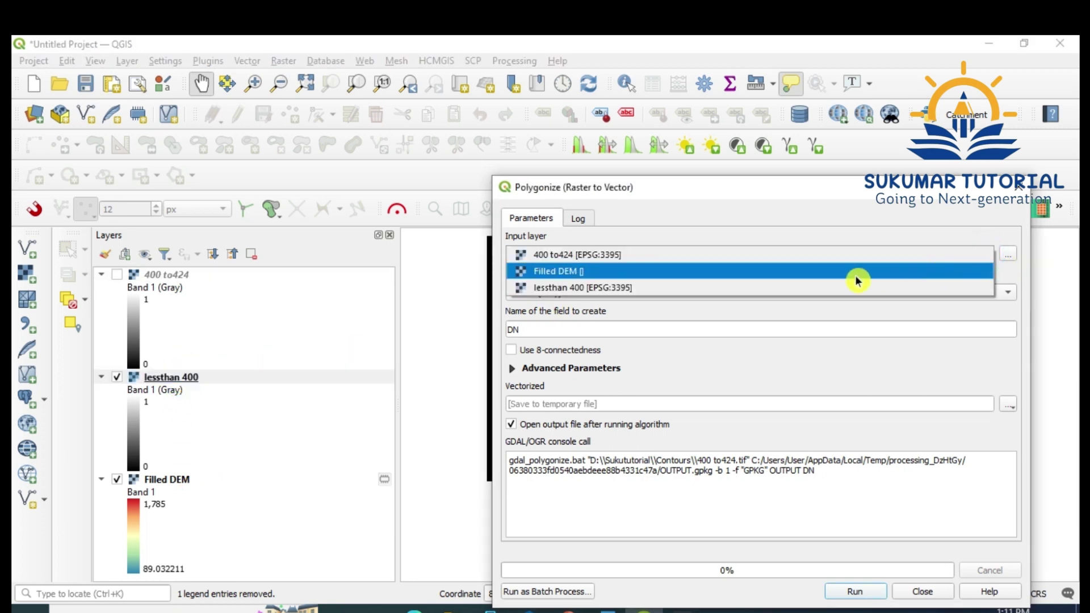
click(717, 288)
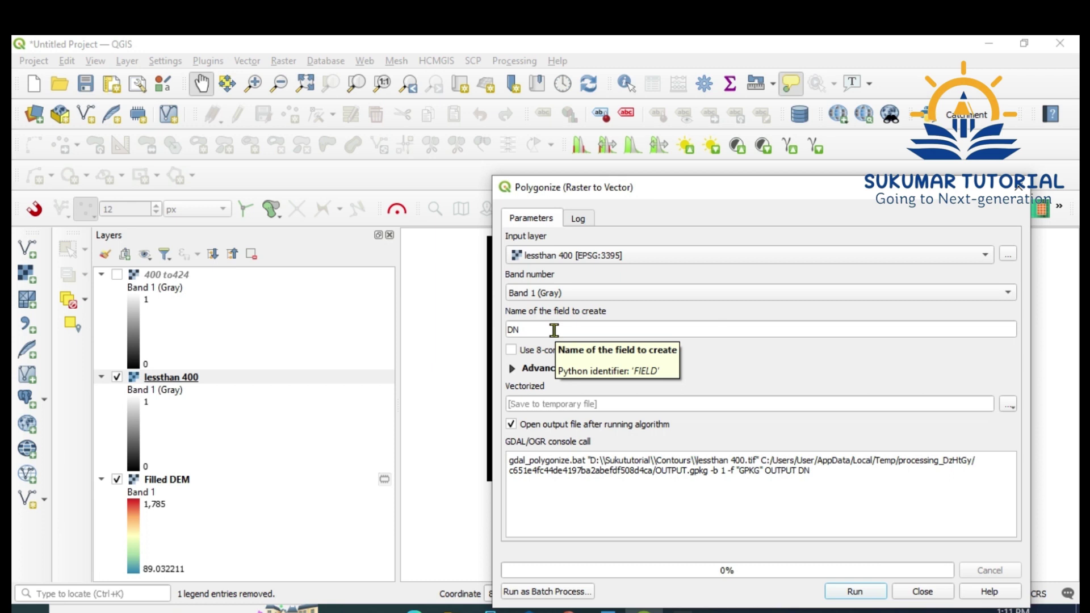
click(858, 594)
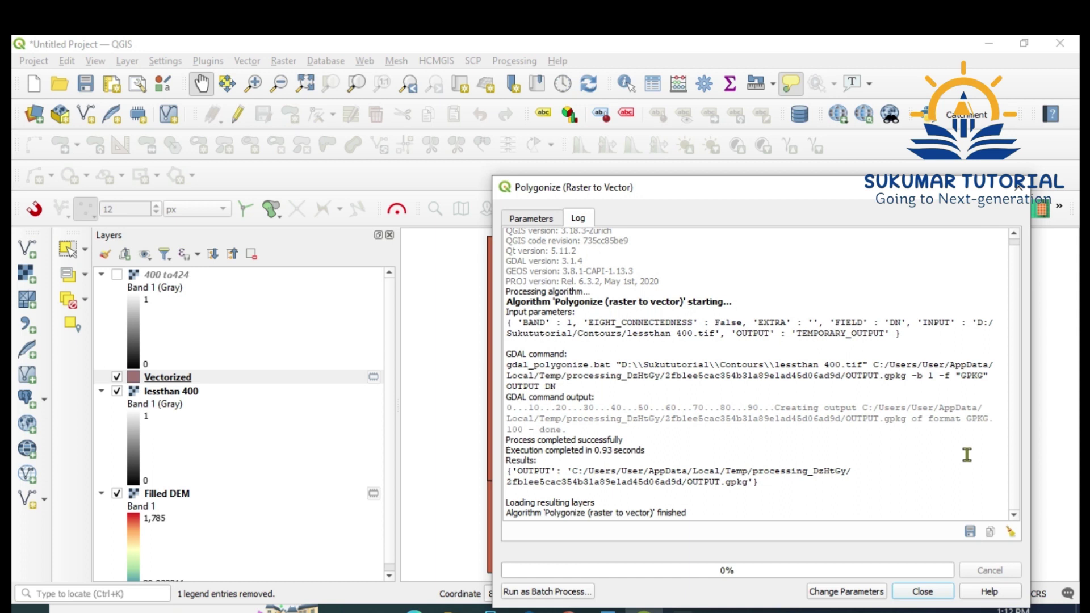
click(931, 593)
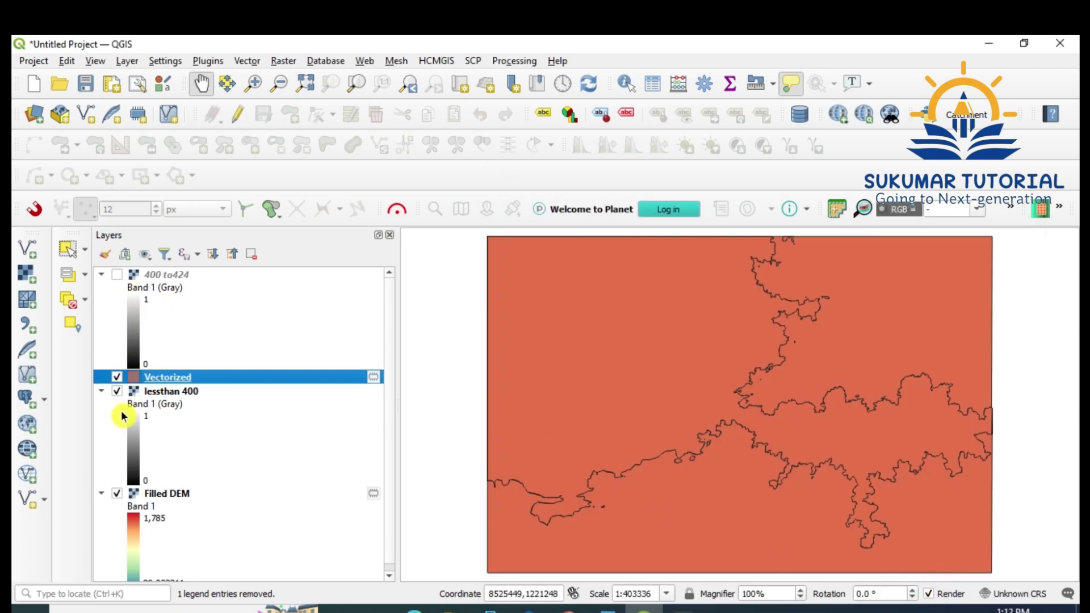
Step: Hide the Filled DEM and lessthan 400 rasters and open the Vectorized layer's attribute table
click(117, 493)
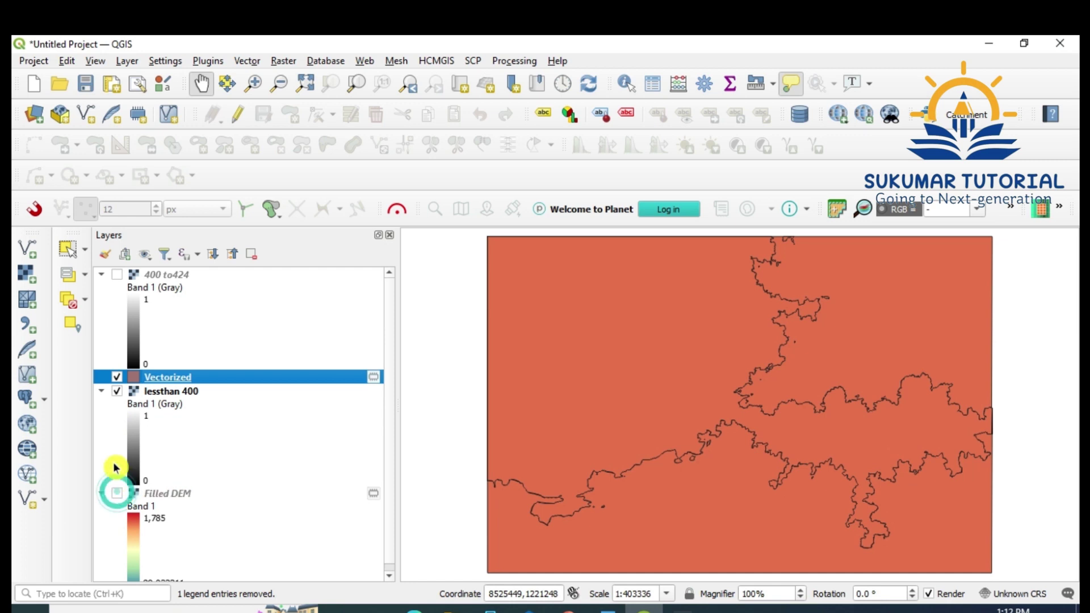
click(117, 391)
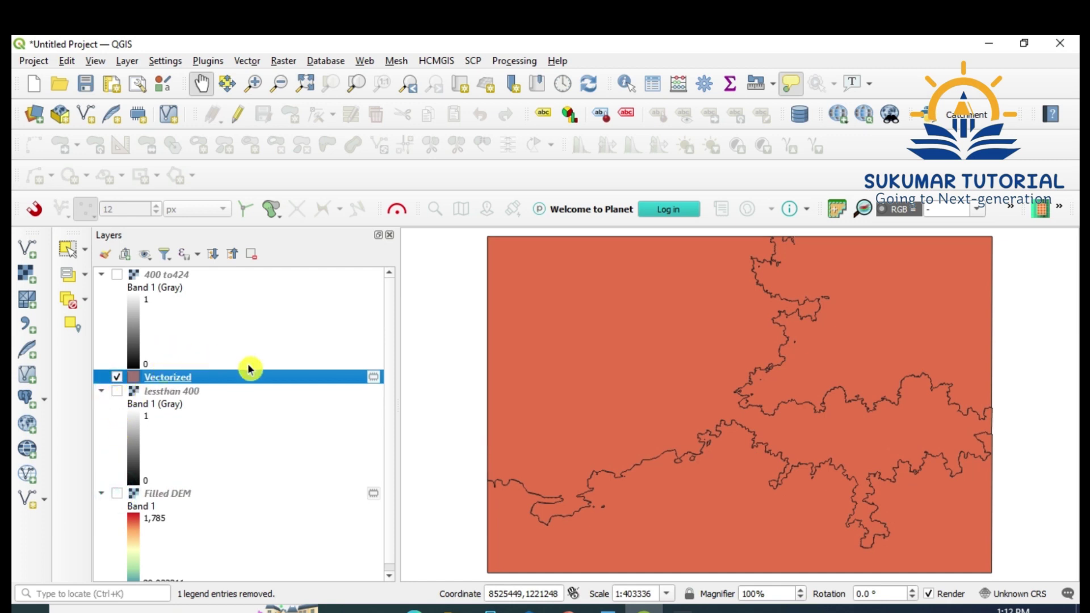
right_click(194, 380)
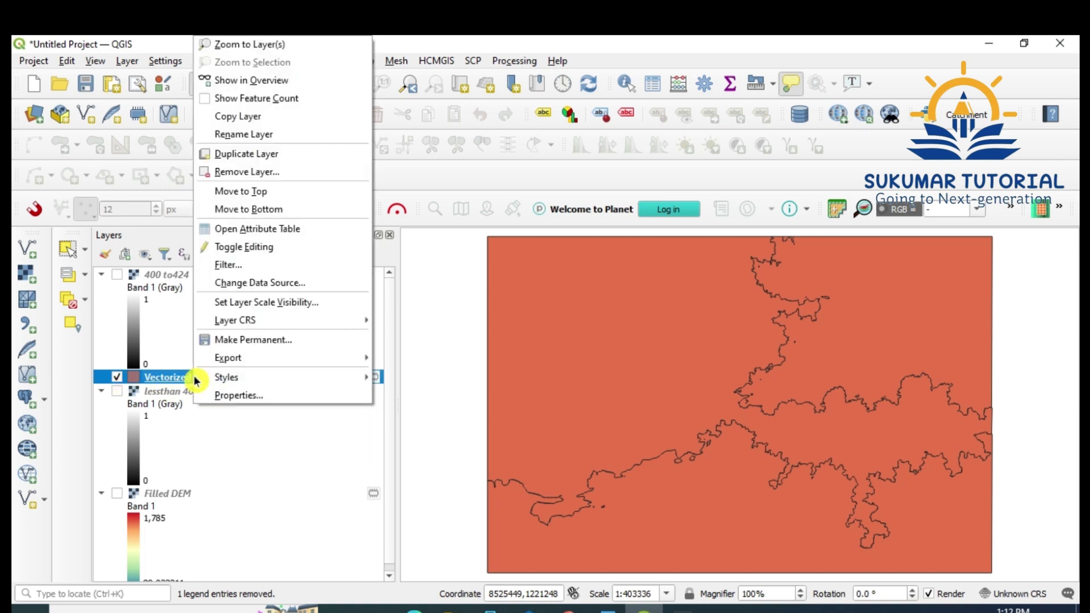
click(277, 230)
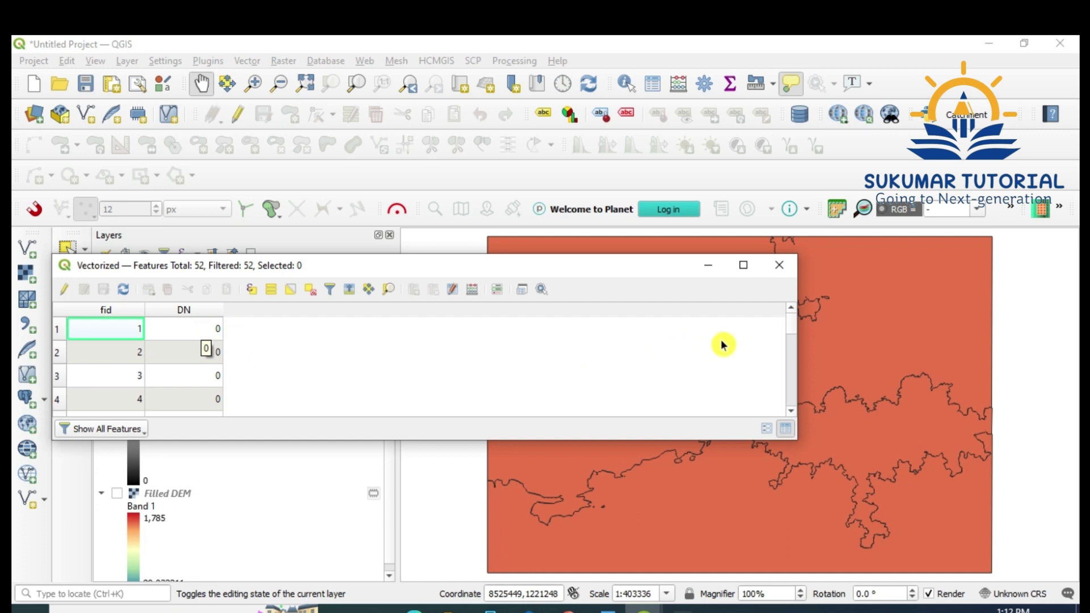
mouse_move(793, 328)
mouse_down()
mouse_move(811, 433)
mouse_move(804, 319)
mouse_up()
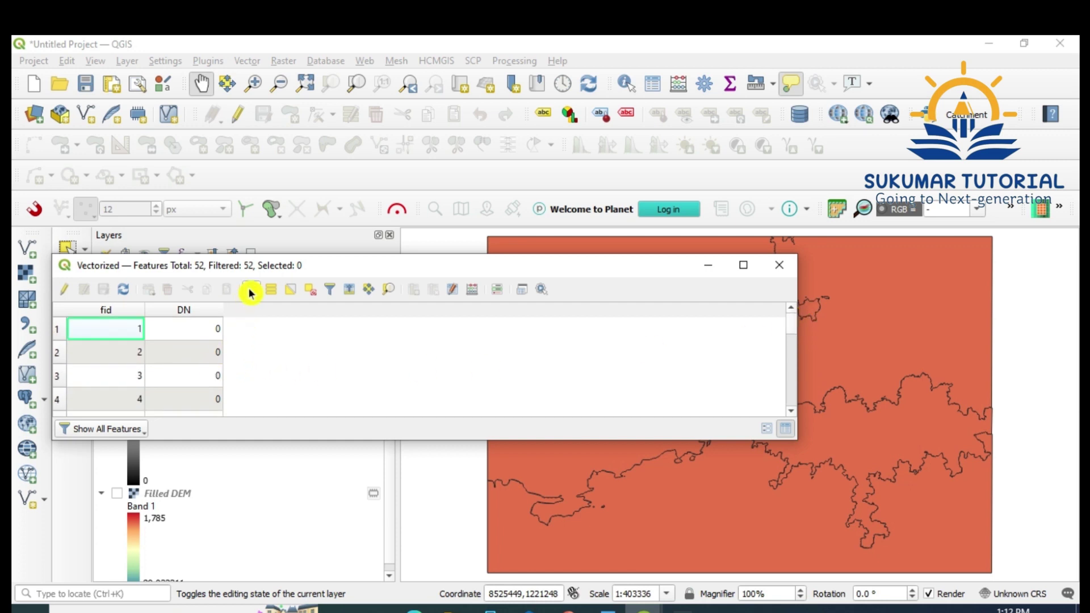
Step: Enable editing on the Vectorized layer and select its features with the expression "DN" = 1
click(64, 290)
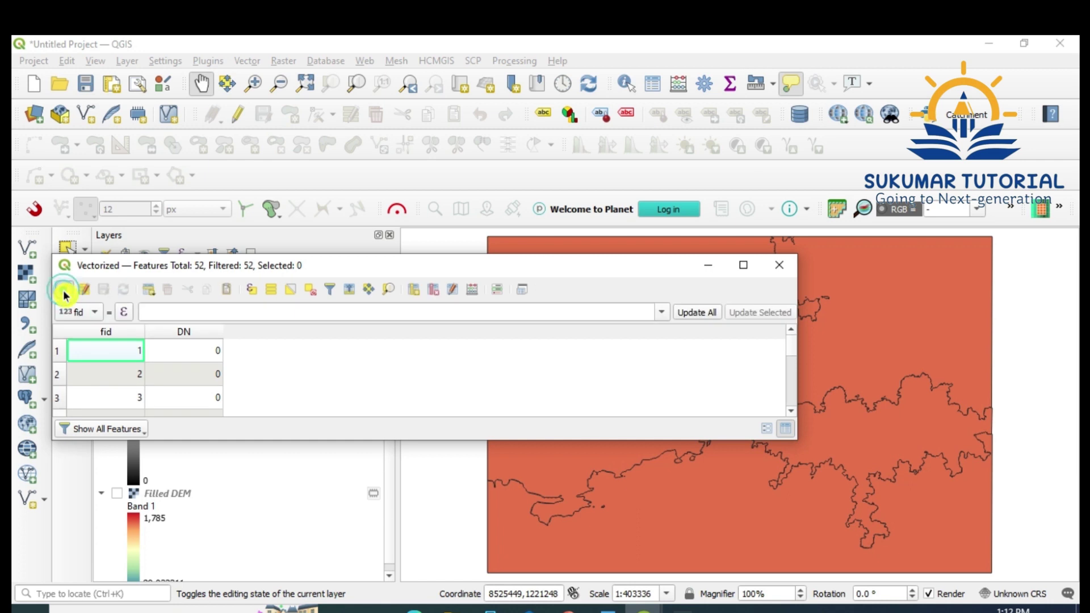
click(251, 290)
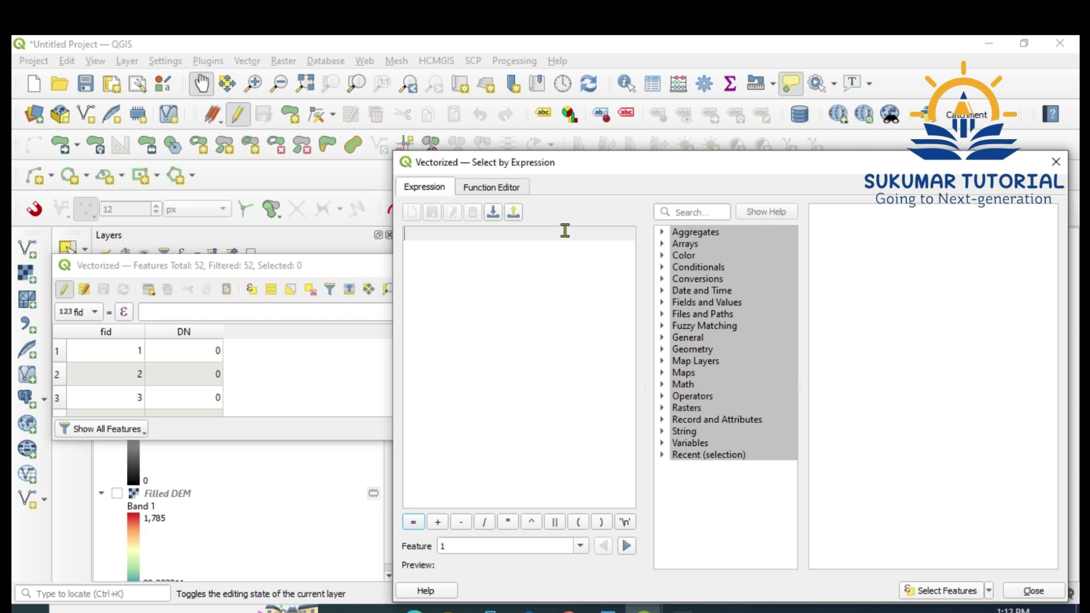
click(662, 303)
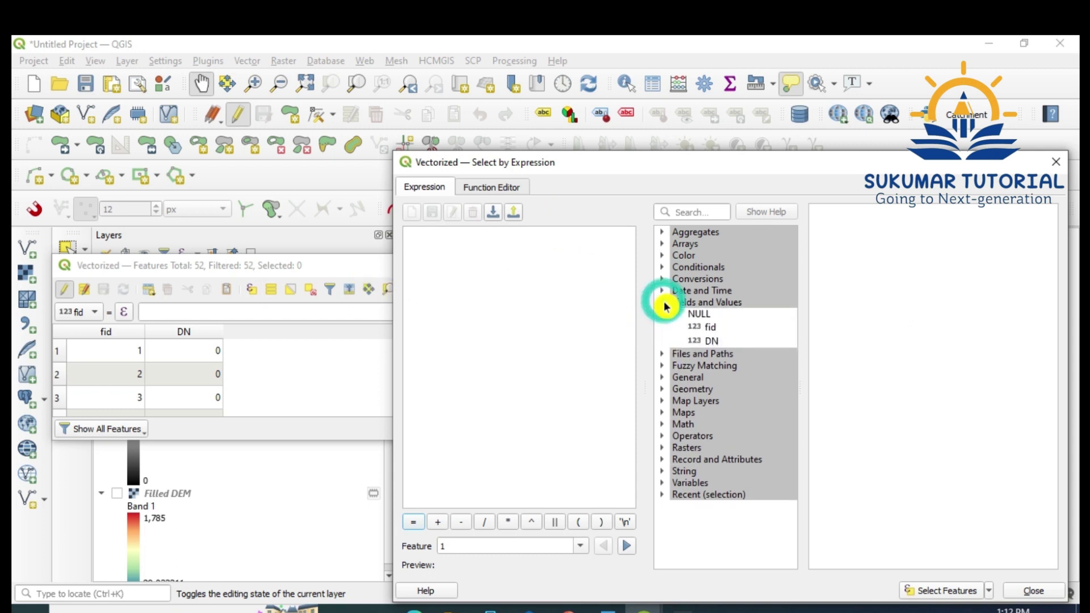
double_click(711, 341)
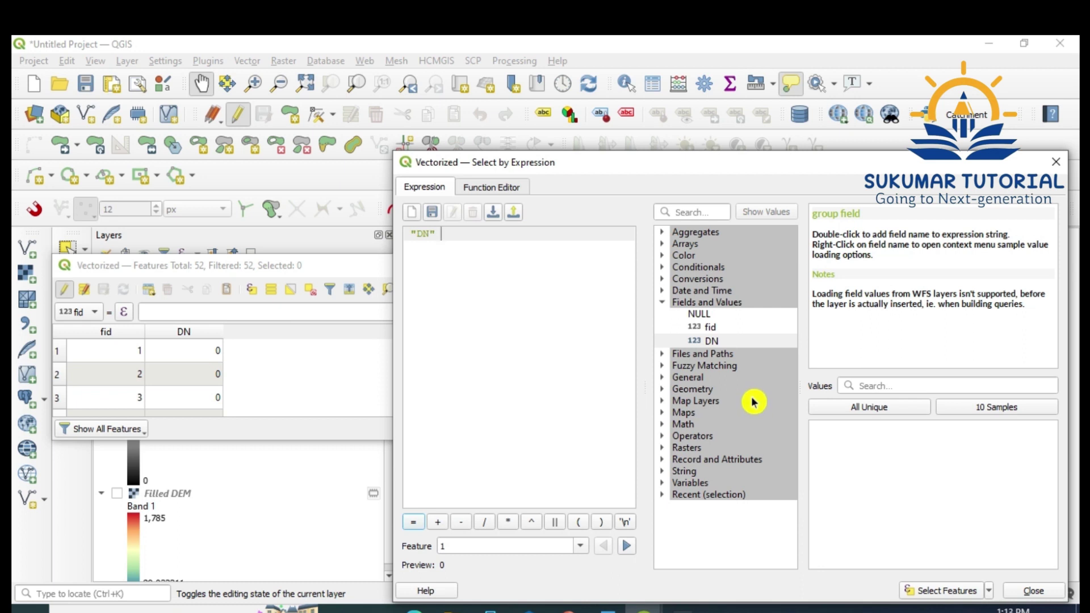
click(414, 525)
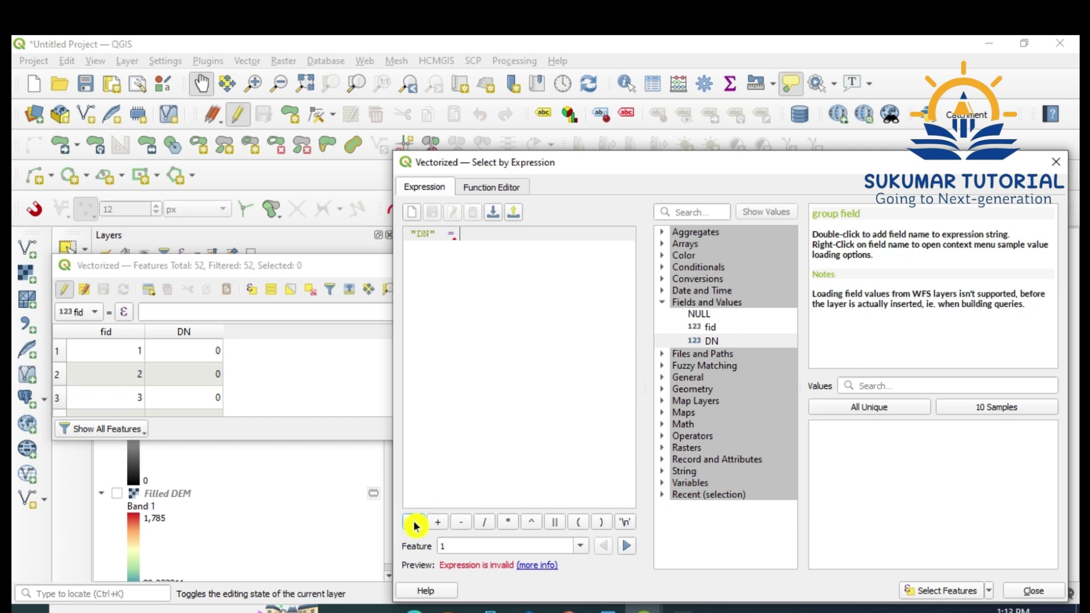
text(1)
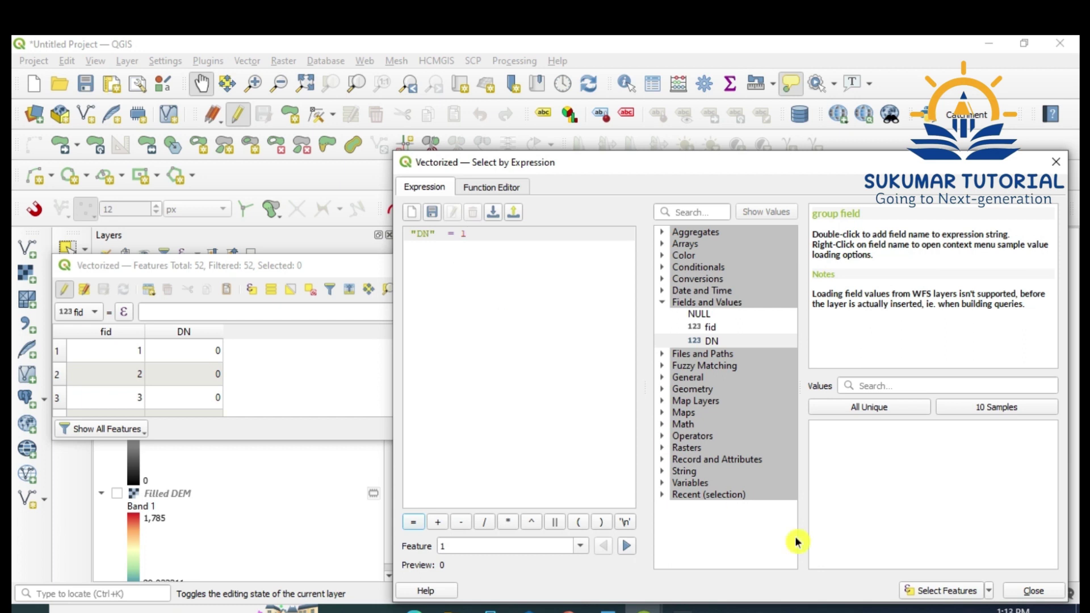
click(951, 598)
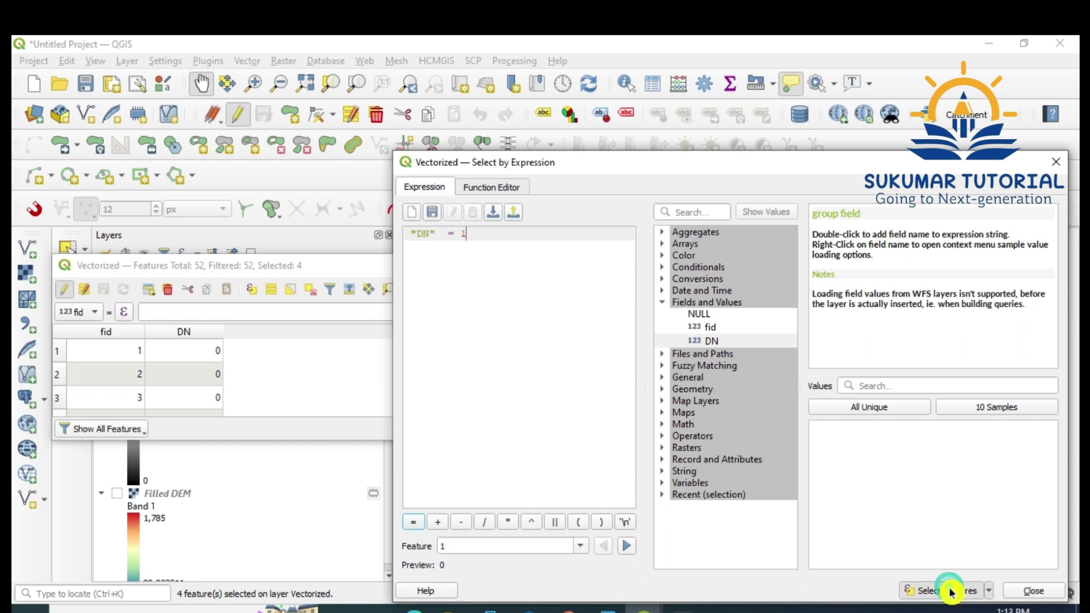
click(1056, 162)
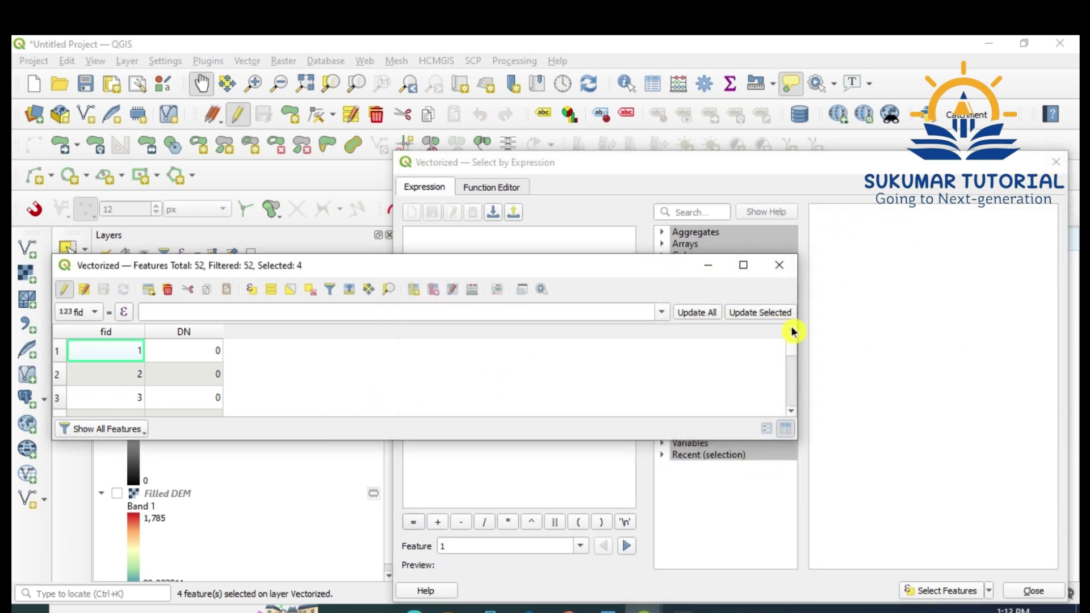
Step: Review the selected rows in the attribute table and clear the table and expression windows off the map
drag(792, 343, 797, 377)
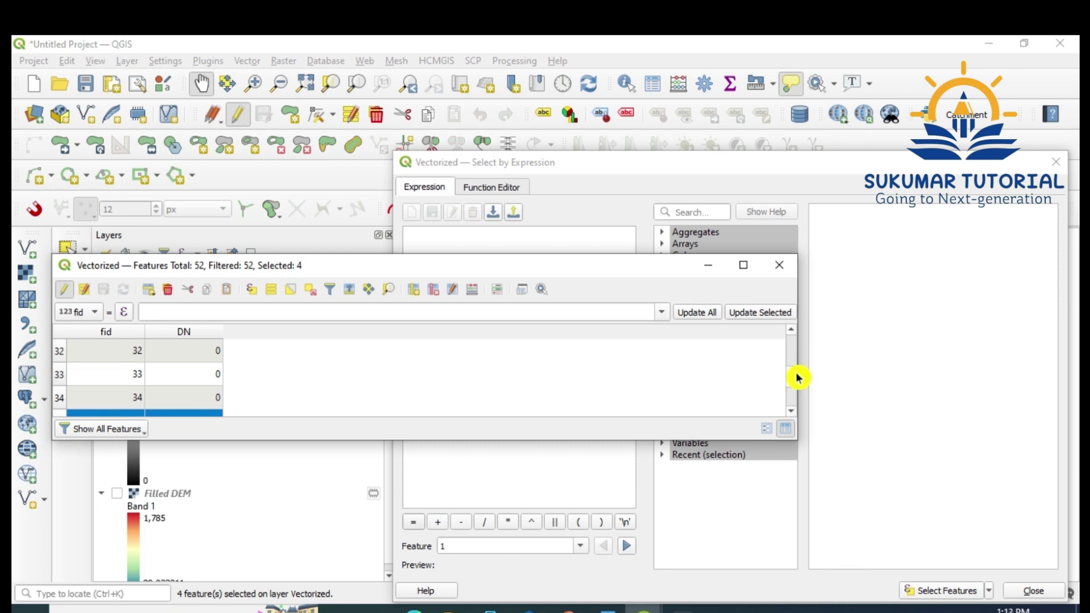
scroll(679, 377, down, 2)
scroll(679, 377, up, 1)
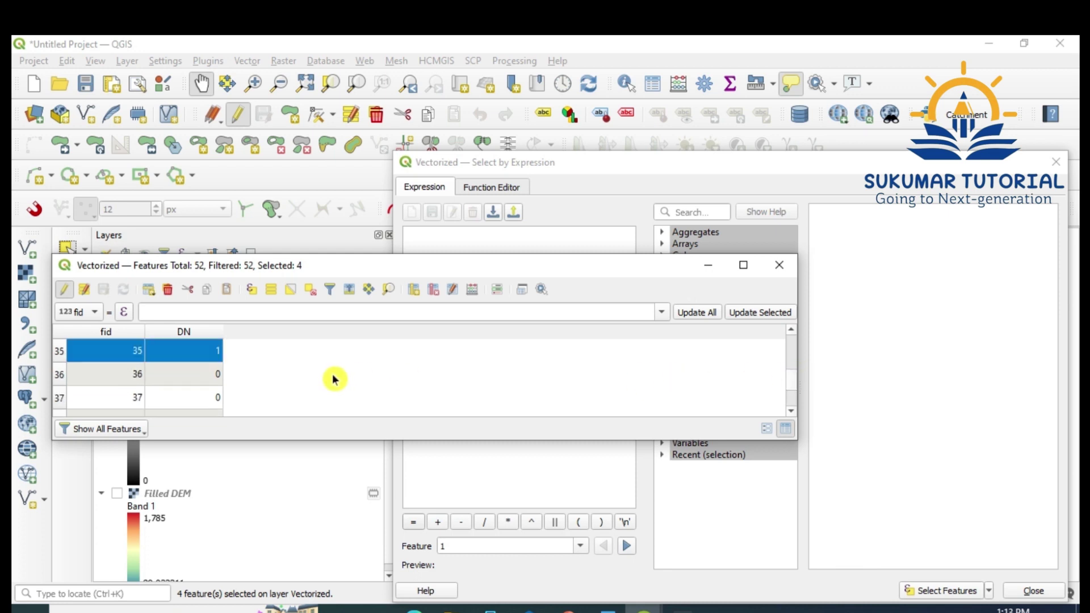
scroll(315, 367, down, 4)
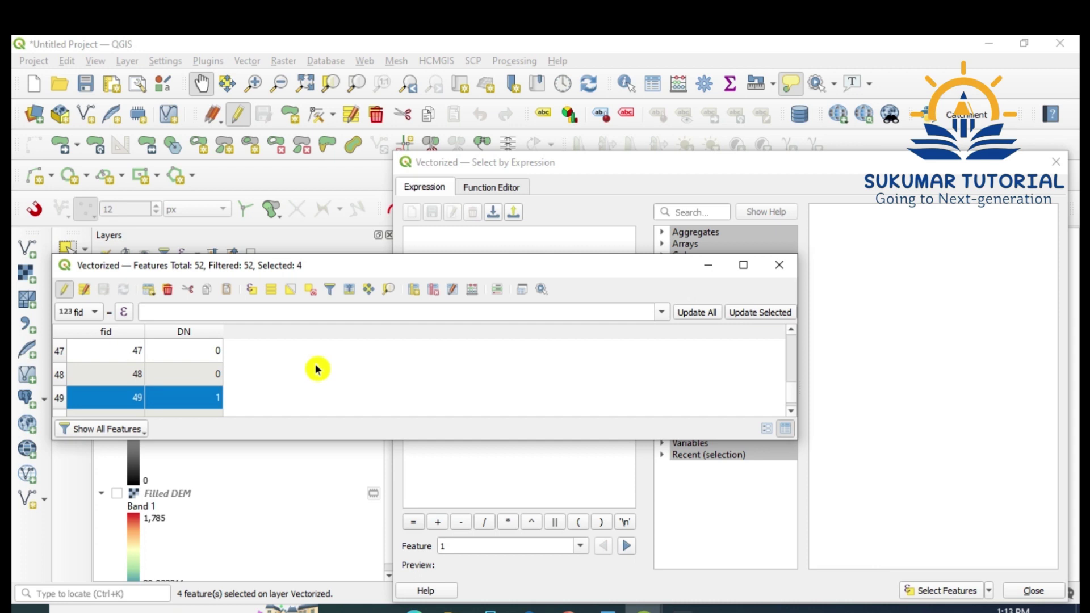
scroll(315, 368, down, 1)
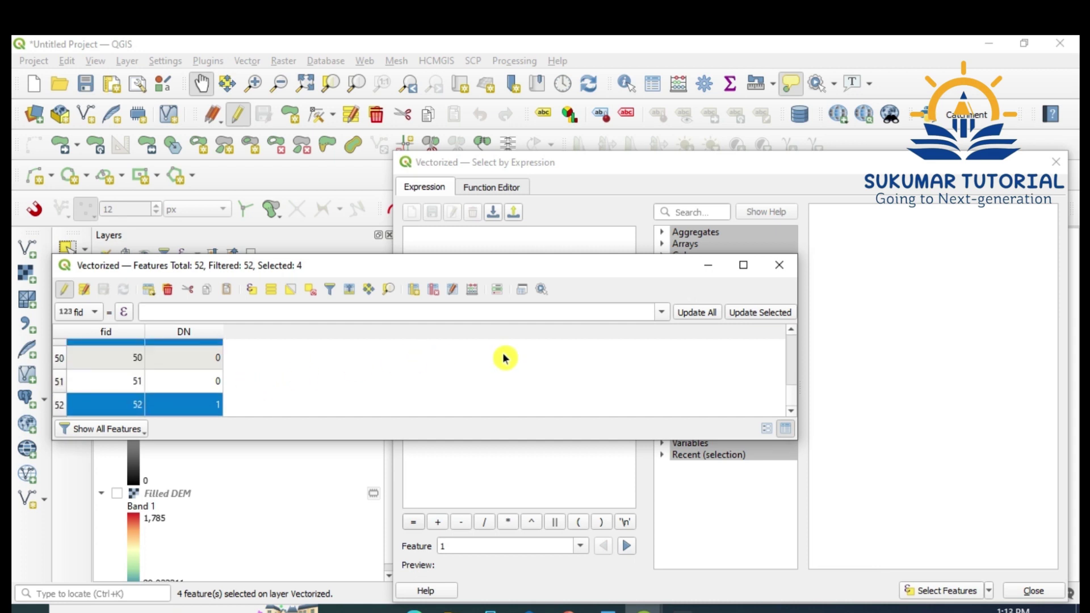
click(707, 265)
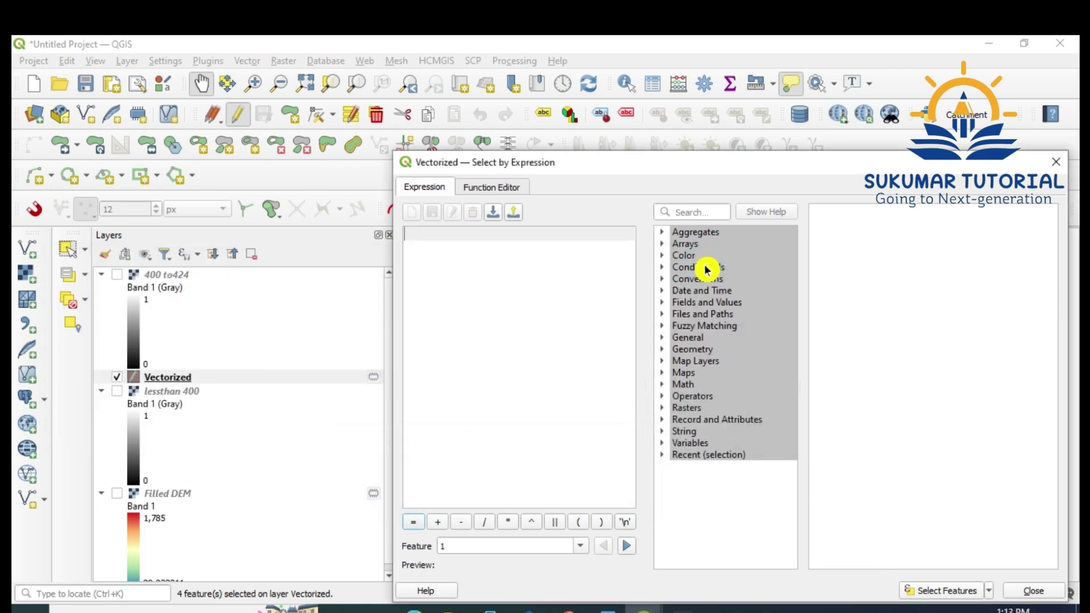
click(1054, 160)
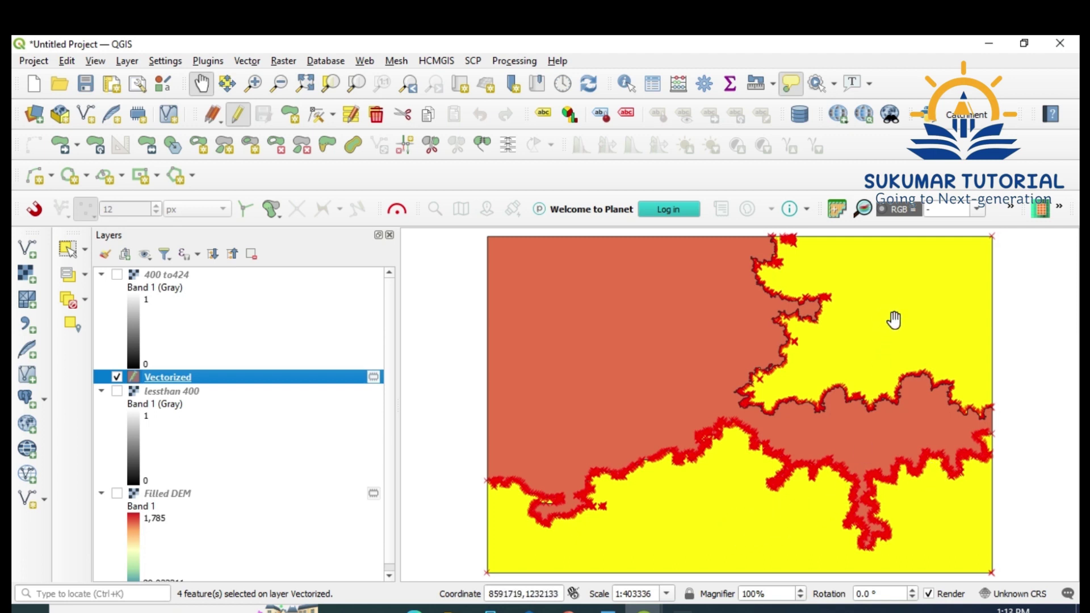
Step: Export the selected Vectorized features as the ESRI Shapefile lessthan400 in the Contours folder and add it to the map
right_click(250, 377)
right_click(186, 383)
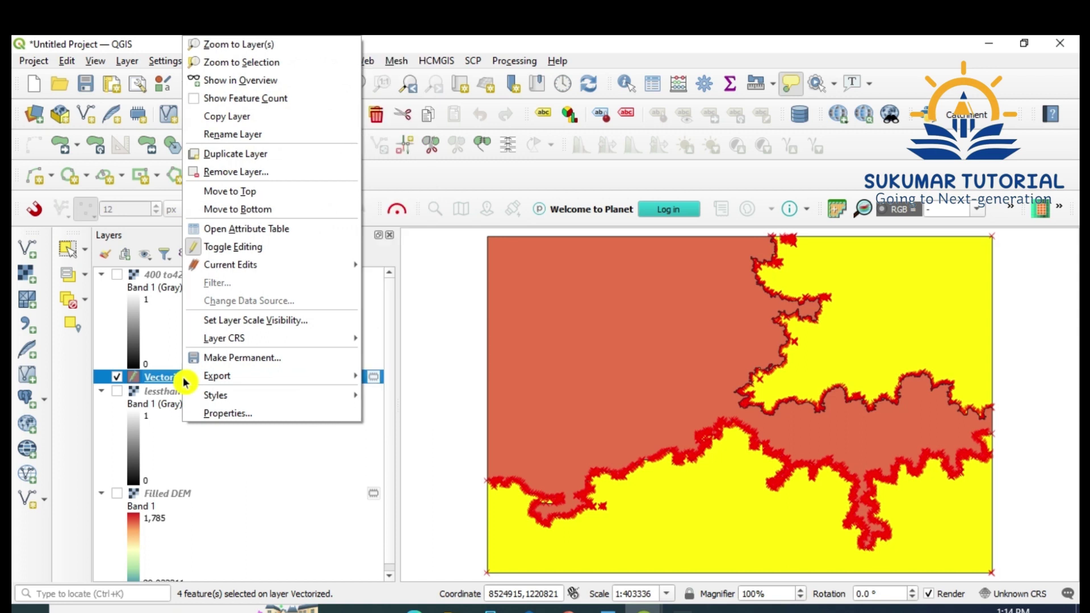
mouse_move(234, 378)
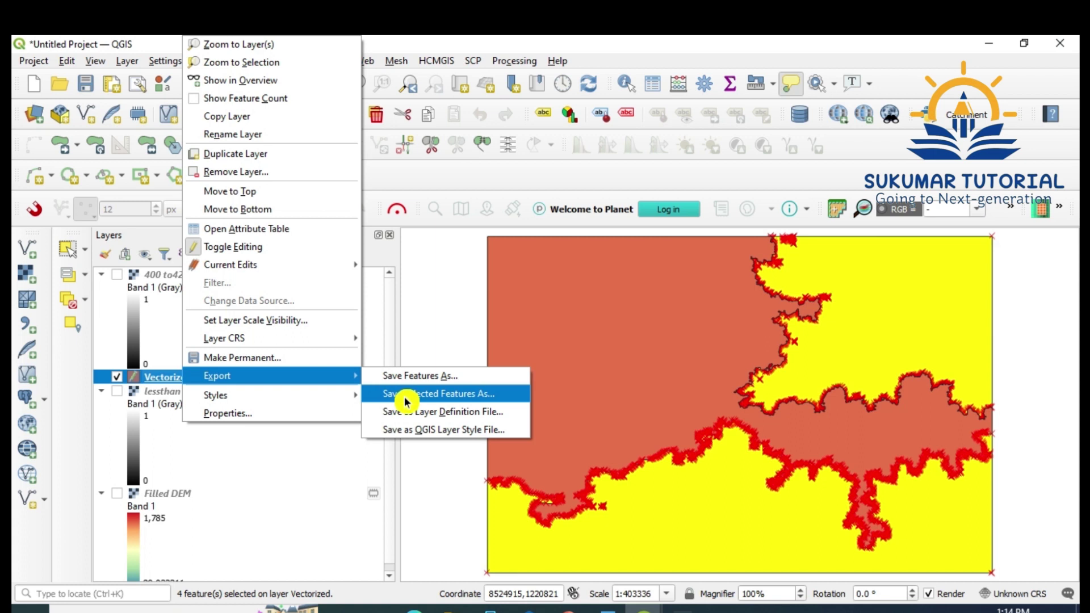
key(Escape)
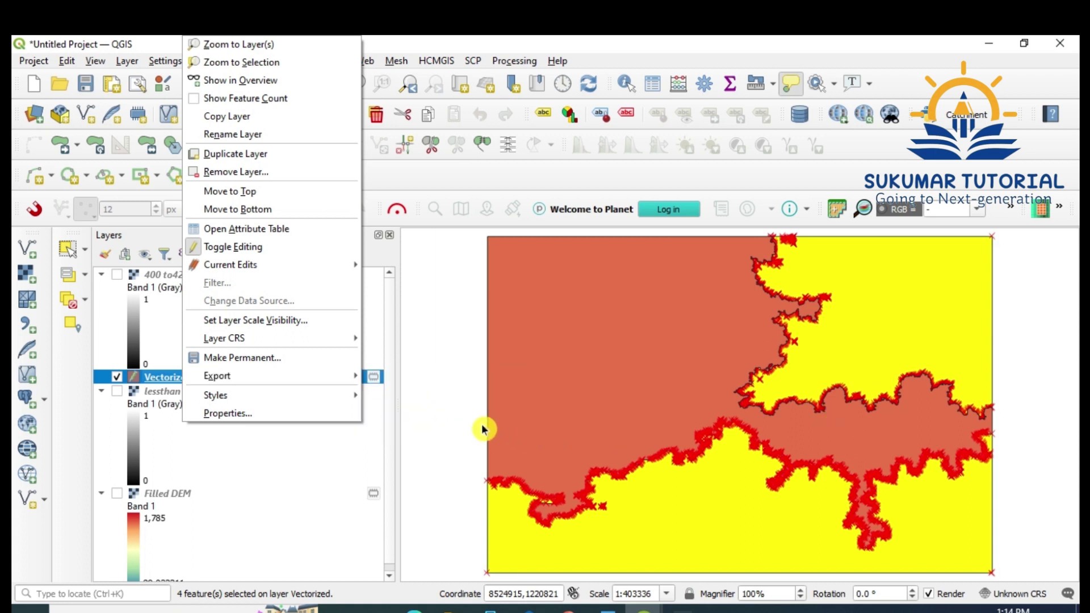
mouse_move(319, 377)
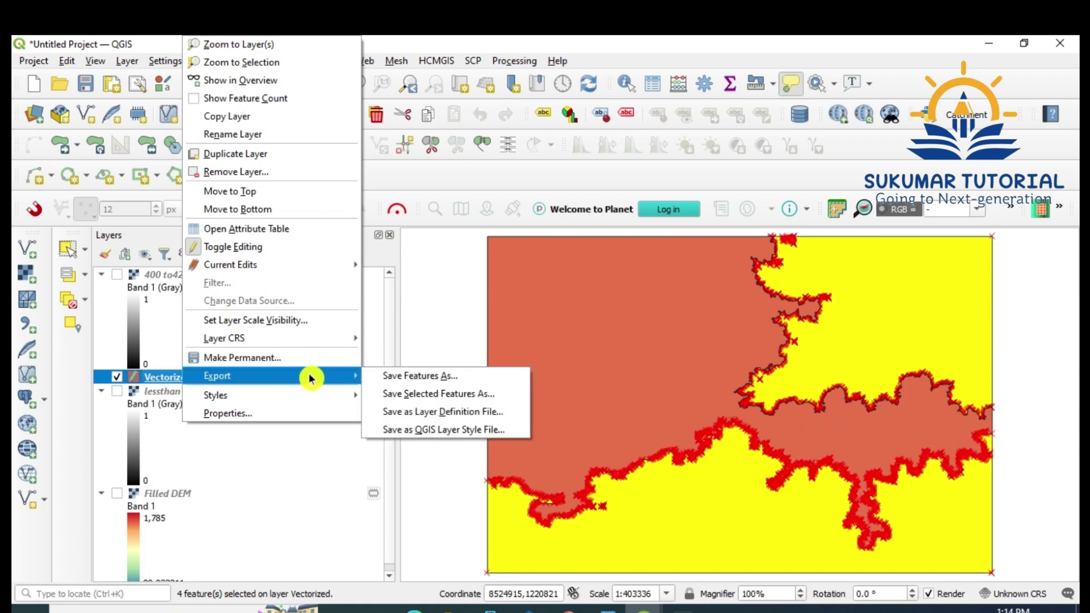
click(412, 394)
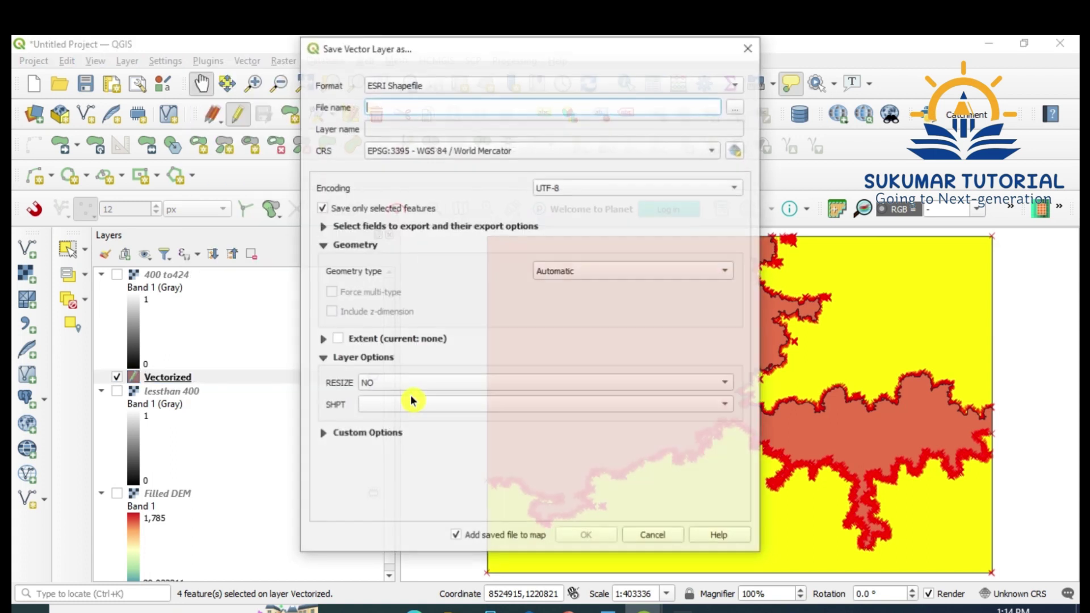
click(738, 109)
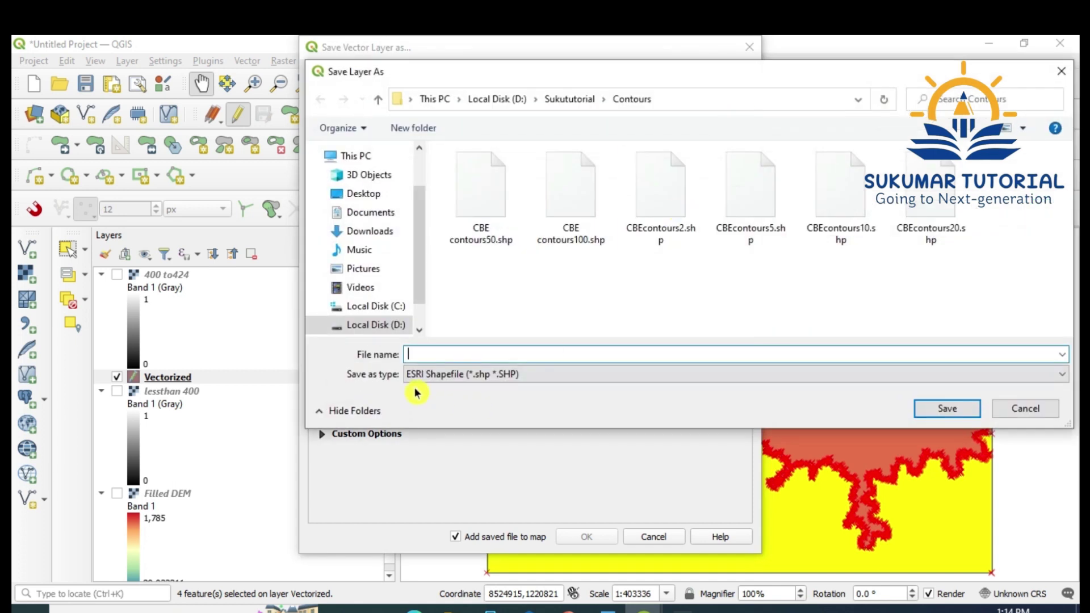
text(le)
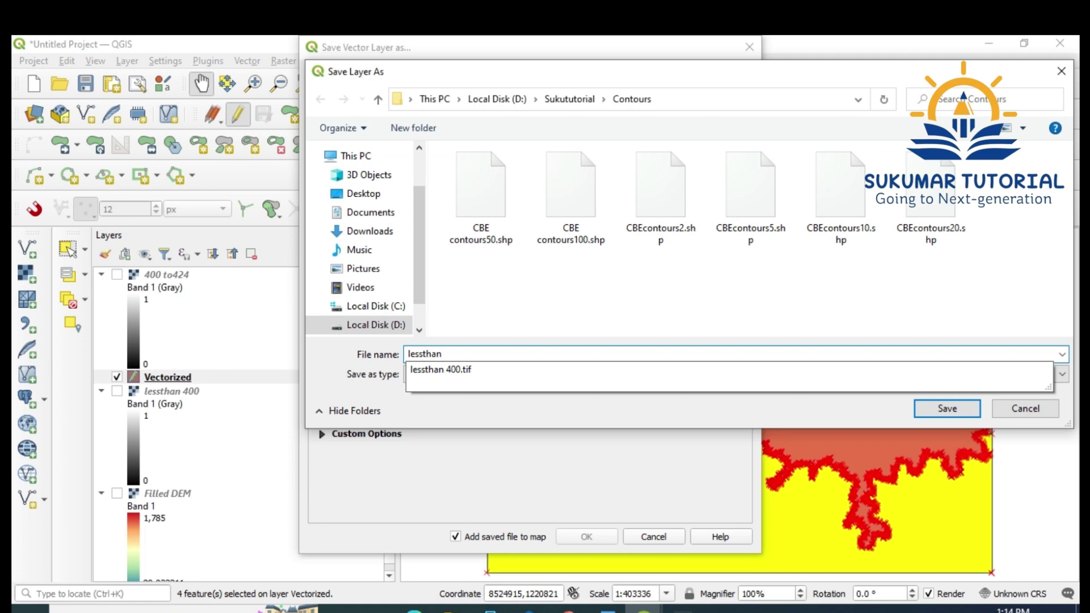
text(ssthan400)
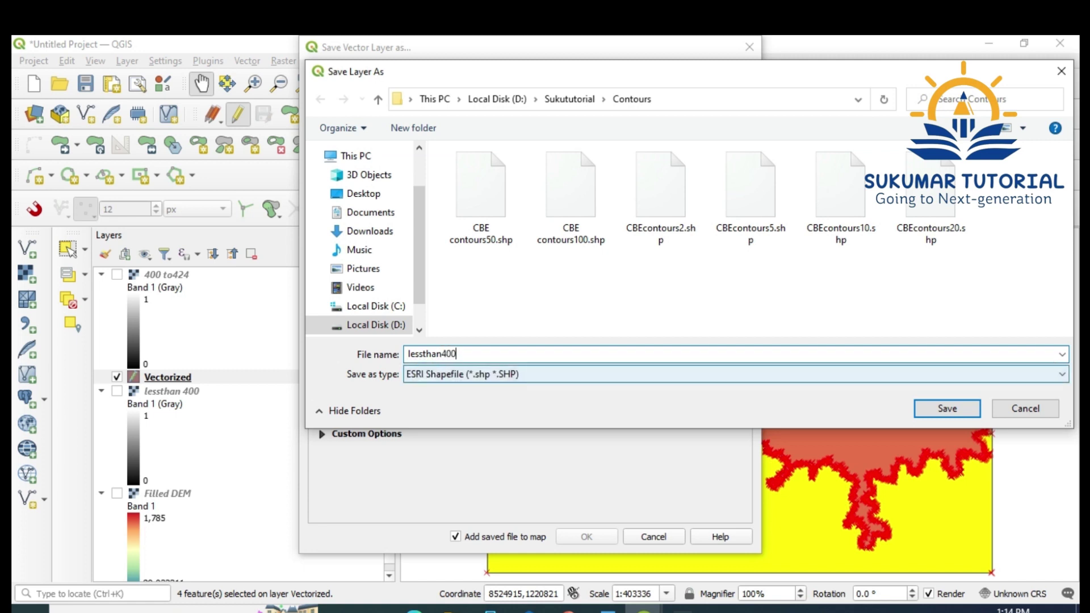
click(953, 410)
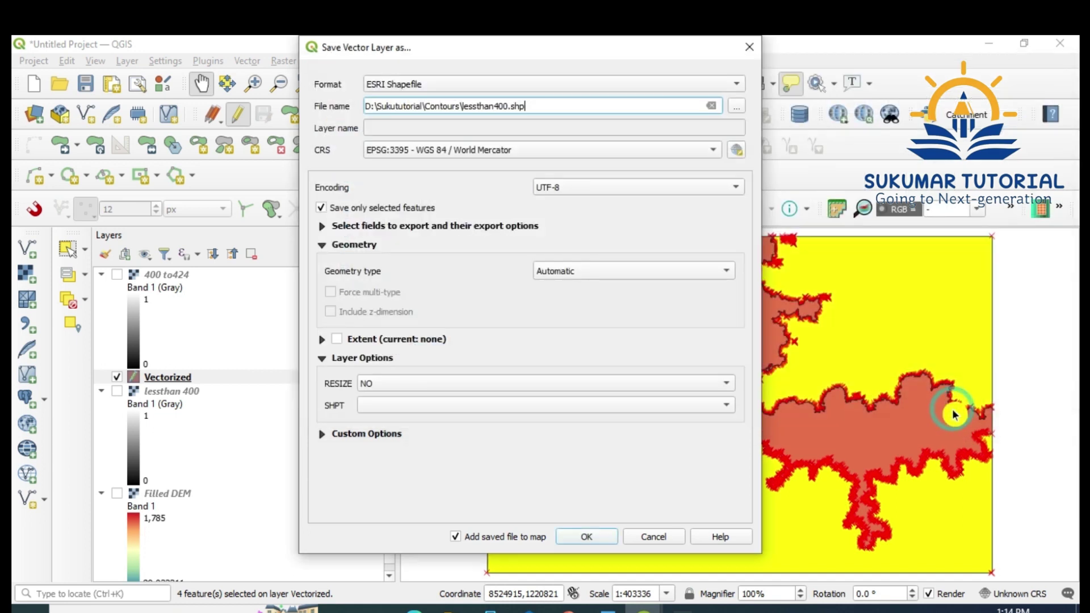
click(588, 537)
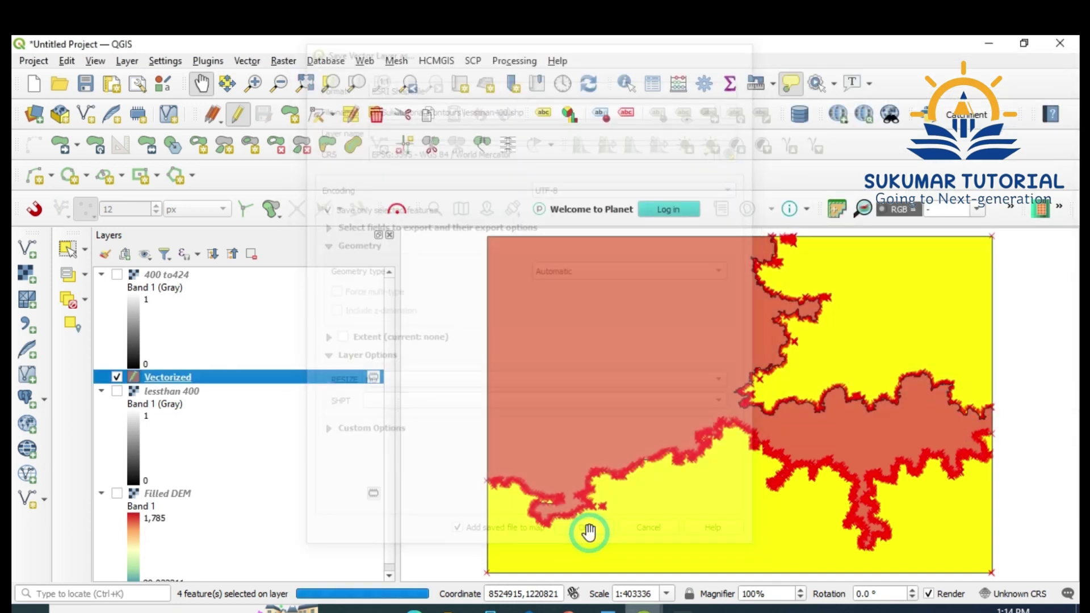
Step: Hide the Vectorized and lessthan400 vector layers and show the 400 to424 raster
click(146, 387)
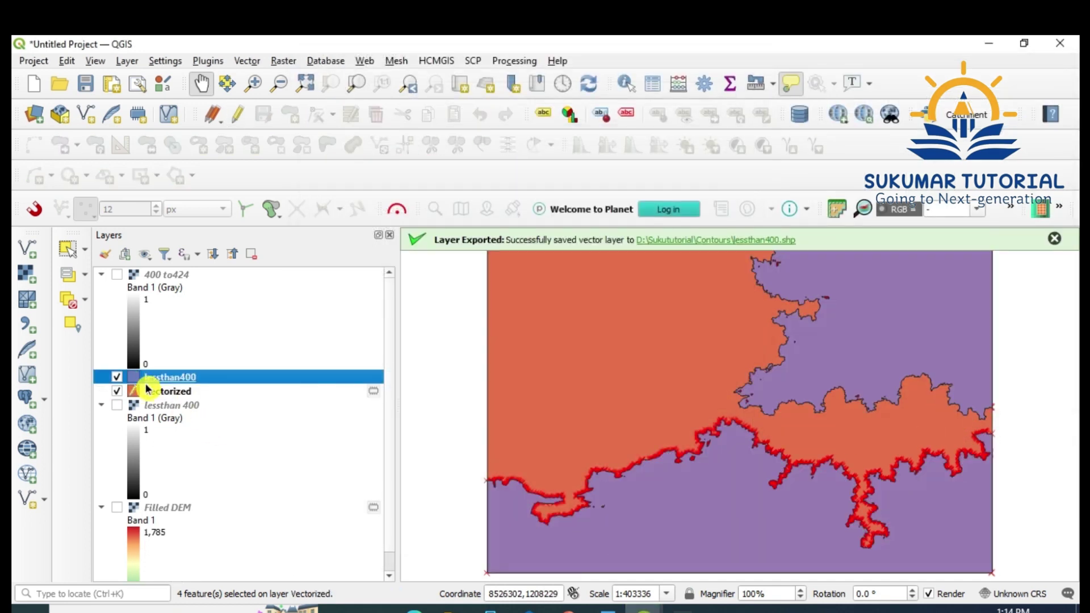
click(118, 378)
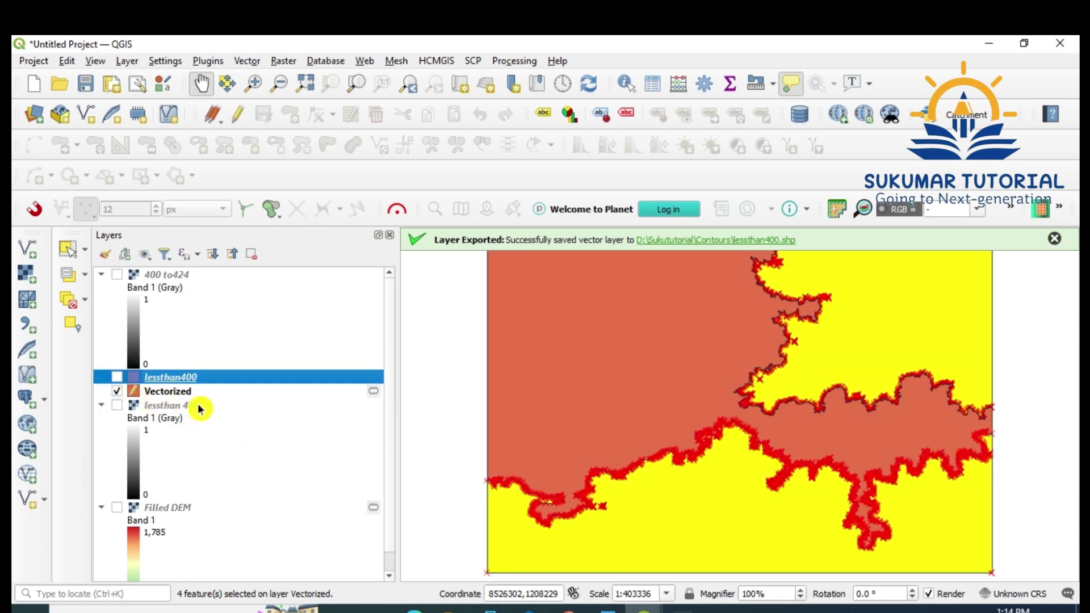
click(117, 391)
click(116, 377)
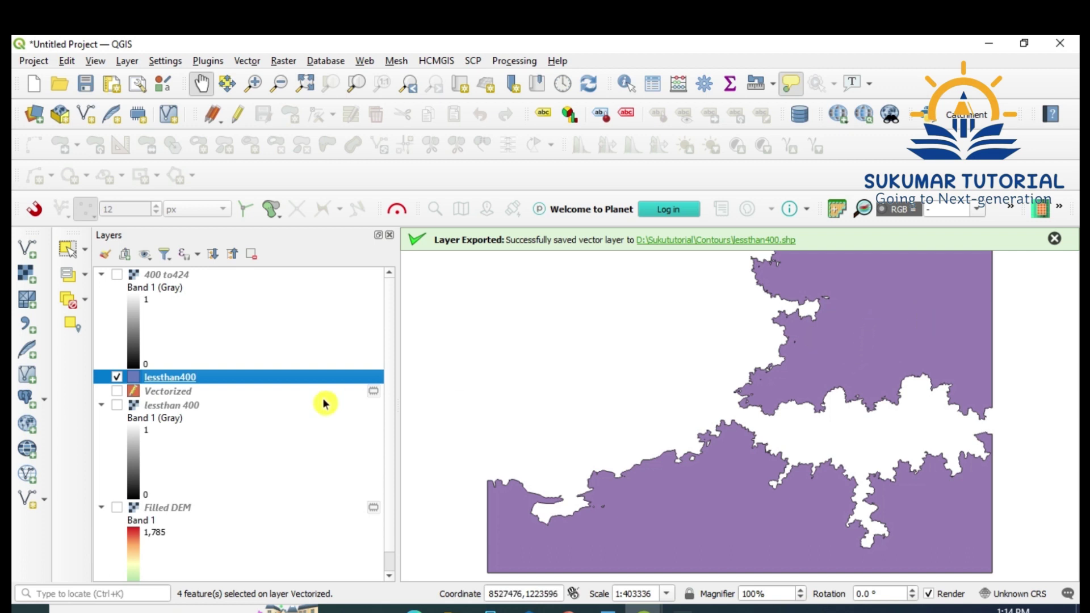
click(117, 377)
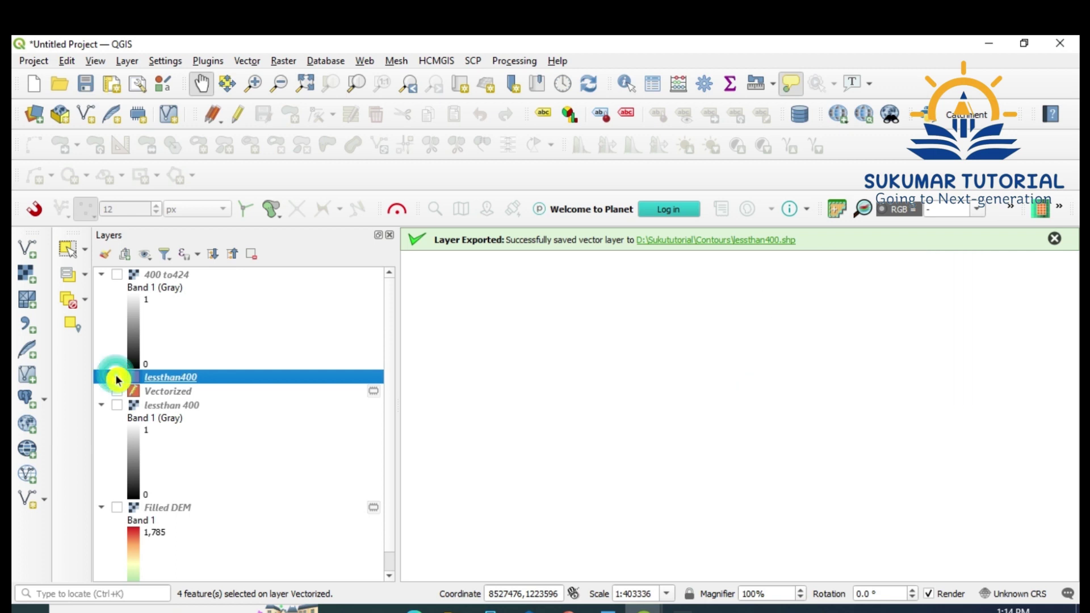
click(117, 275)
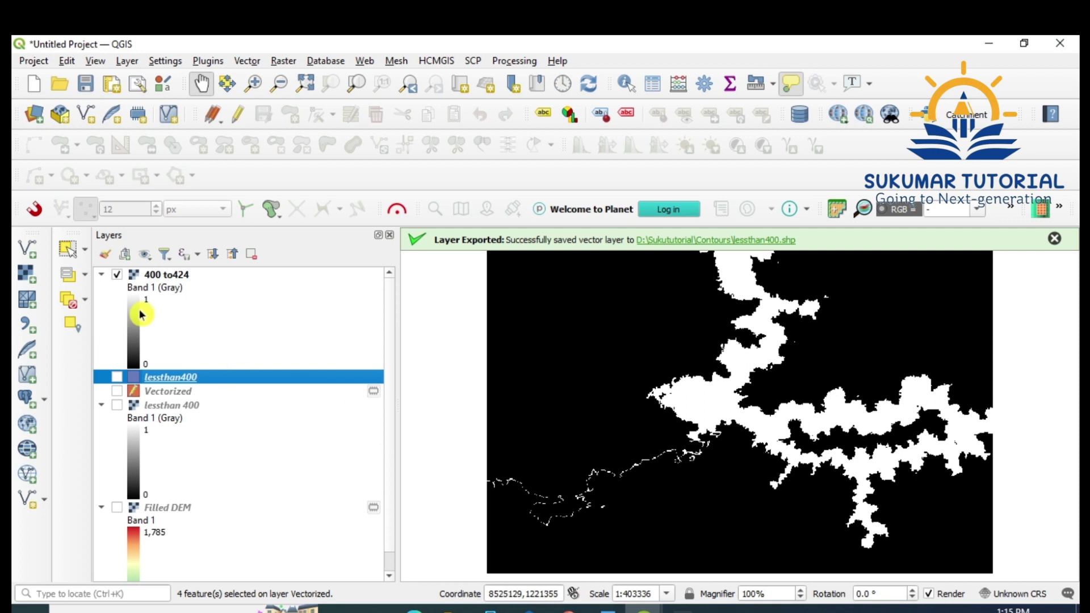
Step: Polygonize the 400 to424 raster's Band 1 into a temporary vector layer with the field DN
click(170, 276)
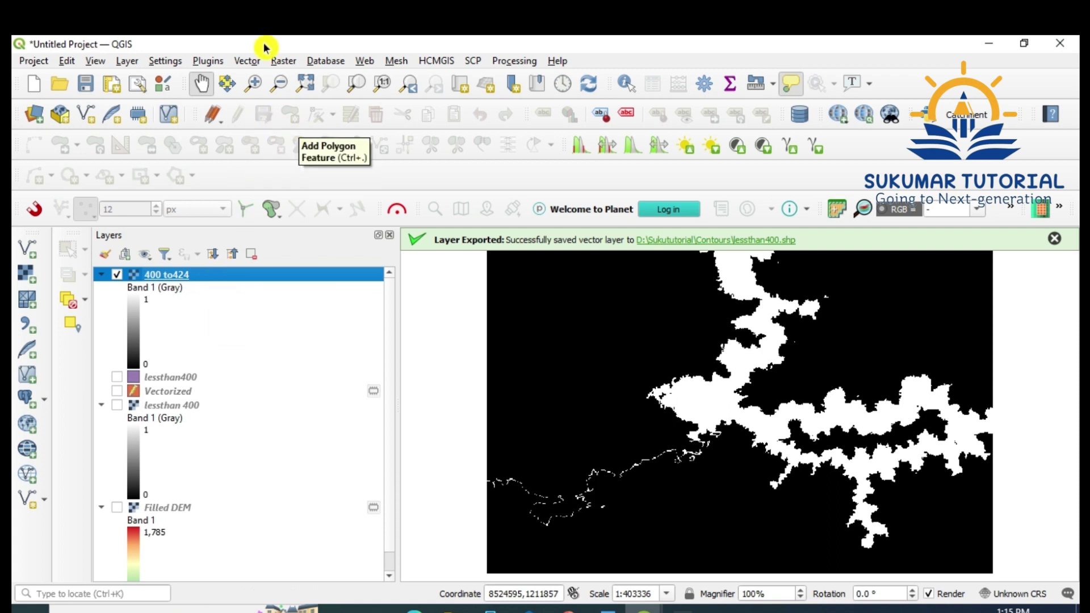
click(287, 62)
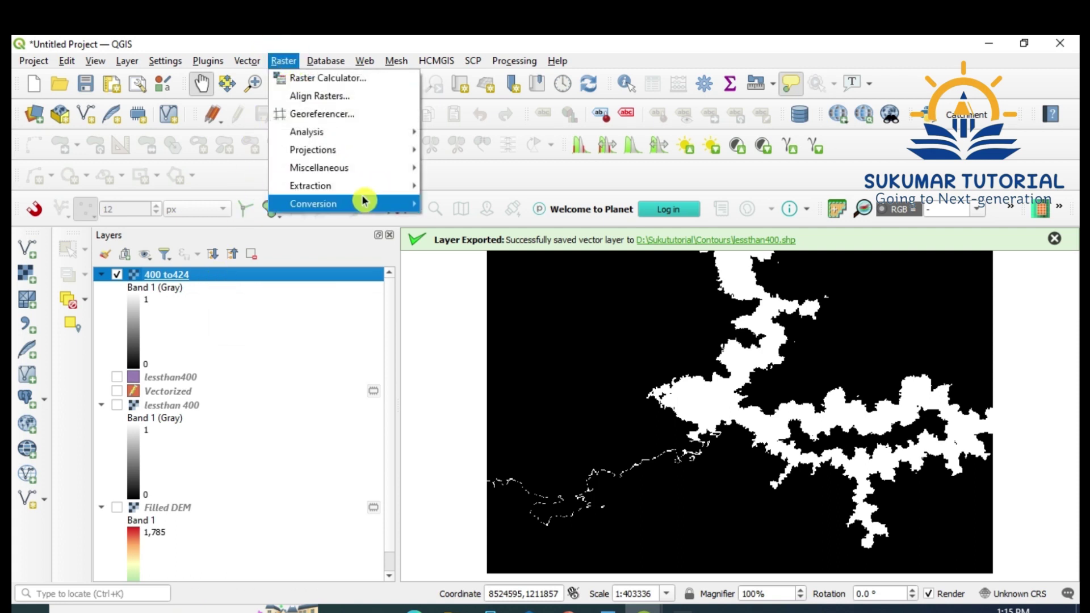
mouse_move(369, 207)
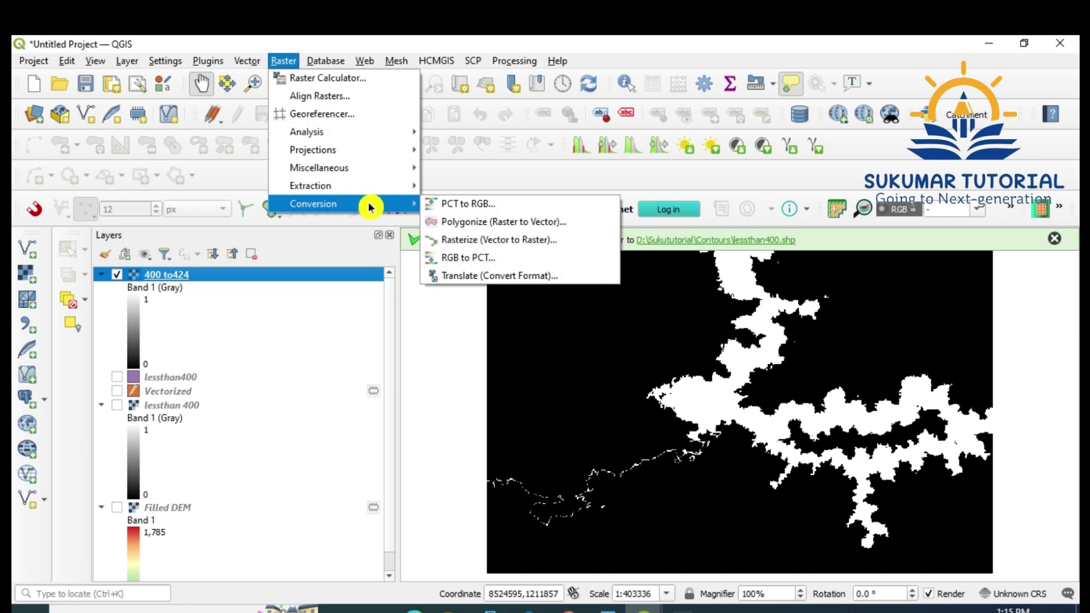
click(476, 229)
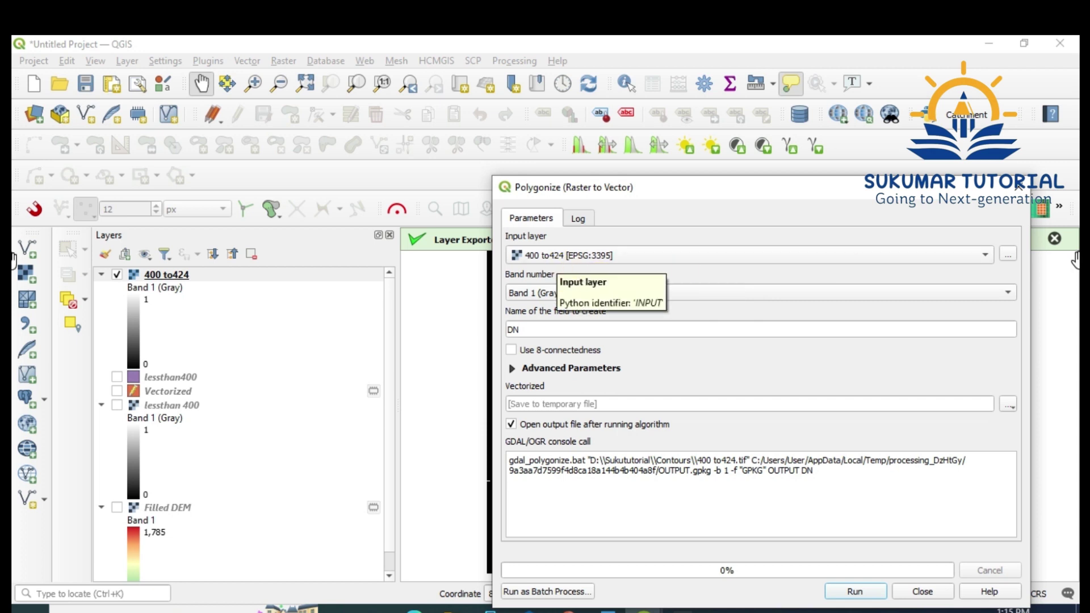
click(981, 257)
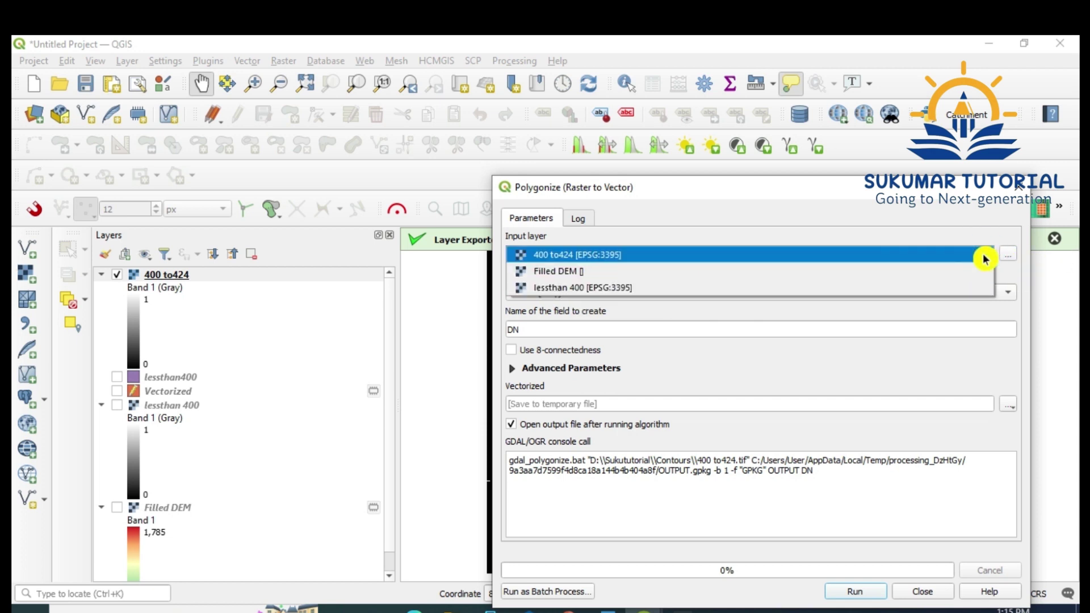
click(625, 259)
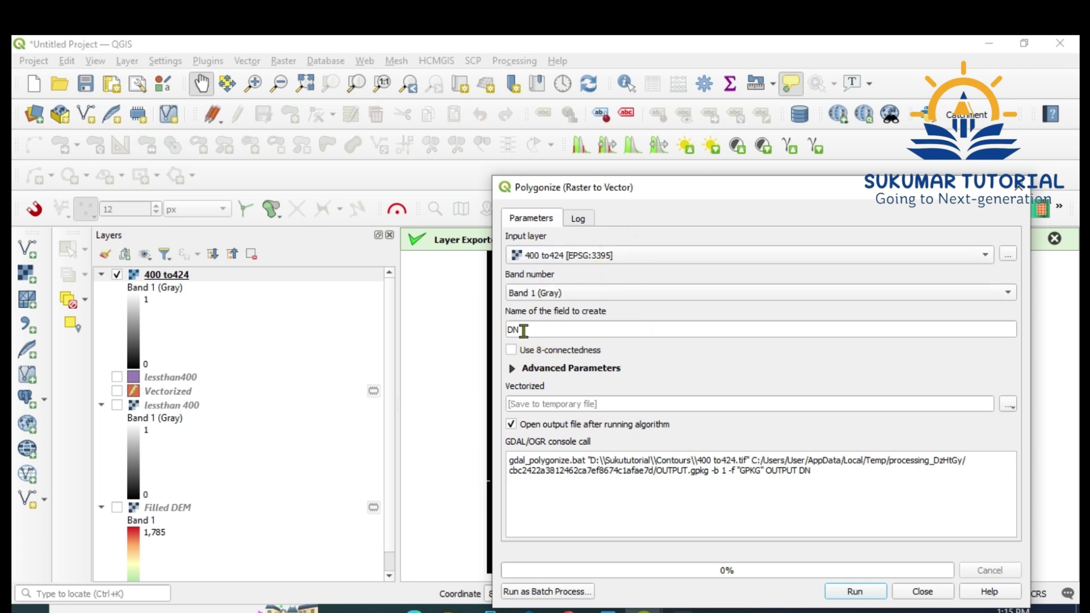
click(856, 591)
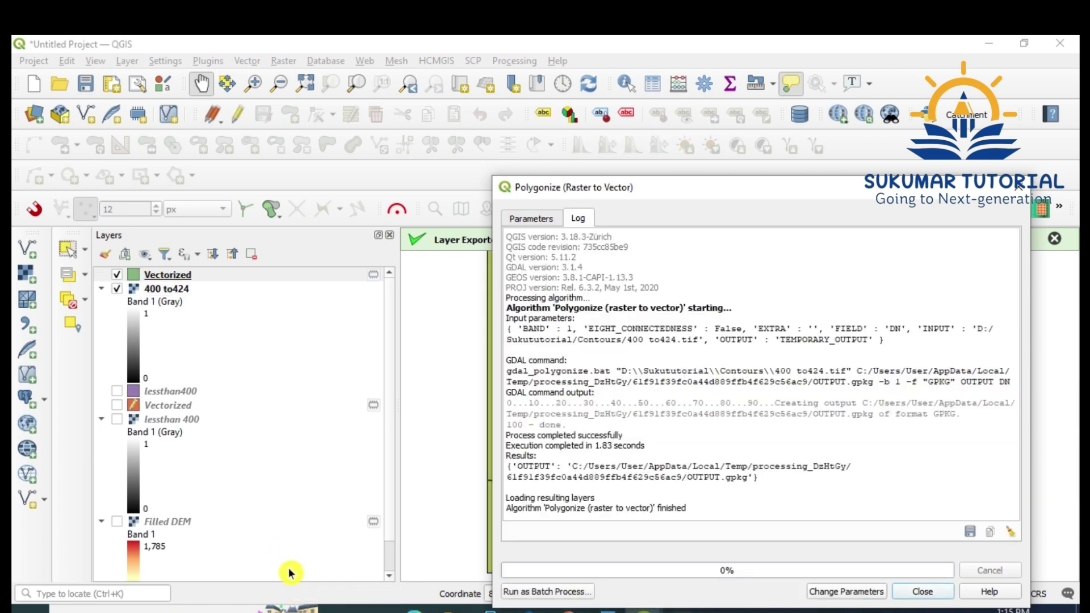
Step: Hide the 400 to424 raster and open the attribute table of the new Vectorized layer above it
click(117, 288)
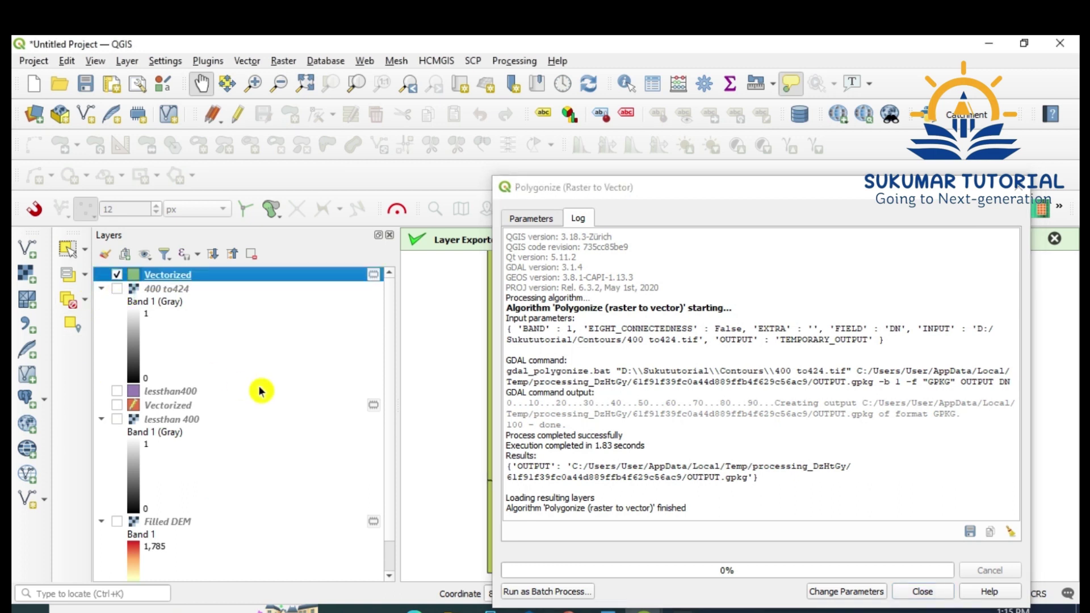
click(1016, 186)
click(218, 277)
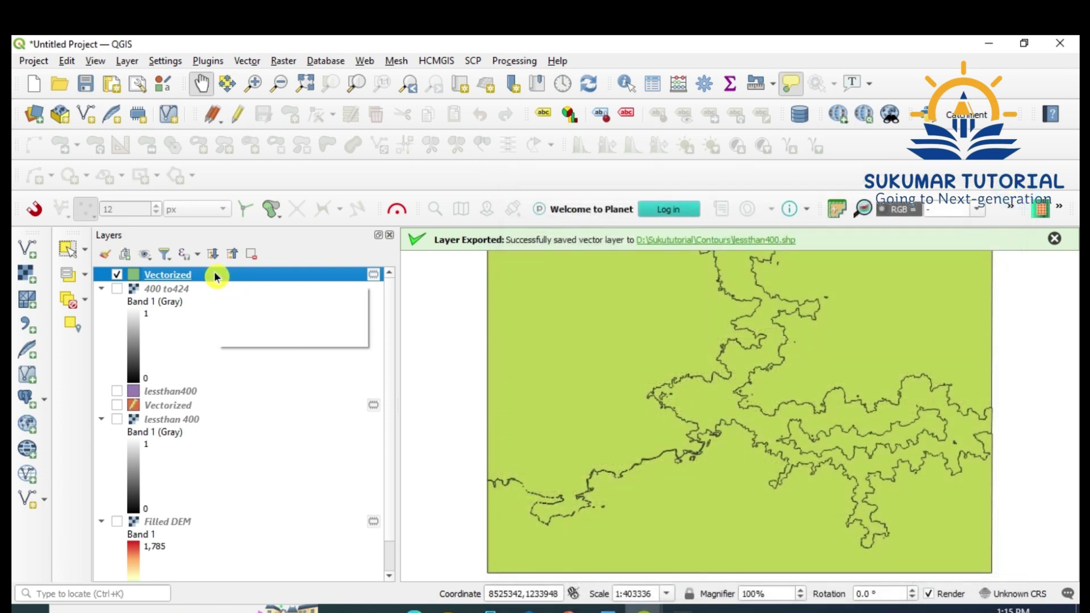
right_click(218, 276)
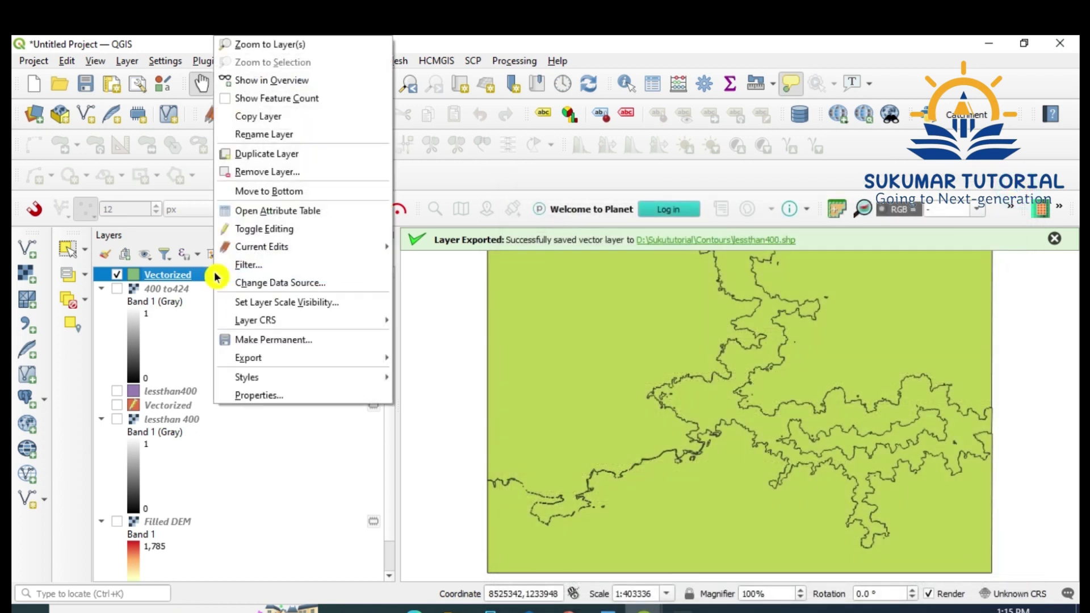
click(267, 212)
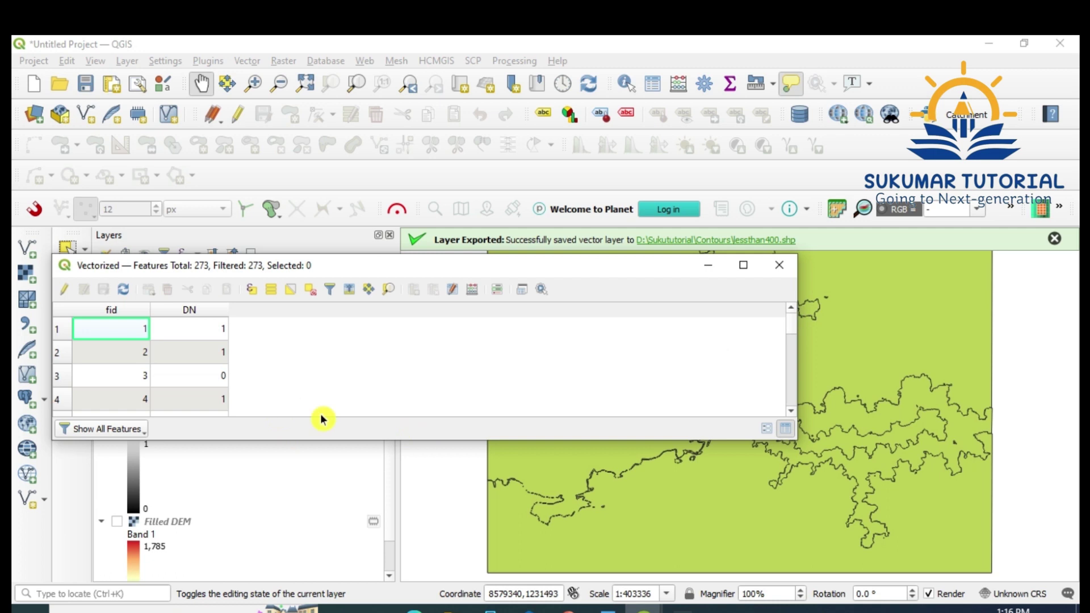
Step: Enable editing on the new Vectorized layer, select its features with the expression "DN" = 1, and clear the windows off the map
click(65, 290)
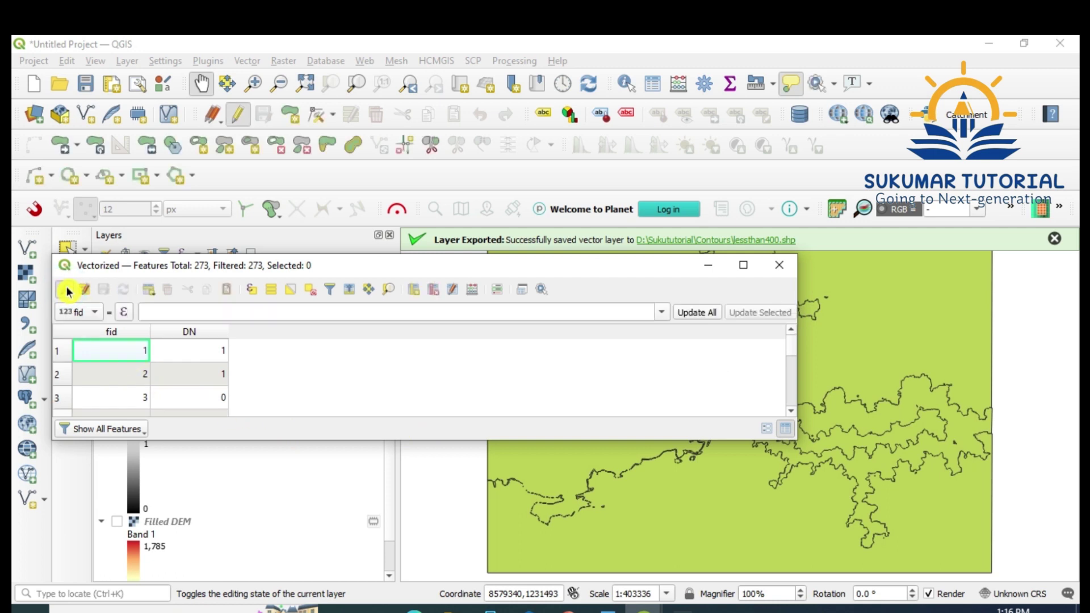
click(251, 291)
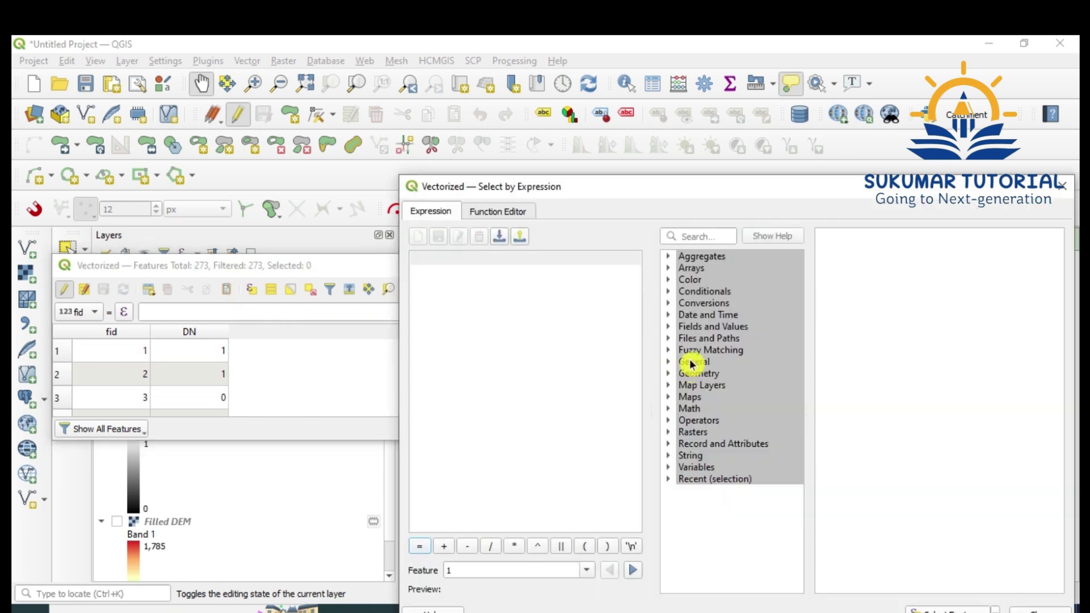
click(669, 327)
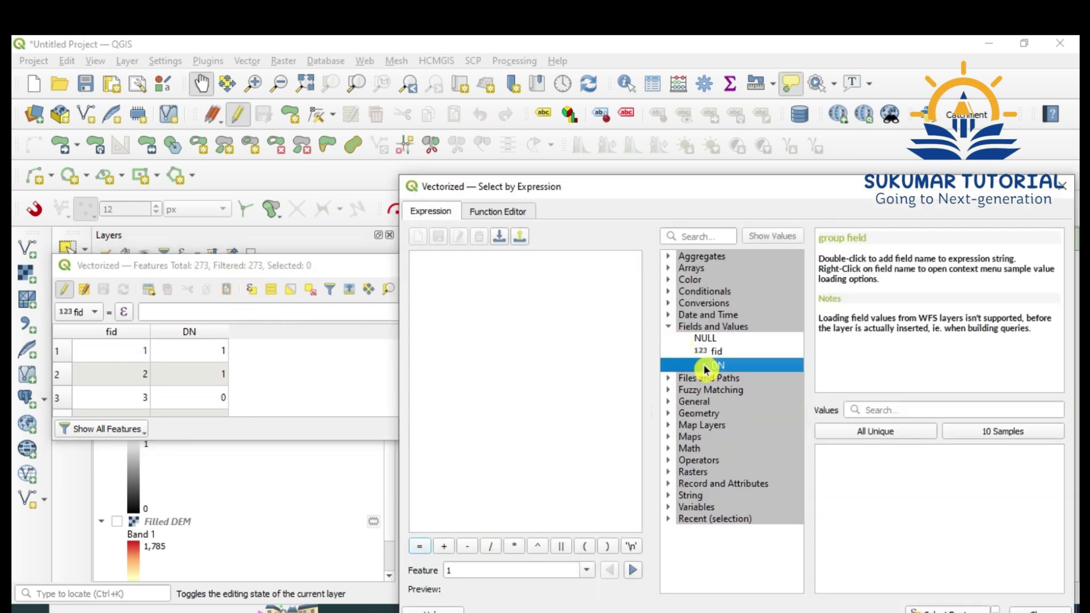
double_click(717, 365)
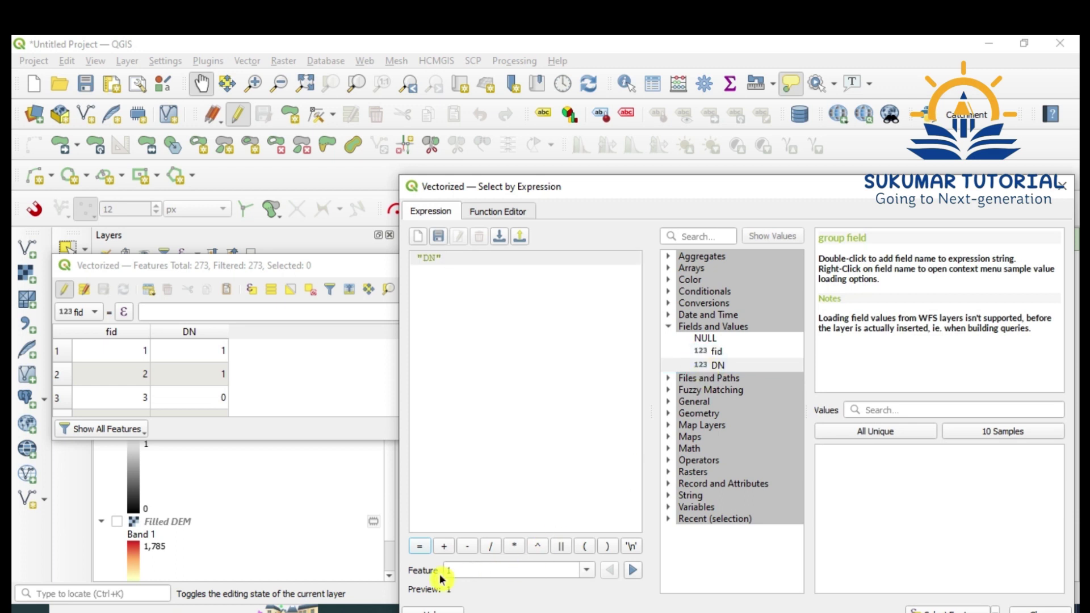
click(418, 548)
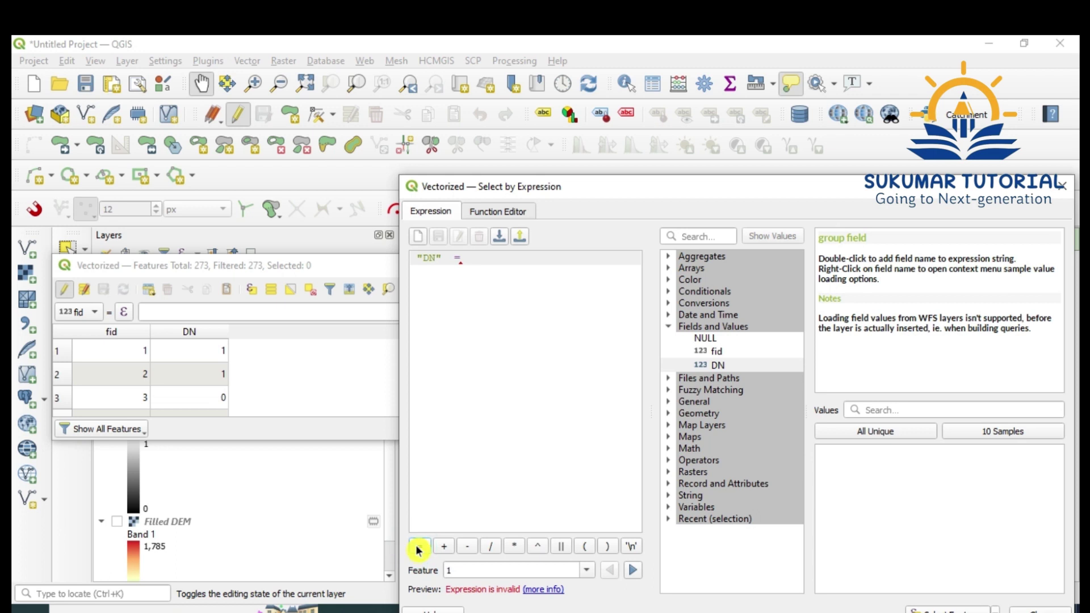
text(1)
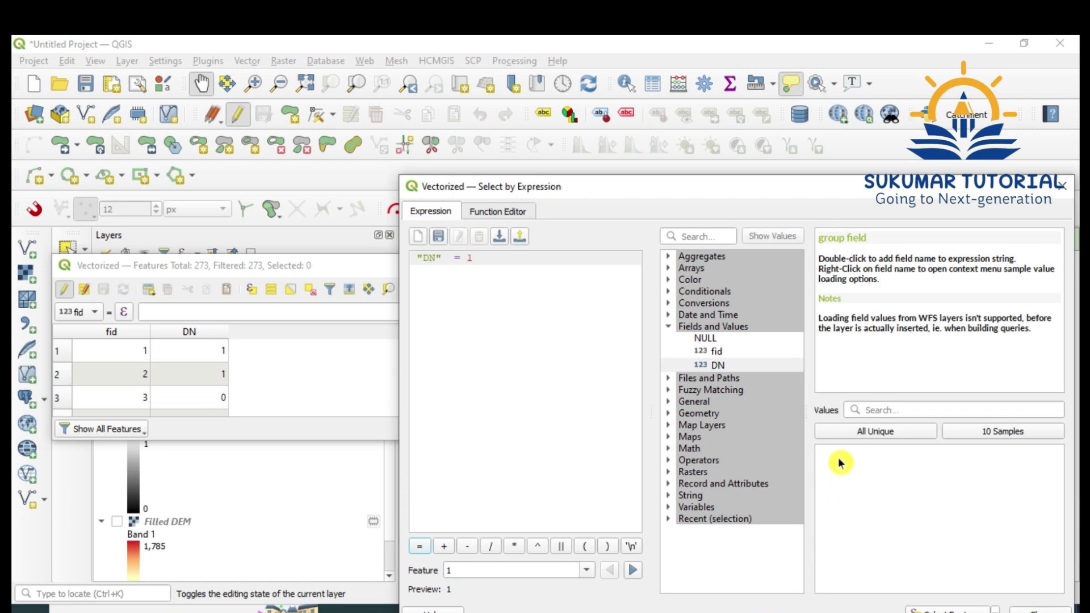
click(947, 611)
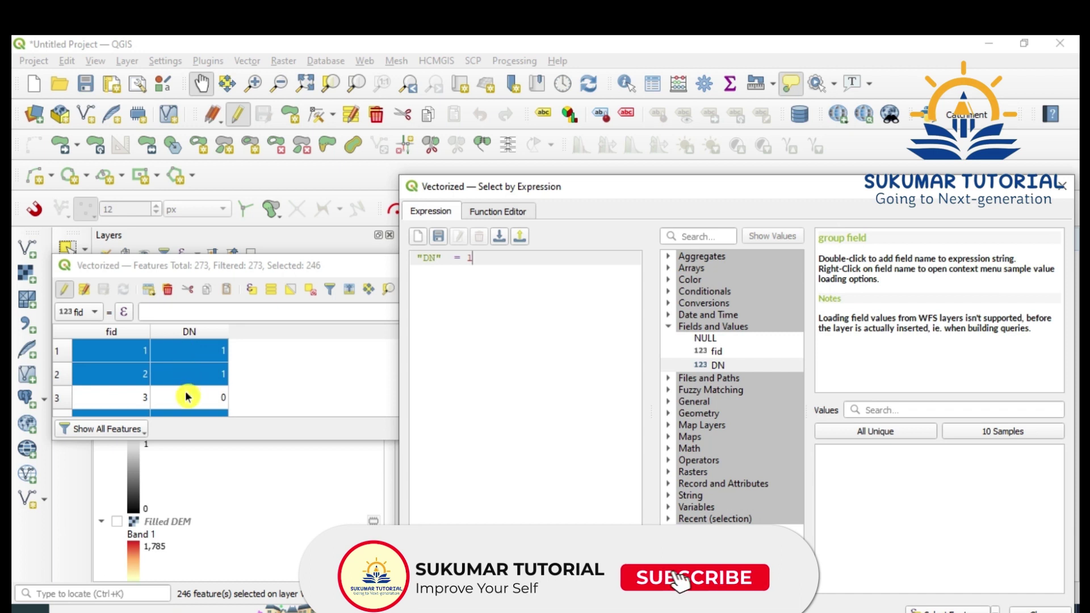
click(1063, 196)
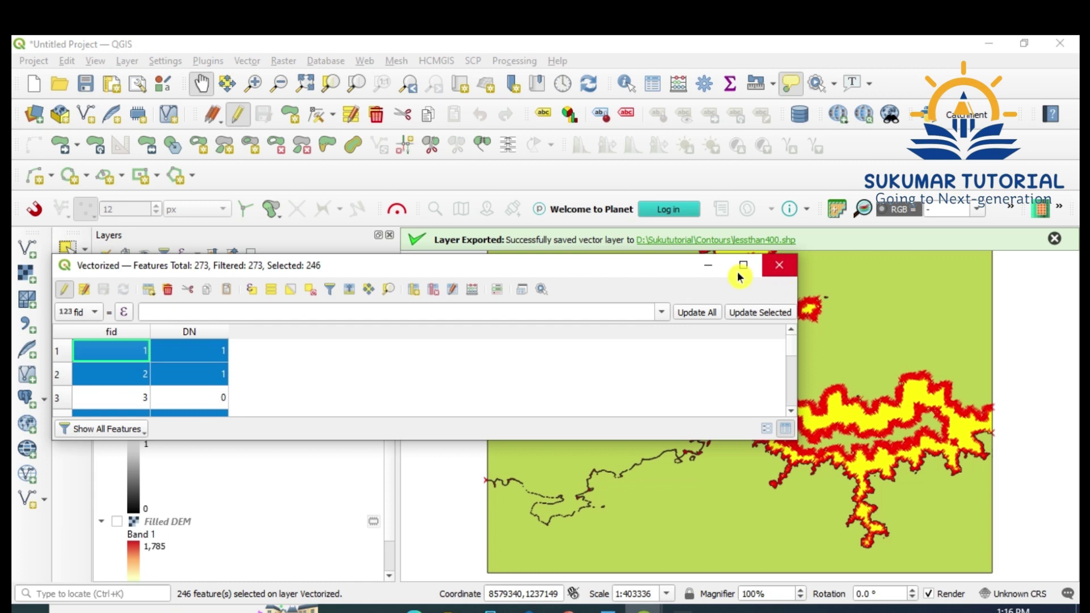
click(708, 265)
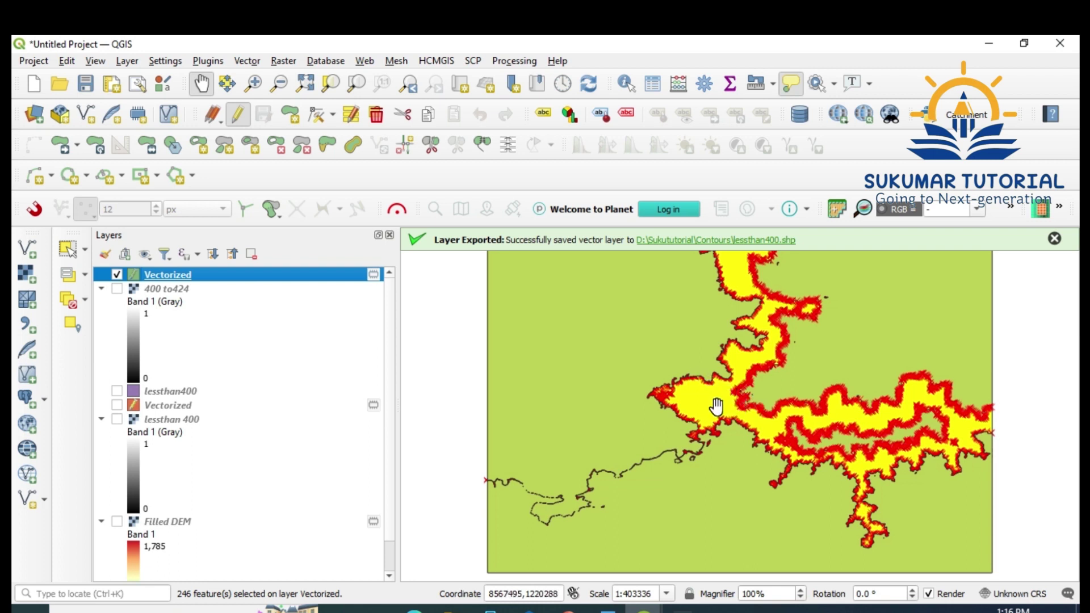
Step: Export the selected features of the top Vectorized layer as the ESRI Shapefile 400to425 in the Contours folder and add it to the map
click(255, 279)
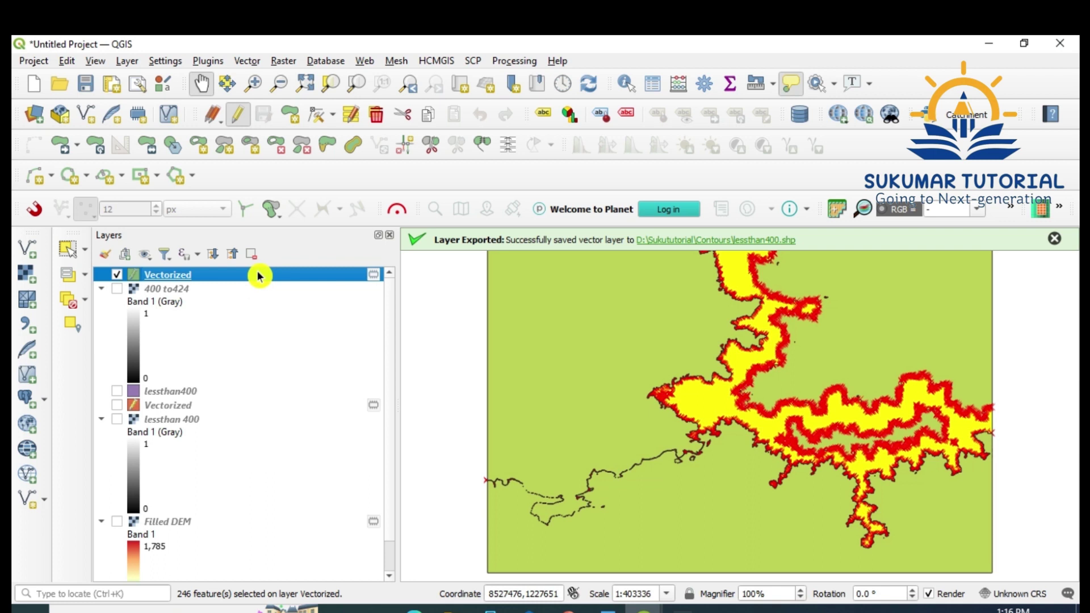
right_click(256, 277)
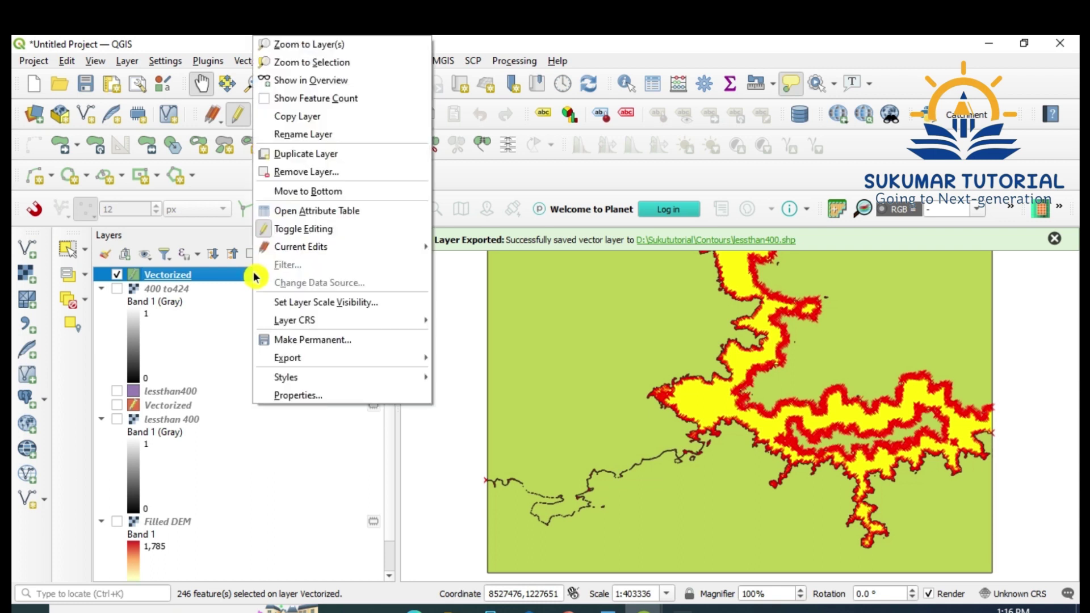
mouse_move(312, 358)
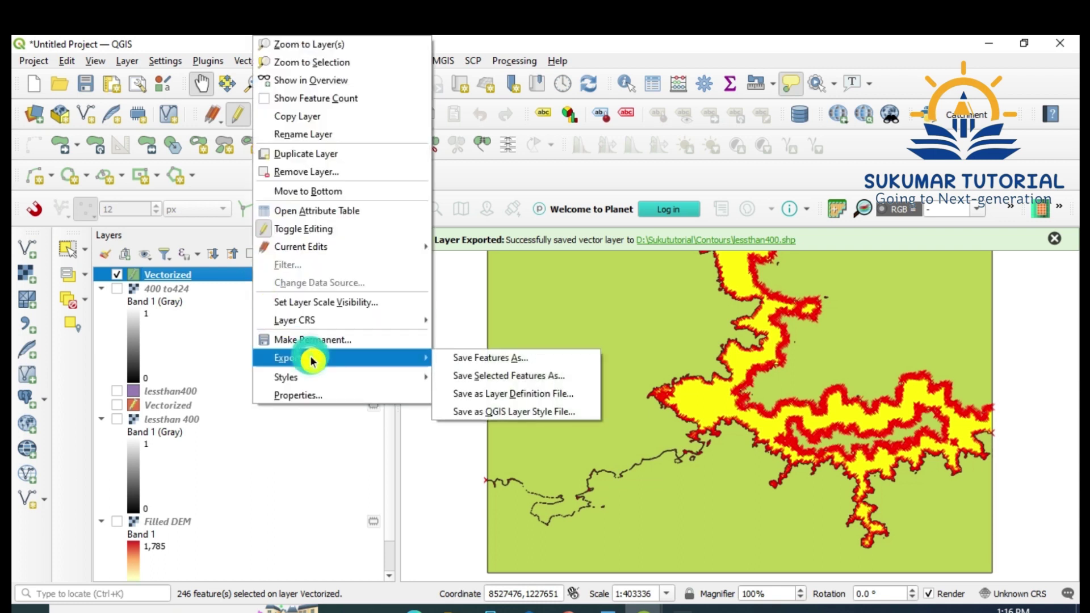
click(472, 376)
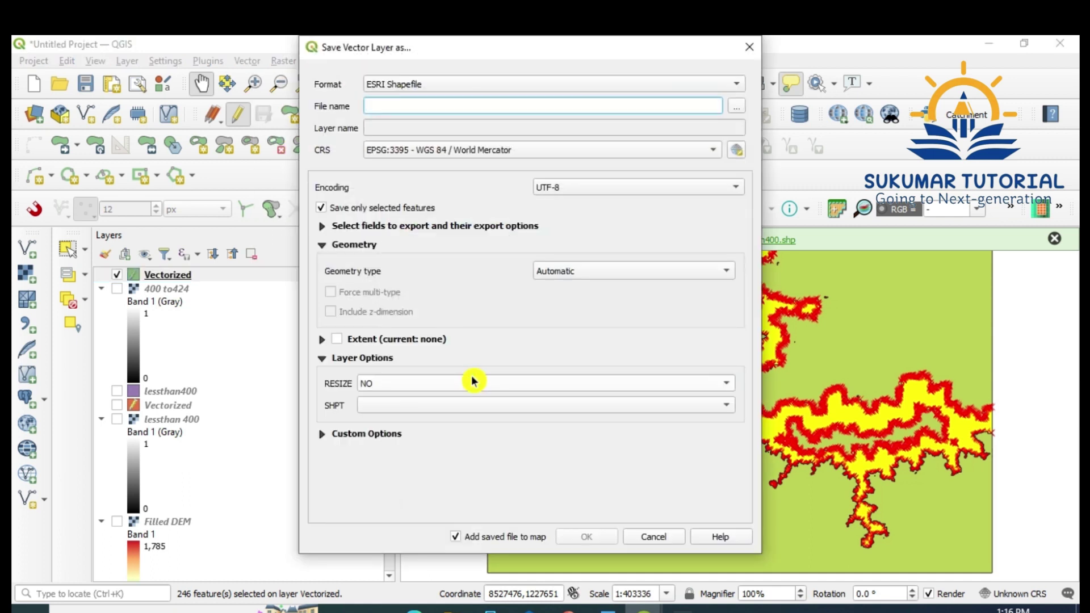
click(737, 106)
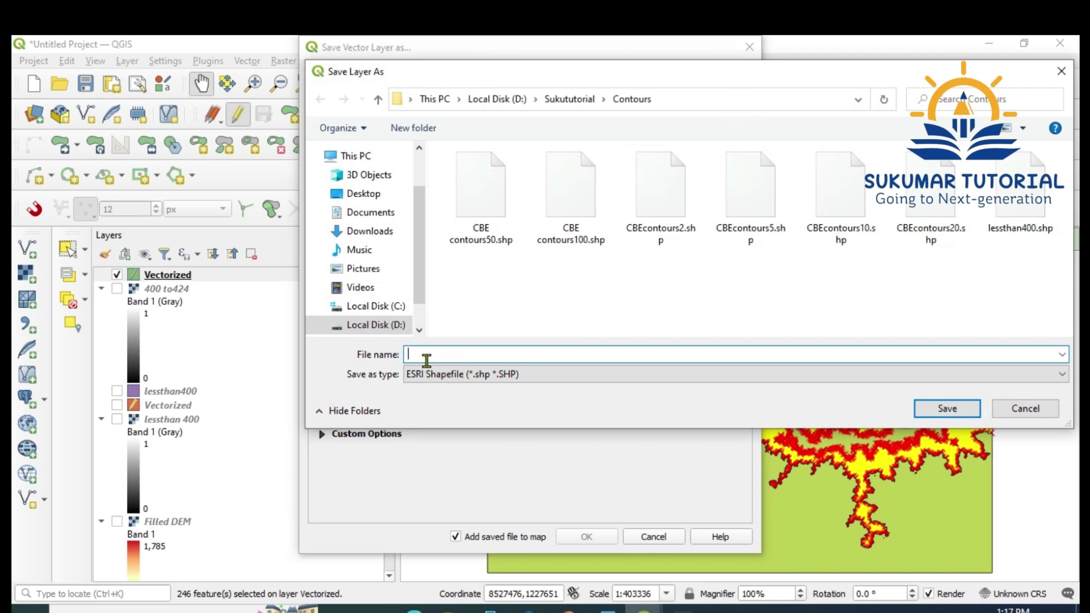
text(400)
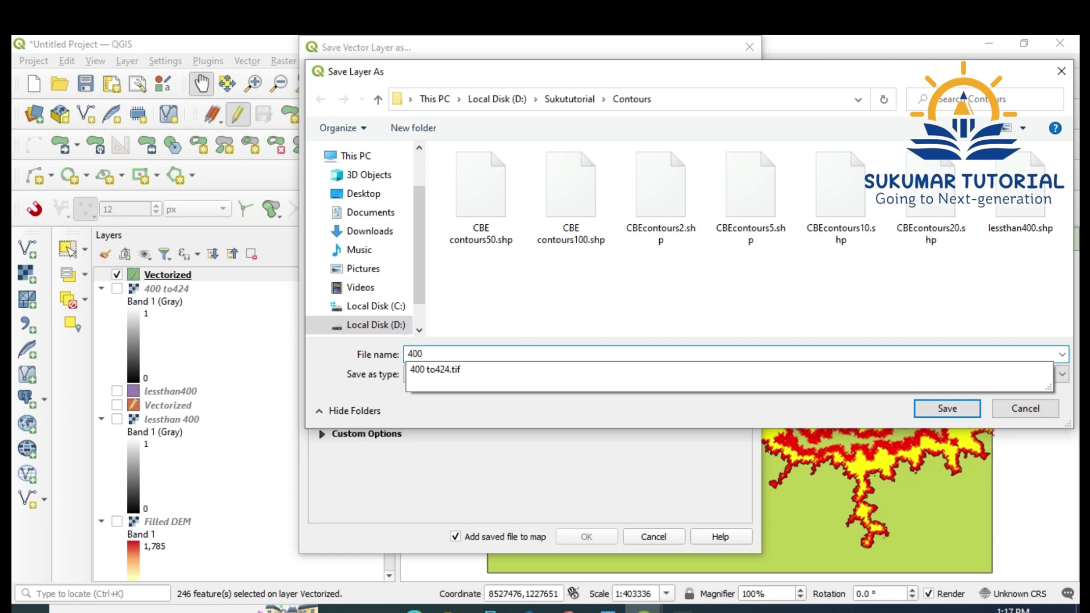
click(427, 357)
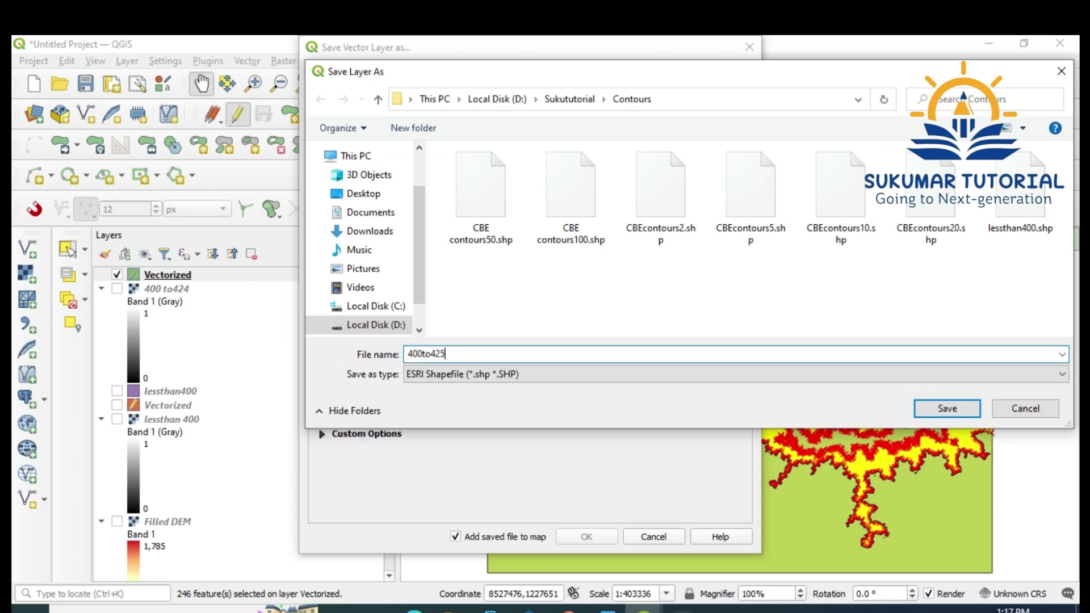
click(945, 409)
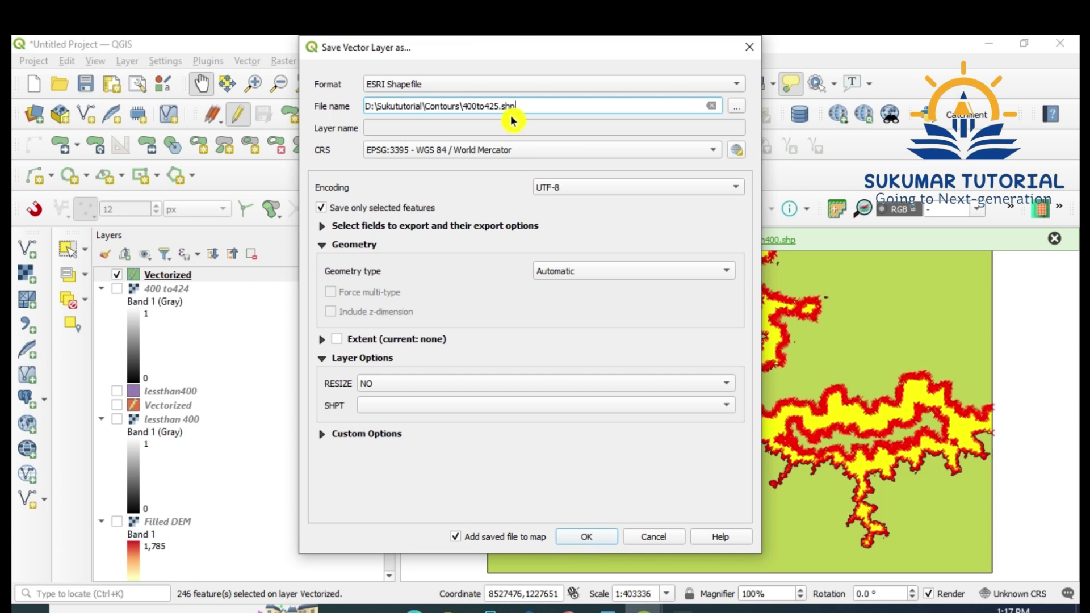
click(587, 537)
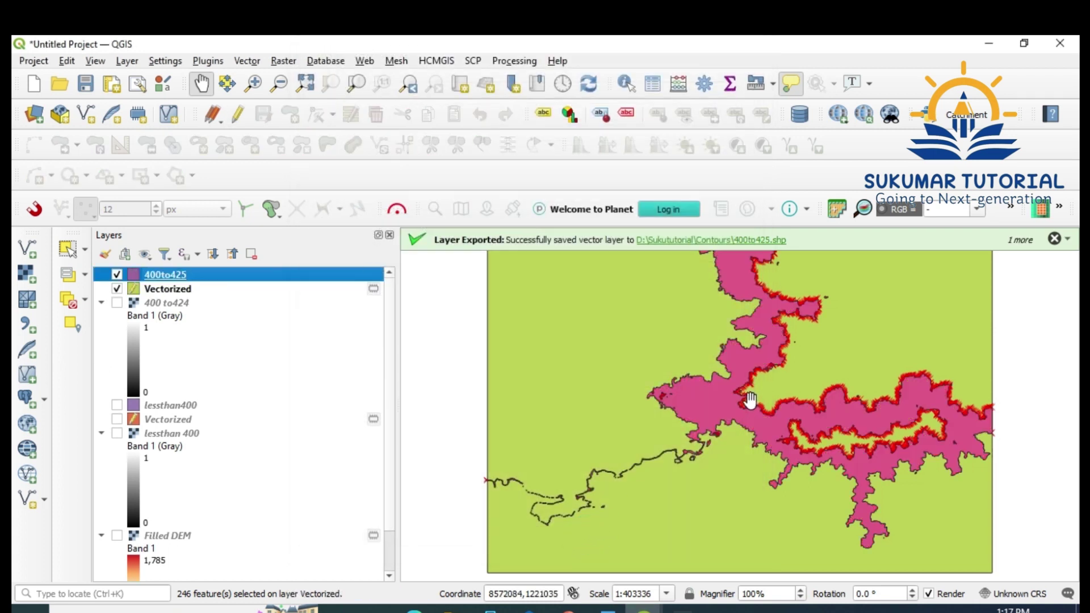
Step: Hide the top Vectorized layer and the 400to425 layer, and show the Filled DEM raster
click(117, 290)
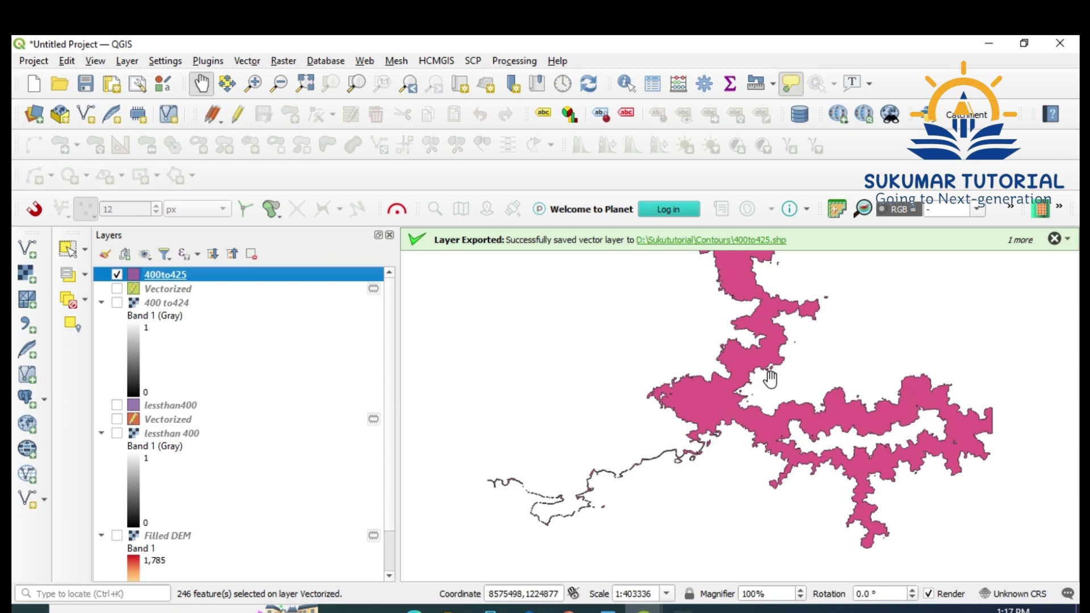
mouse_move(701, 401)
click(118, 276)
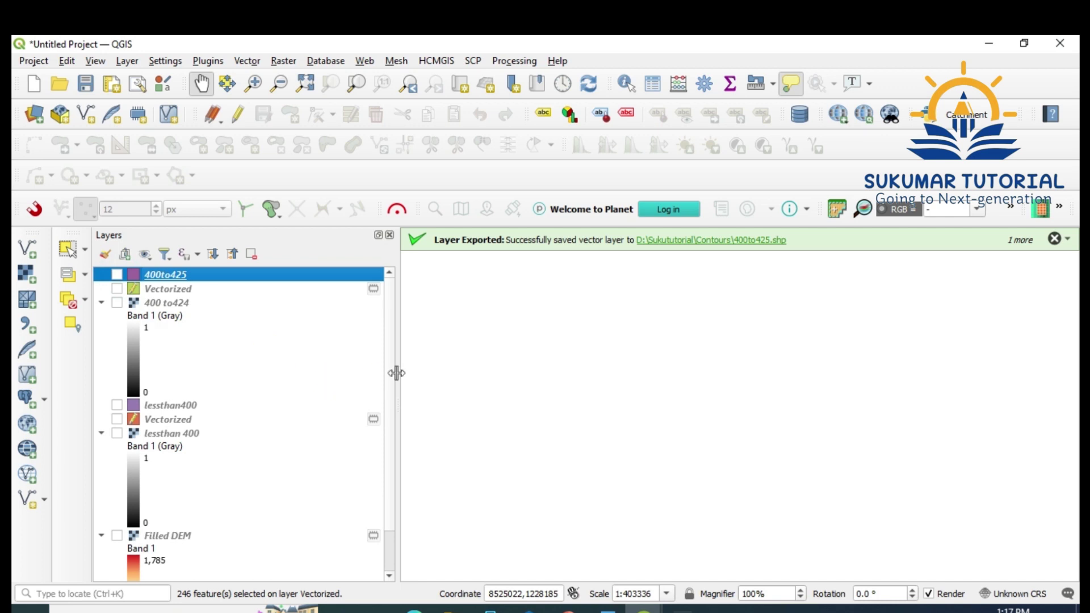
scroll(331, 474, down, 1)
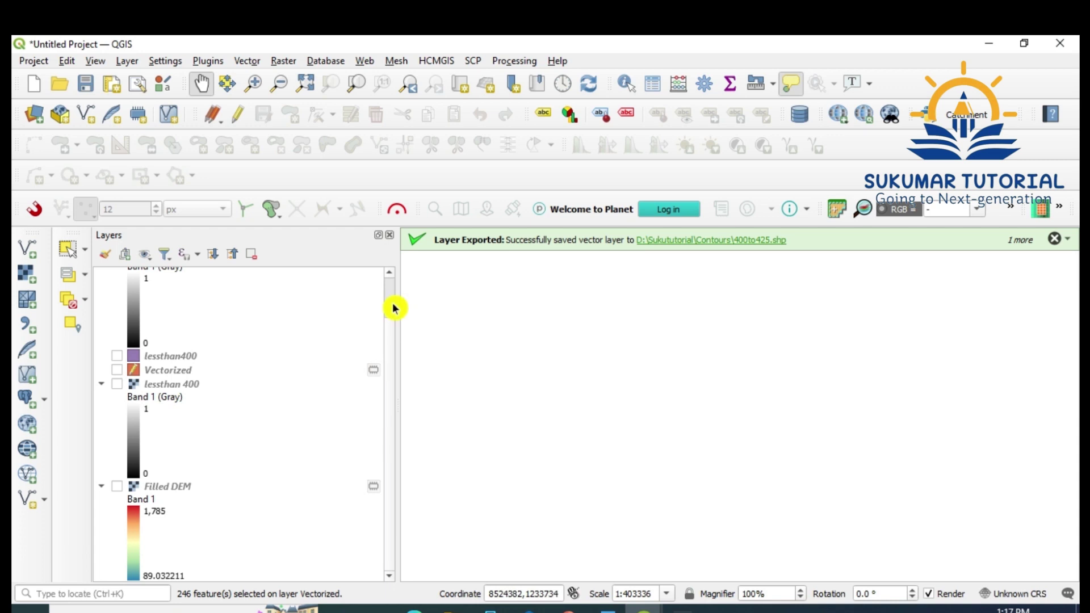
scroll(392, 315, up, 1)
scroll(318, 520, down, 1)
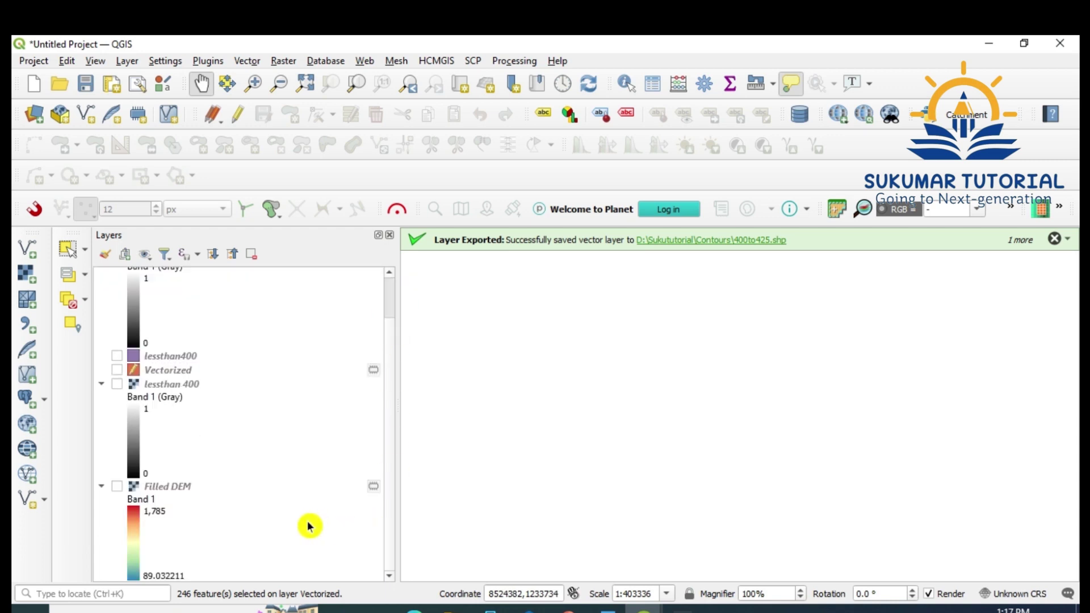
click(117, 485)
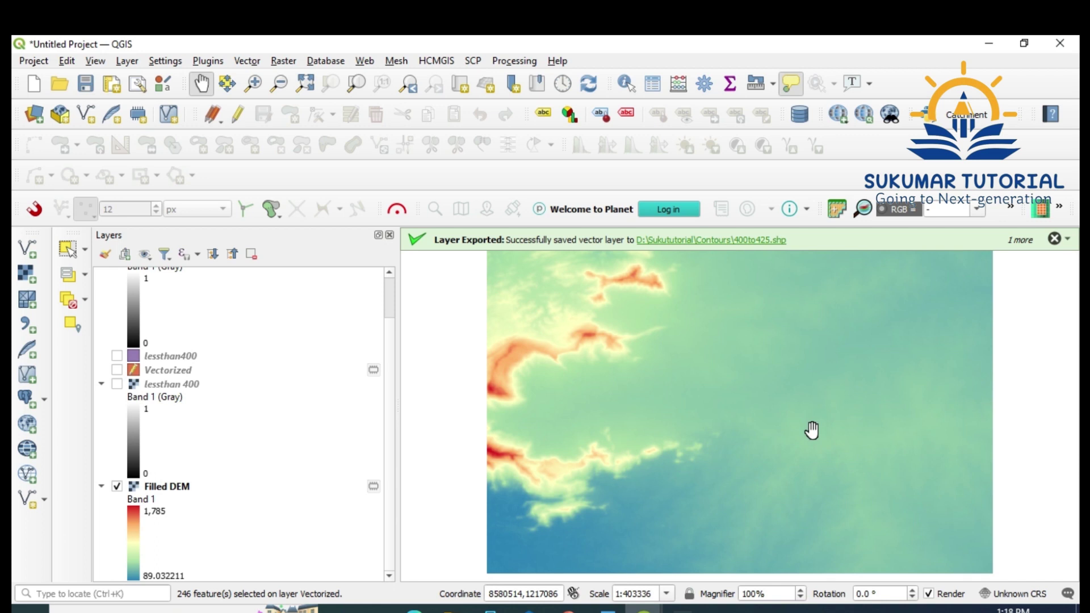
Step: Generate a temporary Hillshade raster from Band 1 of the Filled DEM with the default light settings, and dismiss the latest export notification
click(287, 63)
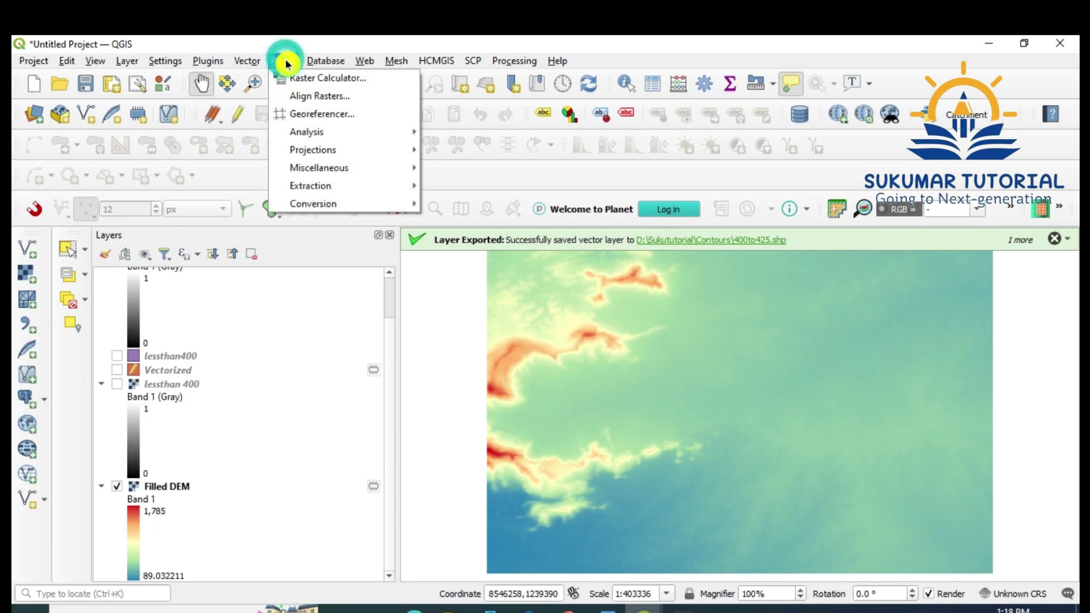
mouse_move(317, 134)
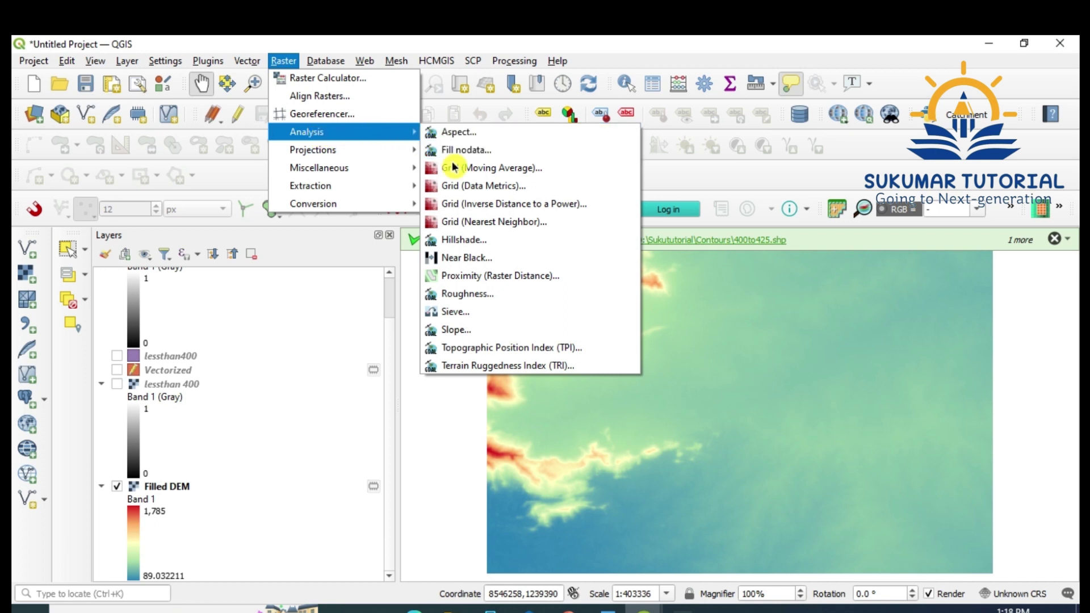
click(476, 244)
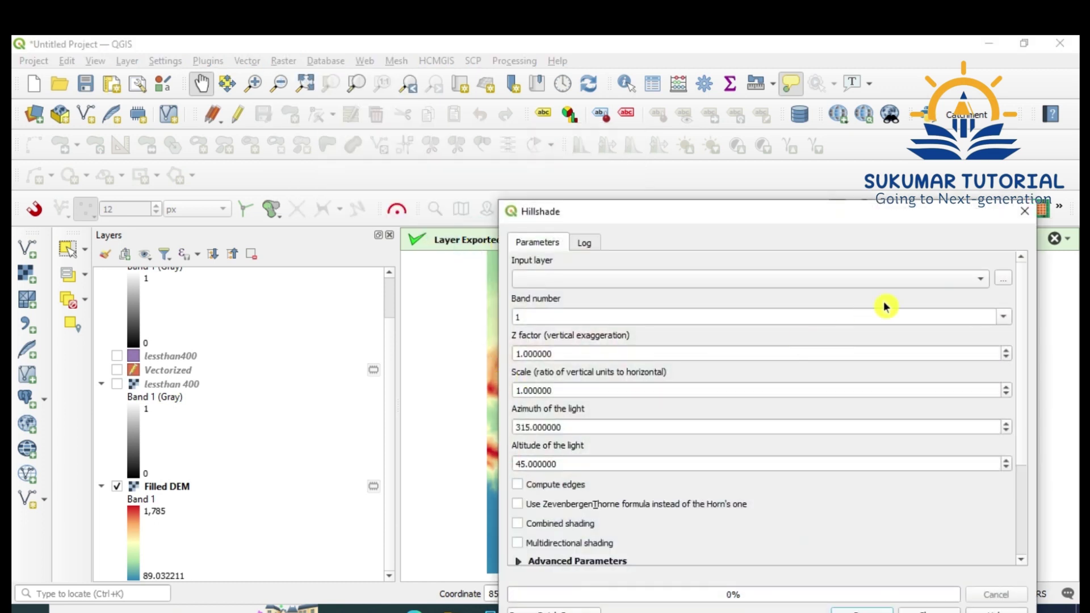
click(983, 280)
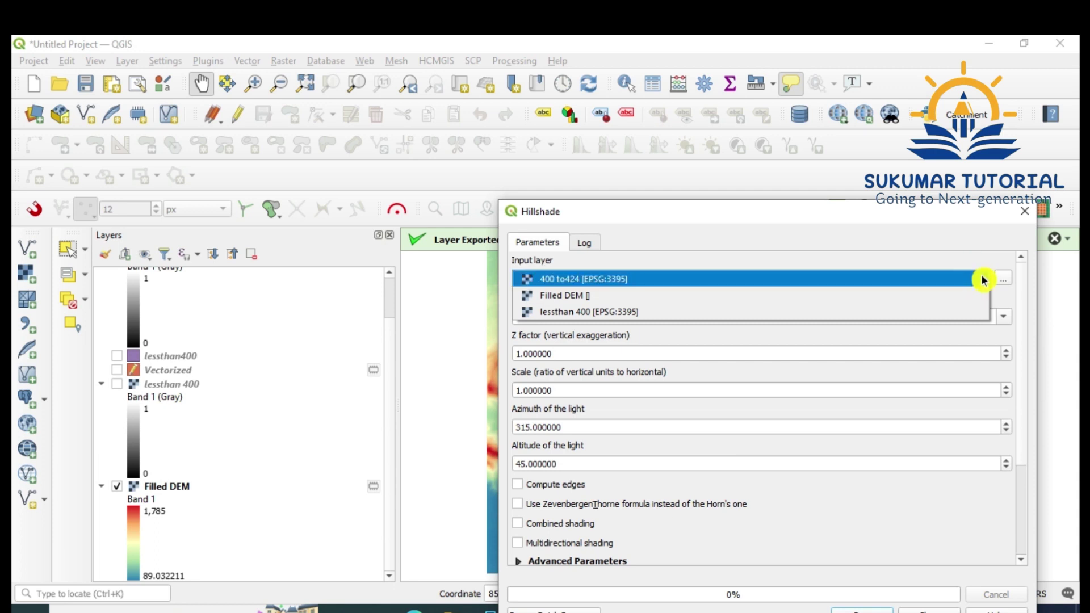
click(602, 298)
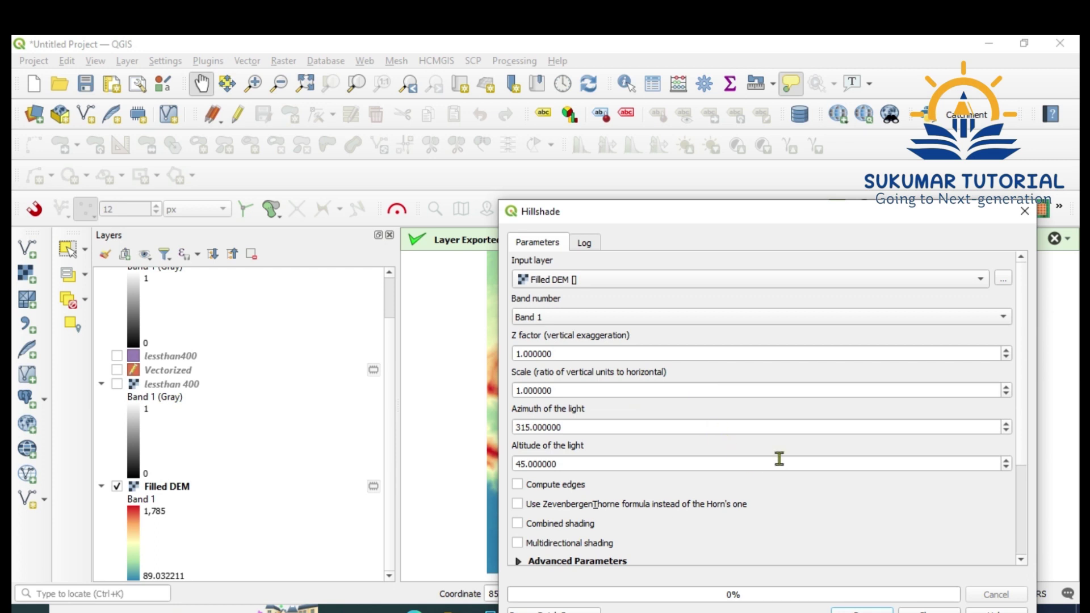
drag(797, 215, 775, 138)
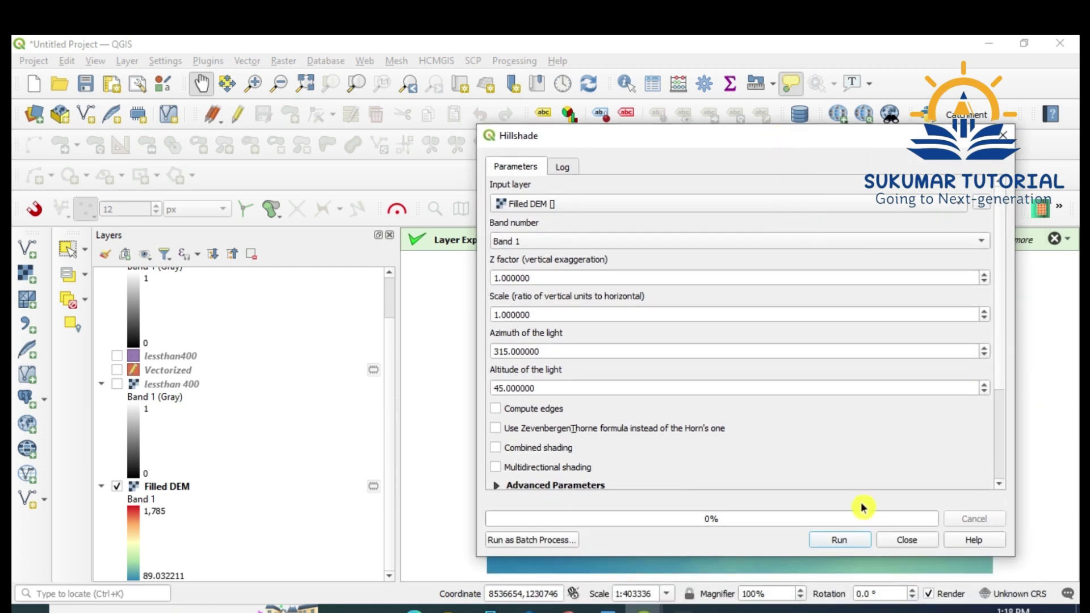
click(840, 540)
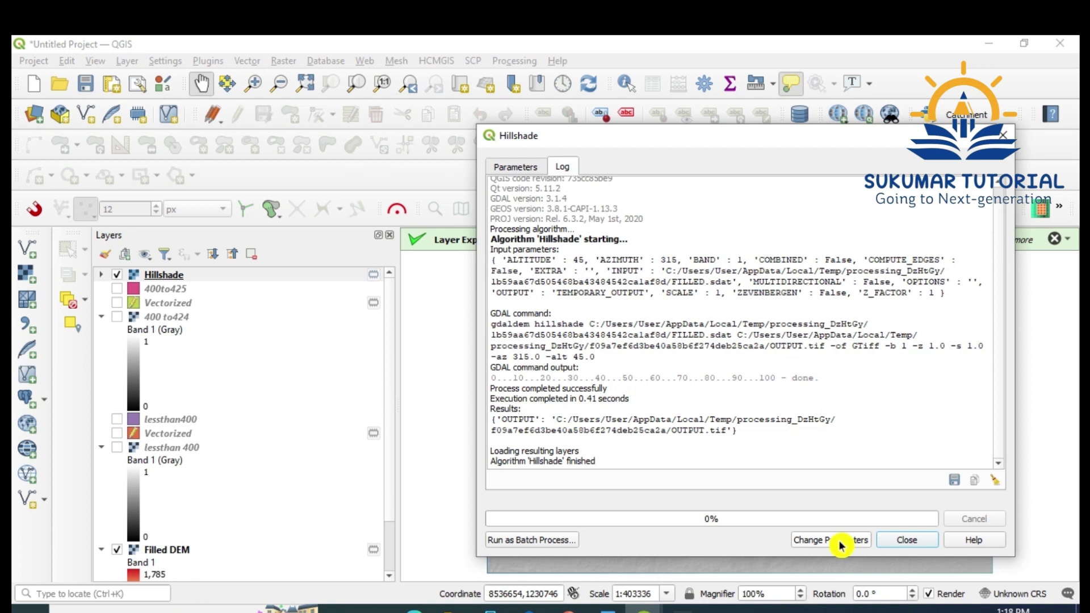
click(905, 542)
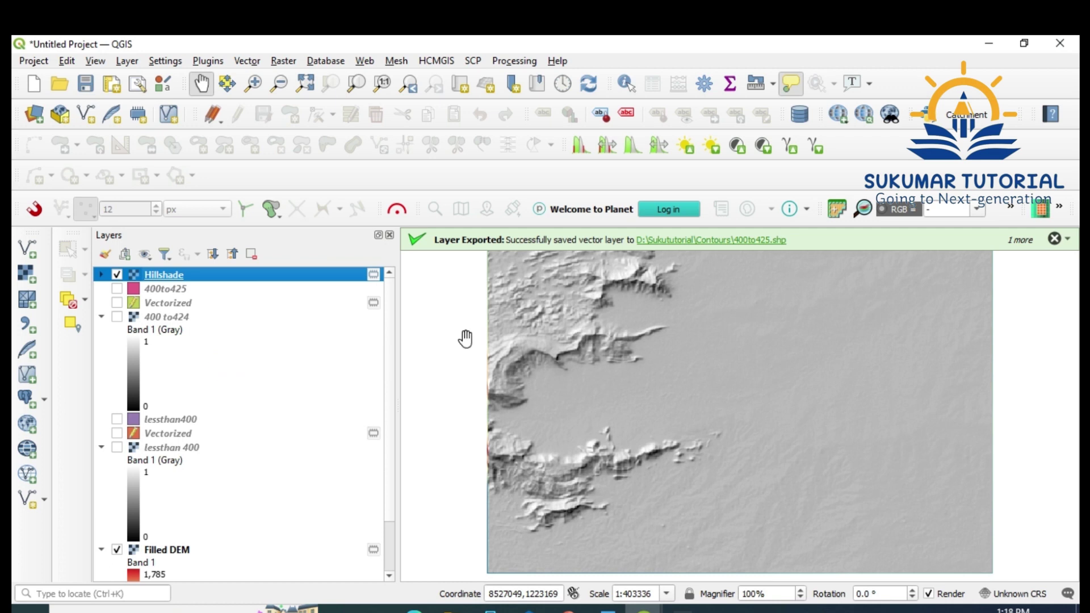
click(1054, 241)
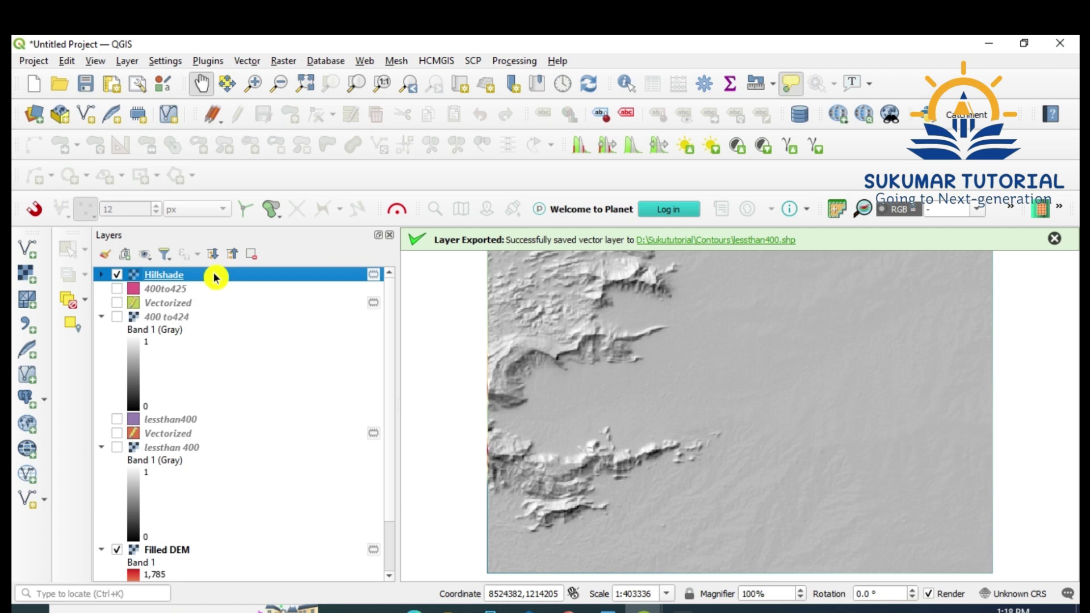
Step: Collapse all layer legends and reorder the layers so that Filled DEM is first, directly above Hillshade
drag(214, 277, 210, 585)
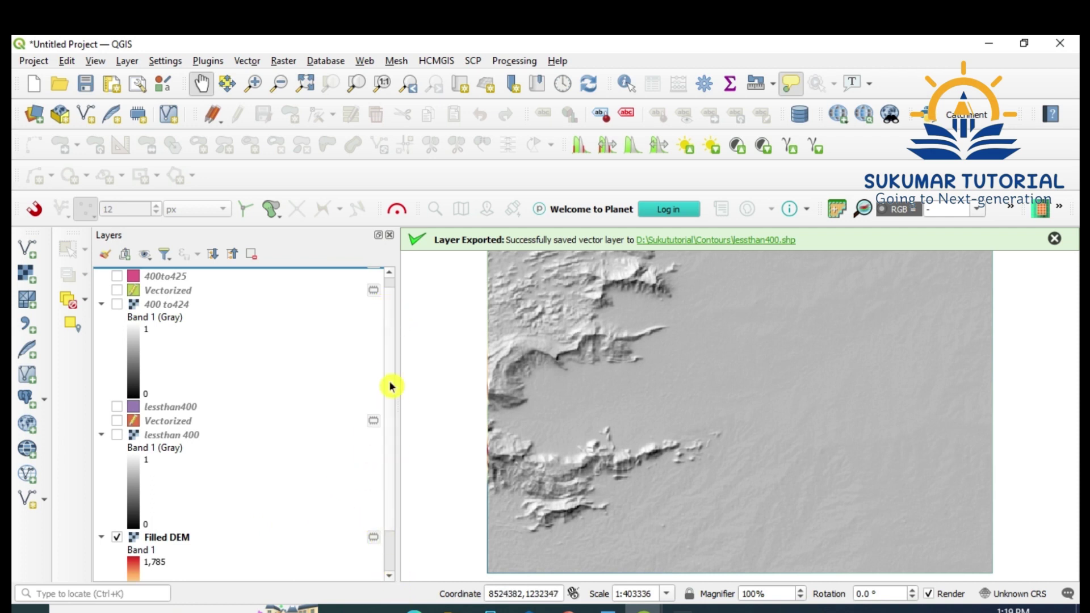
click(390, 273)
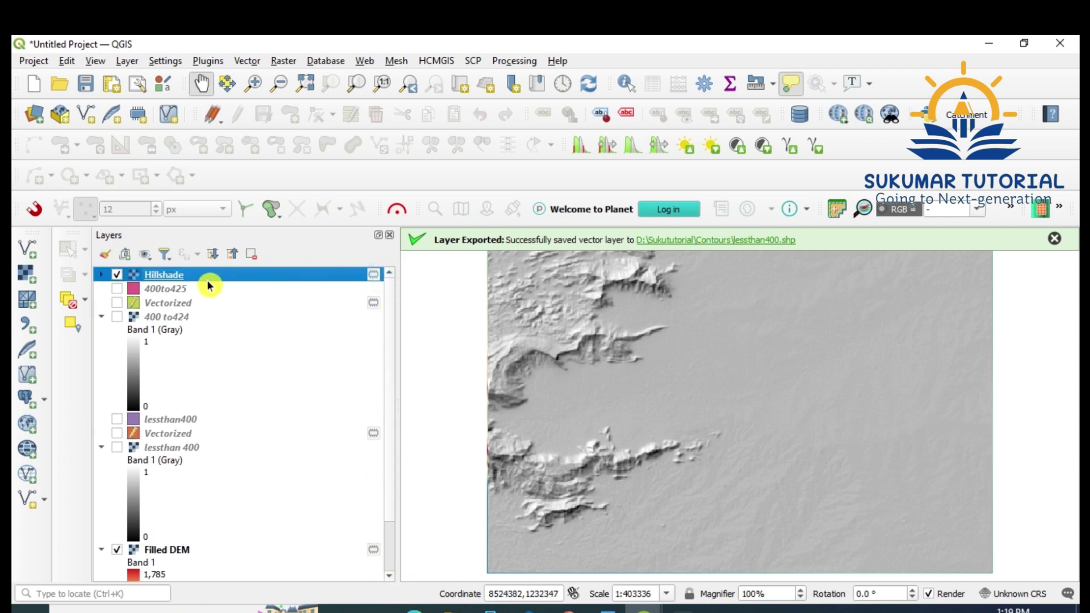
click(178, 550)
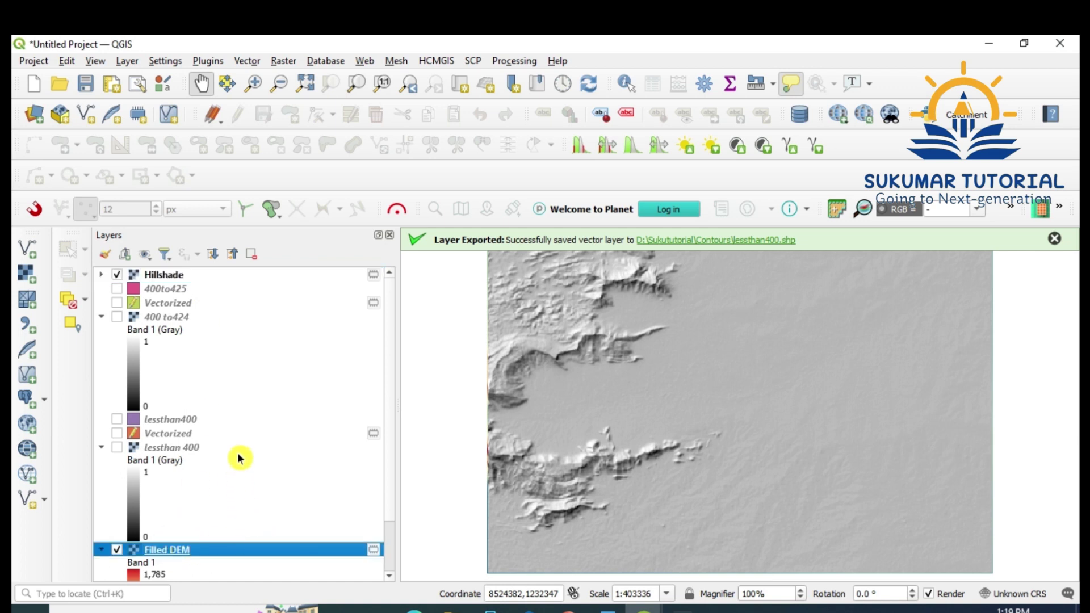
click(233, 255)
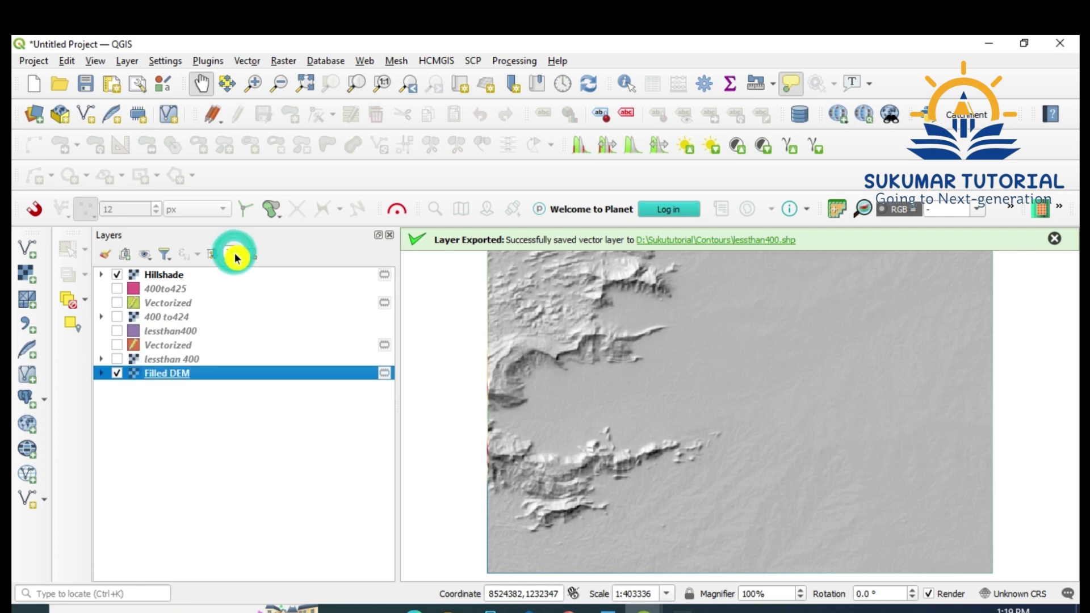
drag(208, 377, 212, 278)
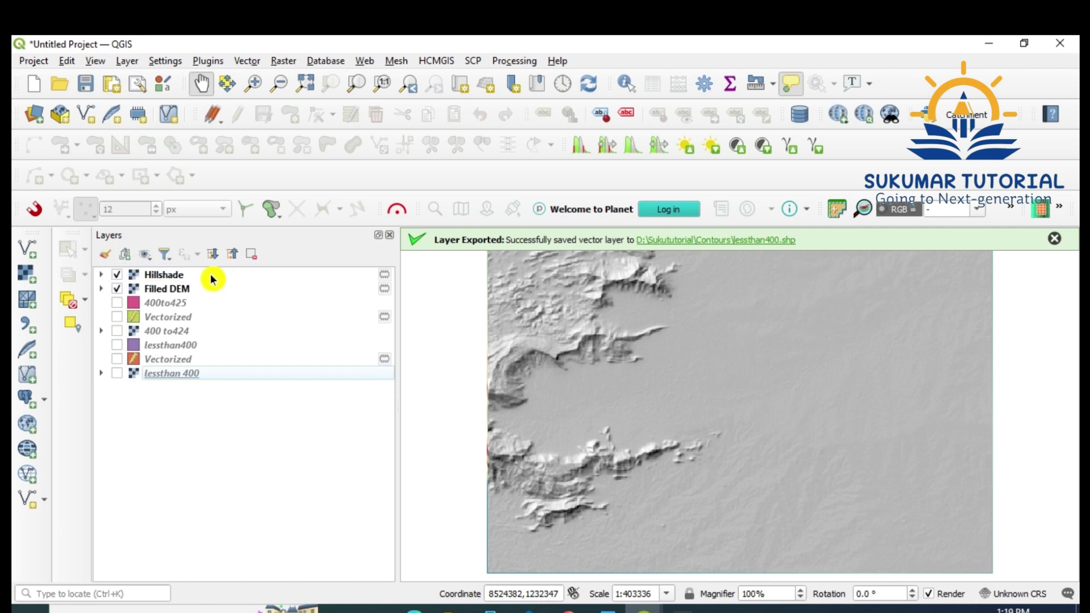
mouse_move(170, 278)
mouse_down()
mouse_move(176, 302)
mouse_move(167, 302)
mouse_up()
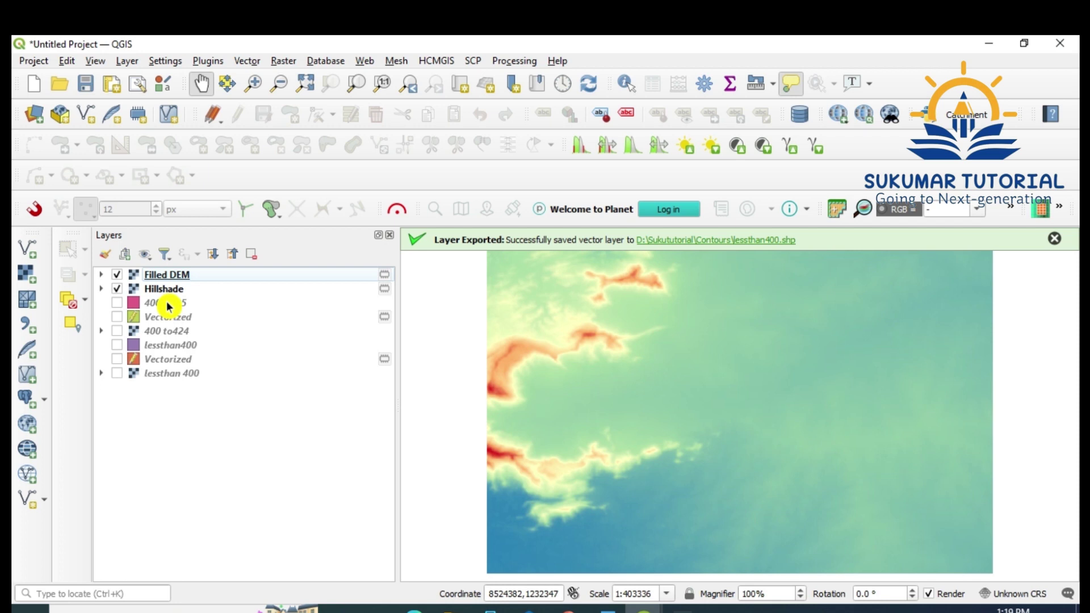
Step: Set the Filled DEM layer's global opacity to 25.6 % and apply it over the hillshade
right_click(187, 276)
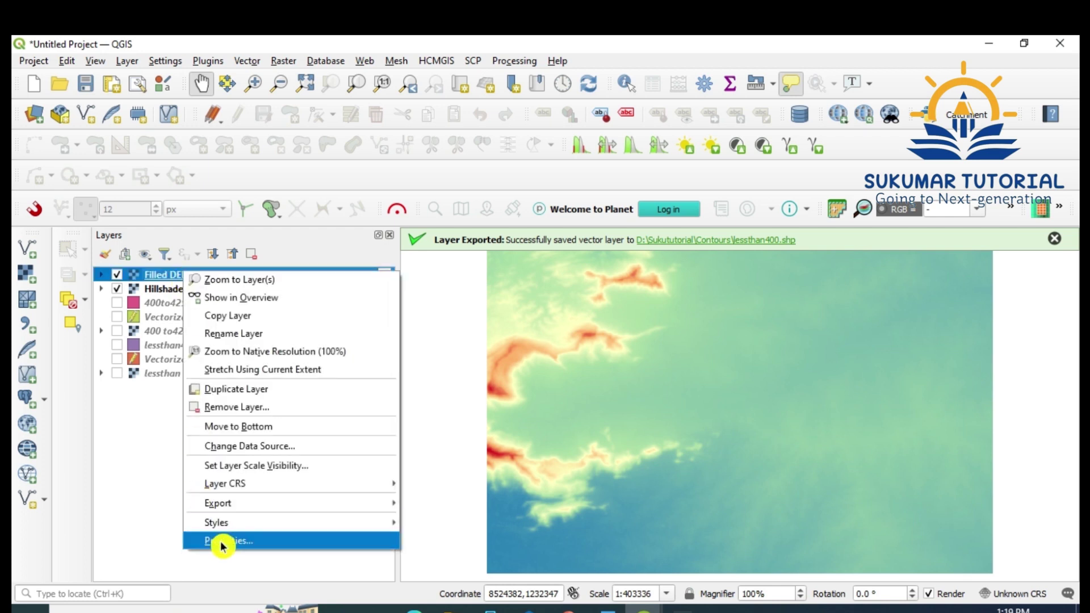
click(223, 542)
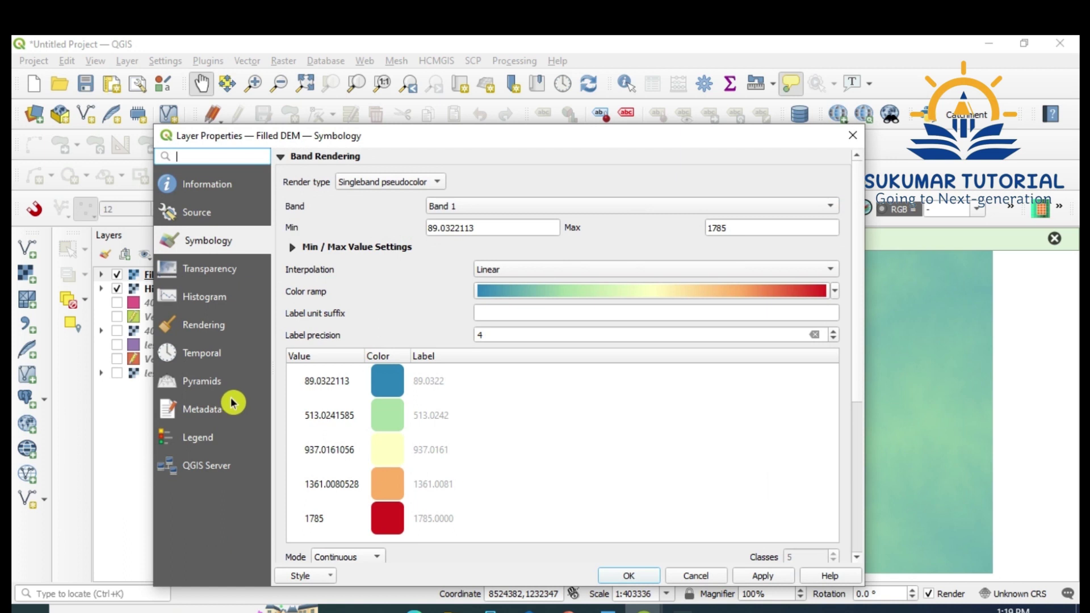
click(227, 275)
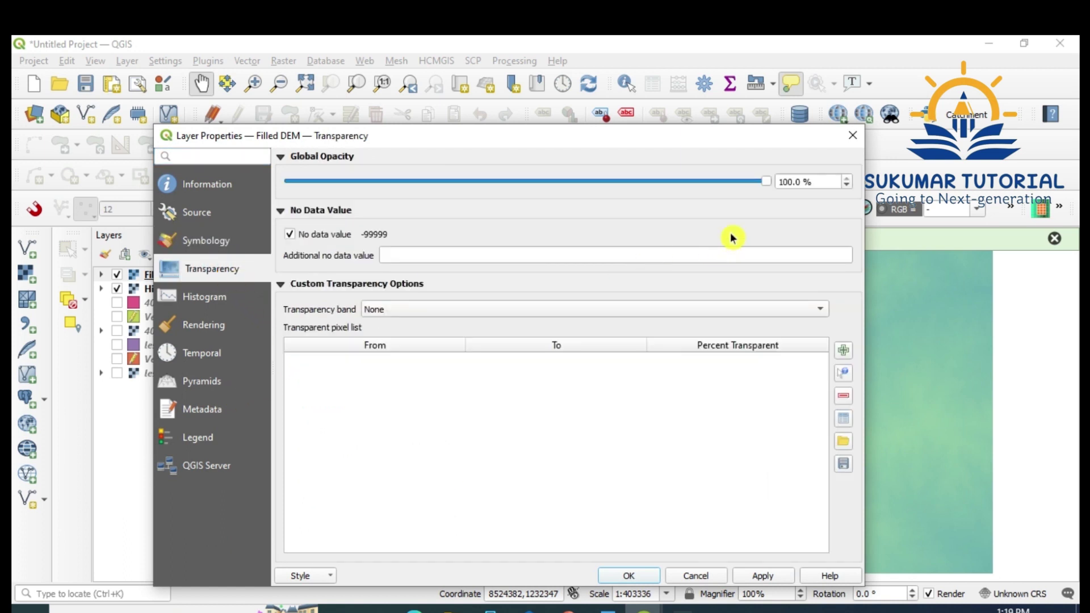
drag(766, 182, 429, 203)
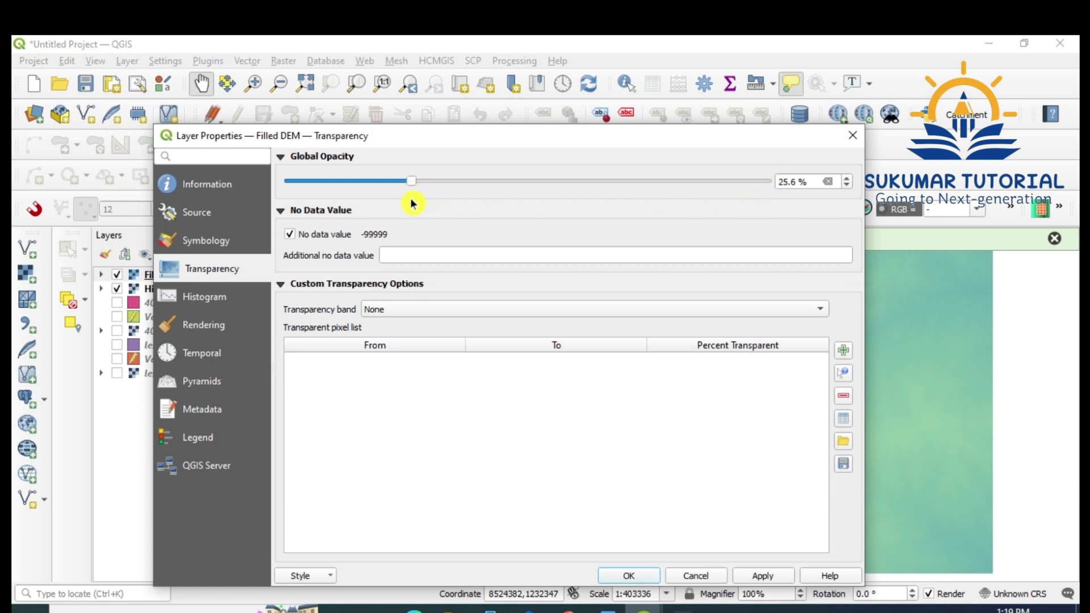
click(762, 576)
click(631, 576)
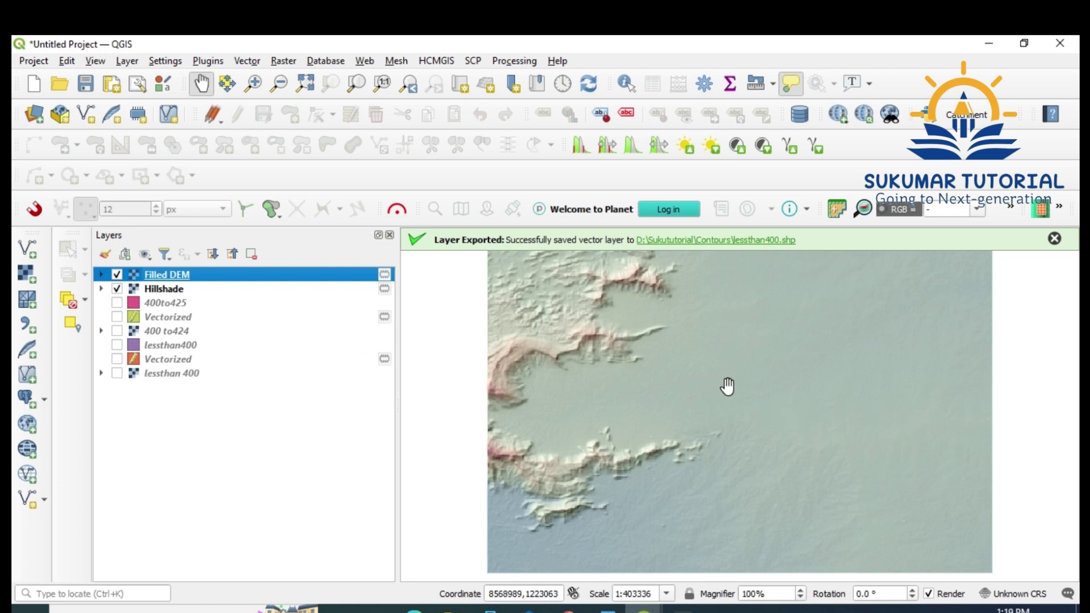
Step: Set the Filled DEM layer's global opacity to 50.5 % and toggle its visibility to compare it with the bare hillshade
right_click(178, 279)
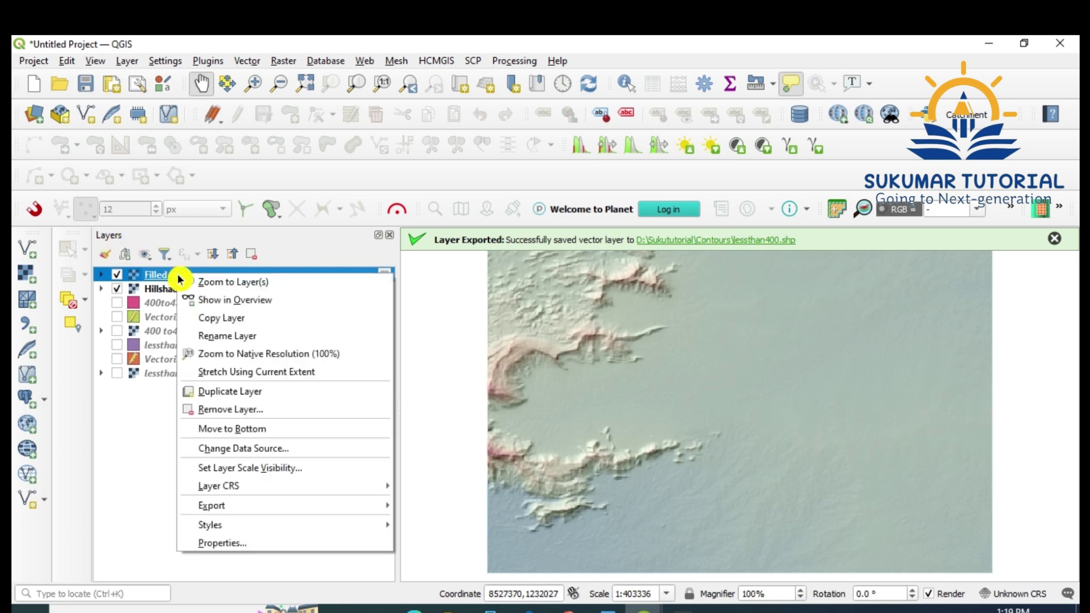
click(223, 544)
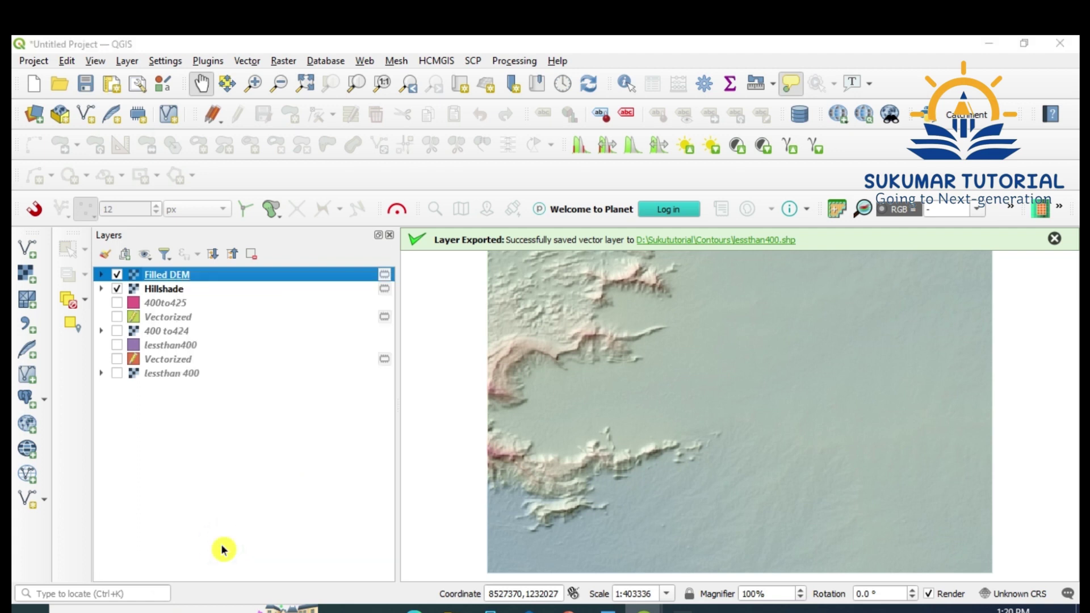
drag(409, 183, 534, 193)
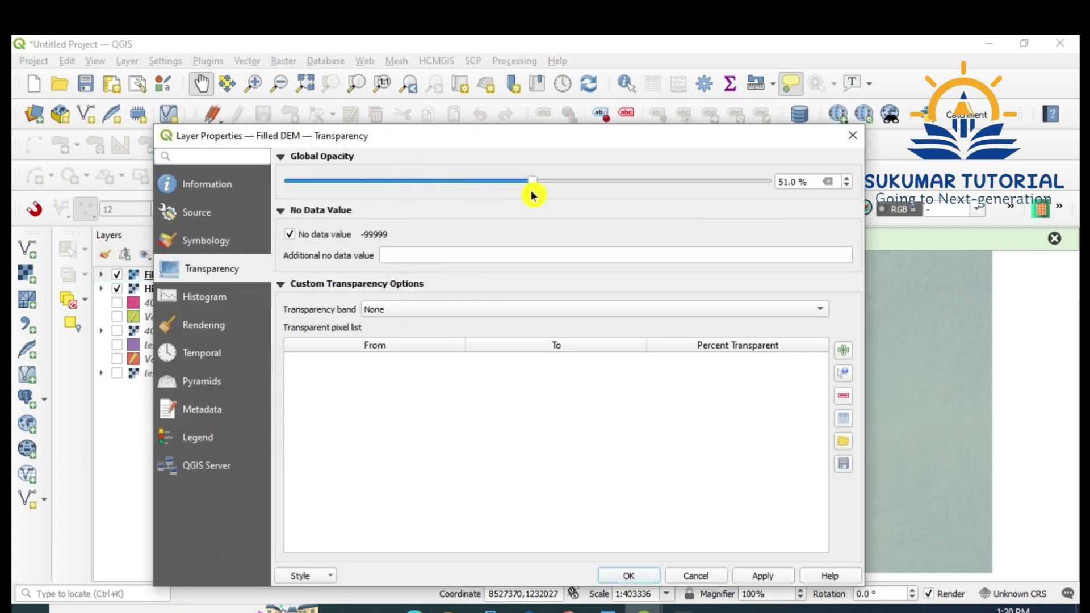
click(762, 576)
click(634, 579)
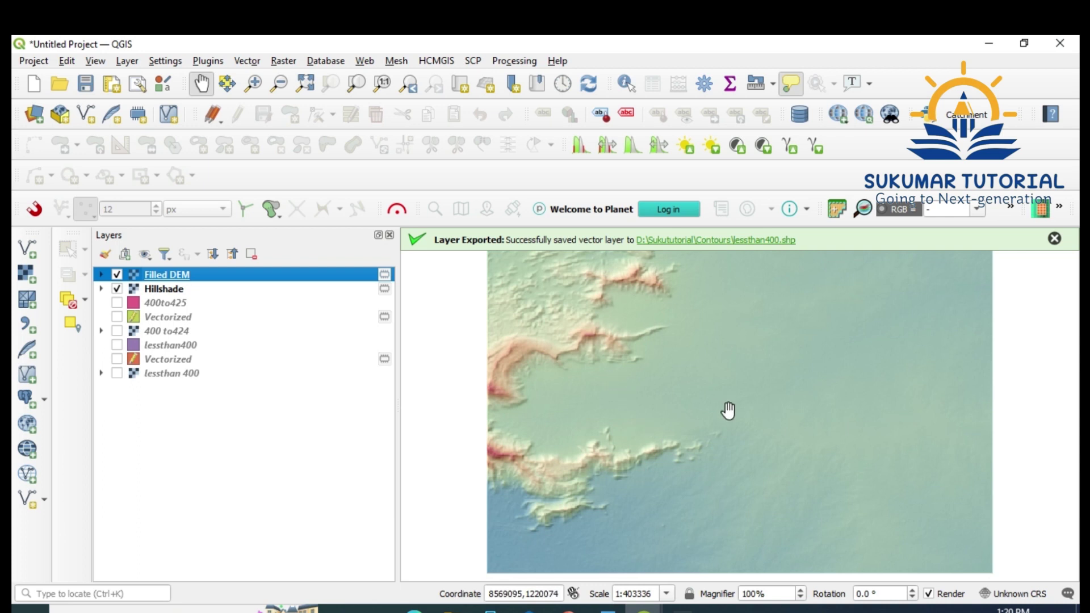
click(117, 275)
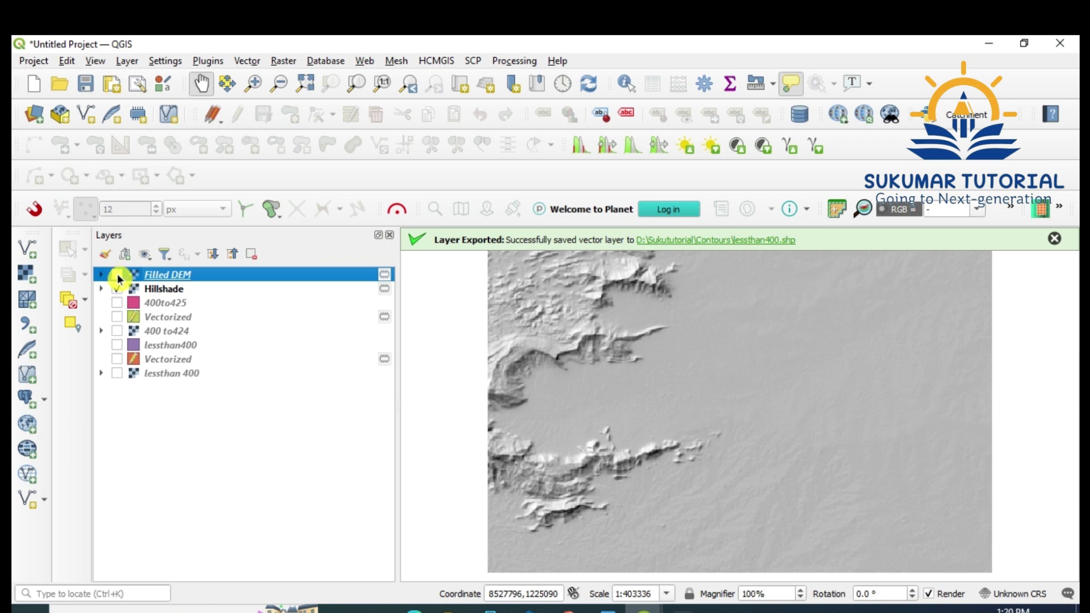
click(117, 276)
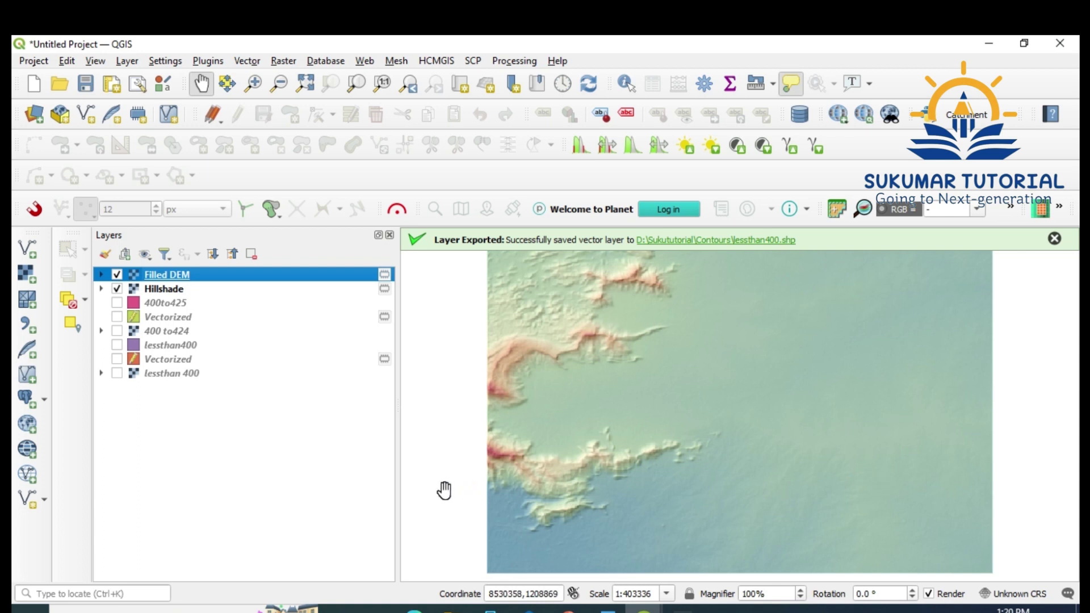
Step: Hide the Hillshade layer and set the Filled DEM layer's global opacity back to 100 %
click(117, 289)
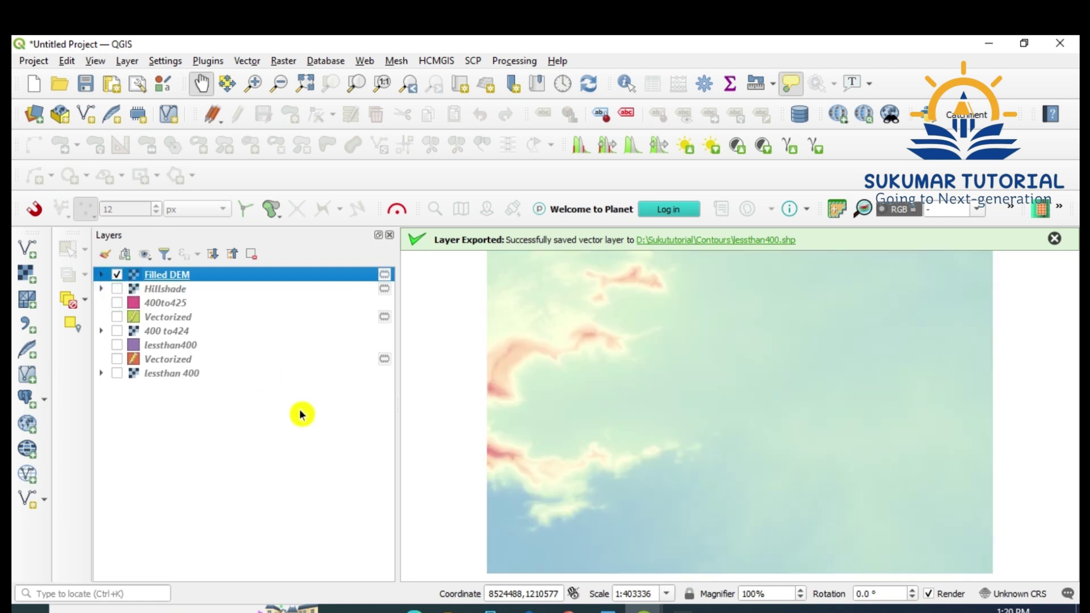
right_click(202, 275)
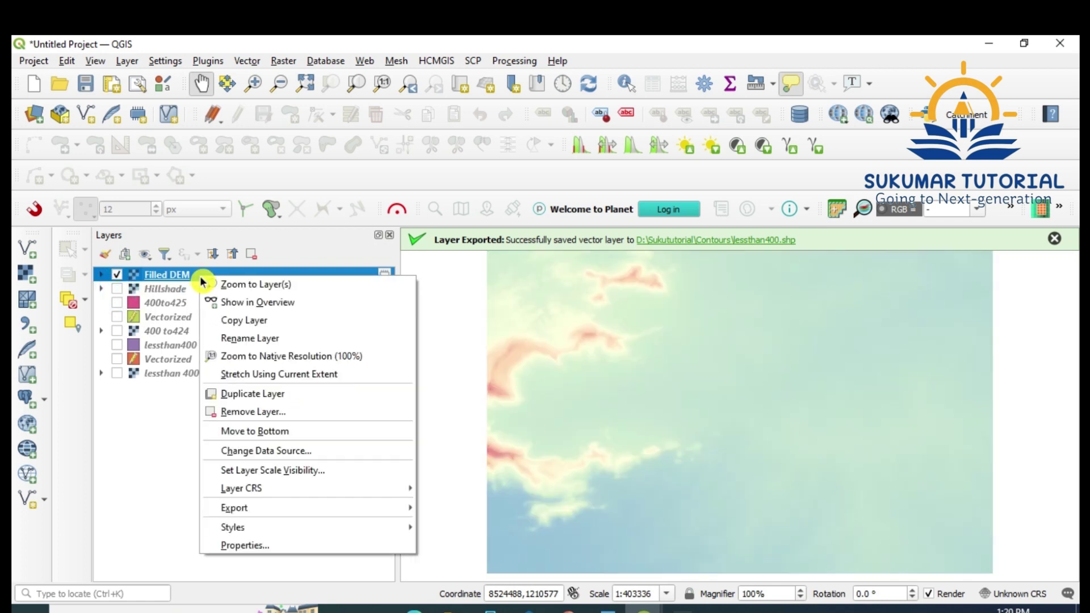
click(254, 546)
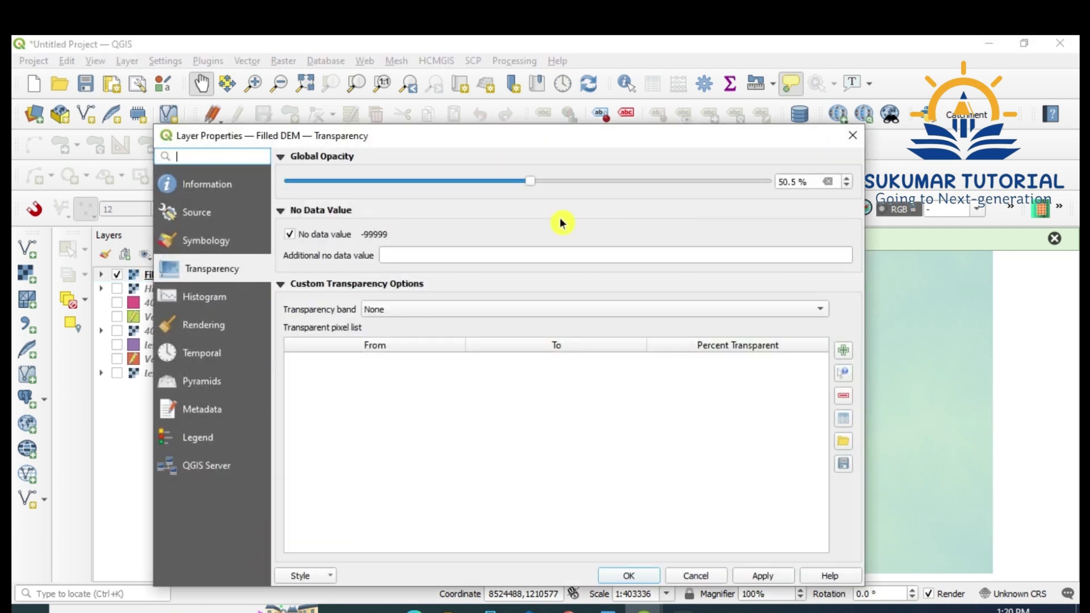
drag(529, 186, 803, 202)
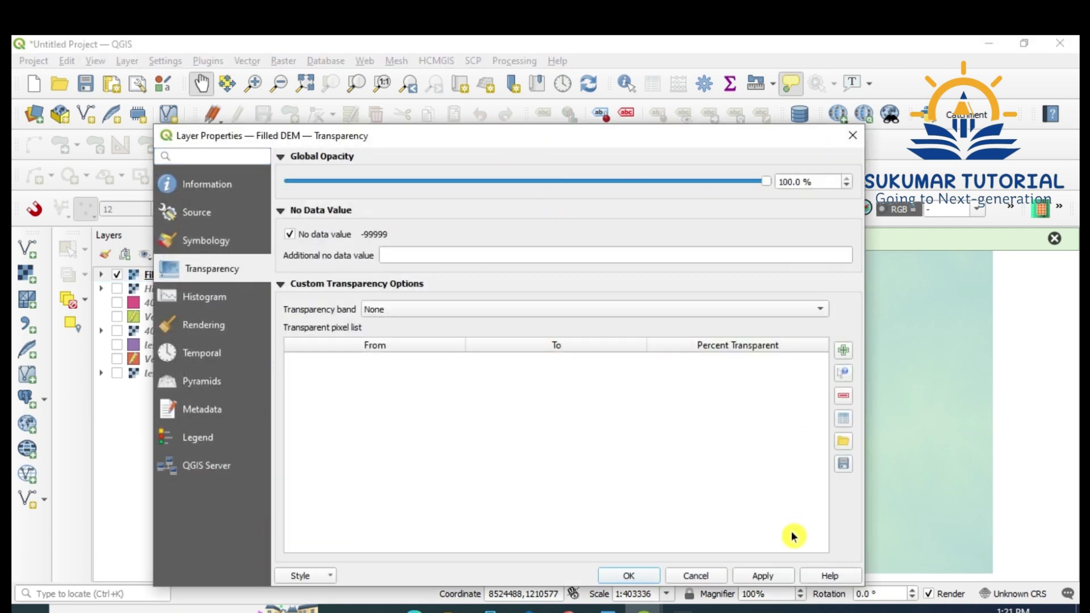
click(763, 577)
click(633, 576)
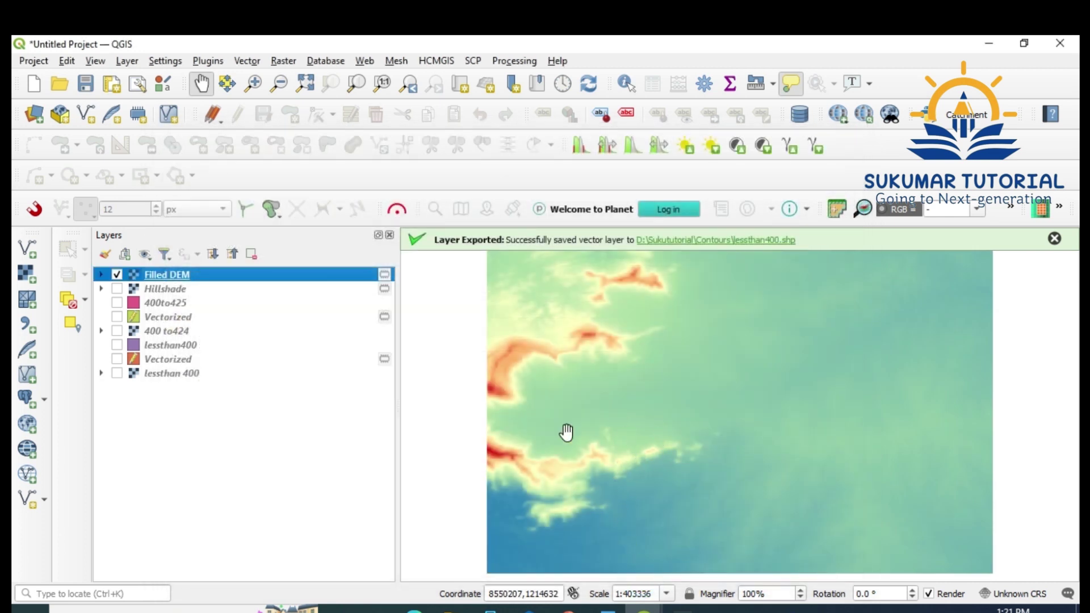
Step: Generate temporary contour lines from Band 1 of the Filled DEM with a 25 interval and the ELEV attribute
click(284, 62)
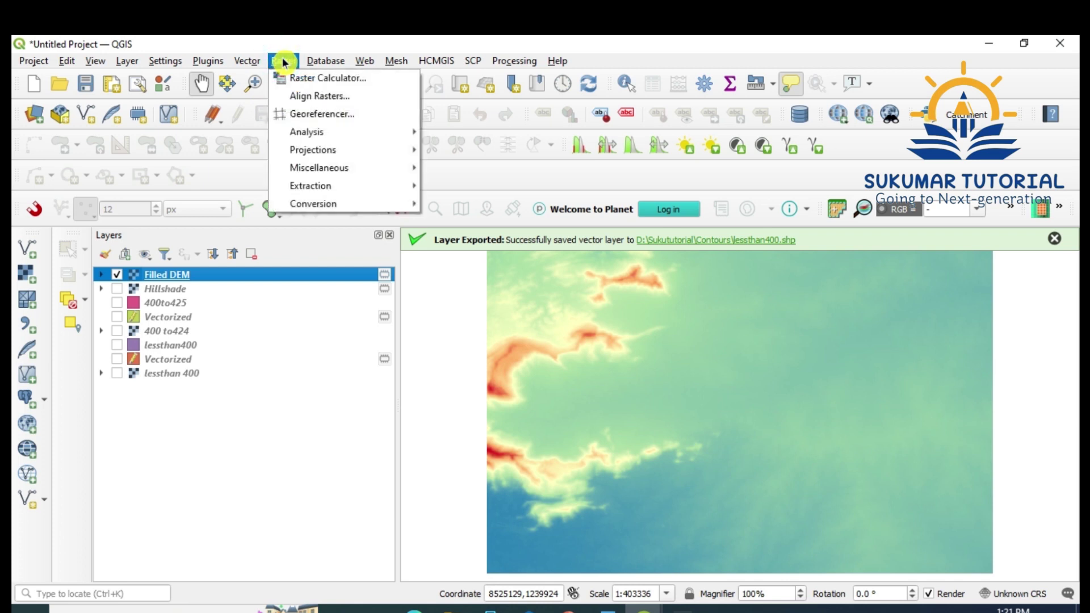
mouse_move(335, 192)
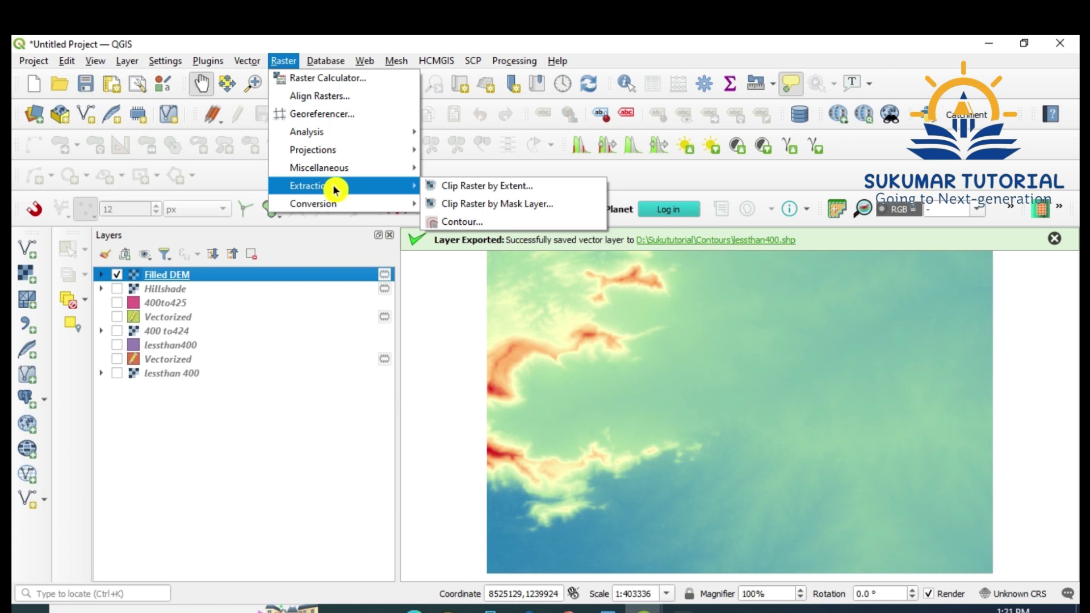
click(468, 228)
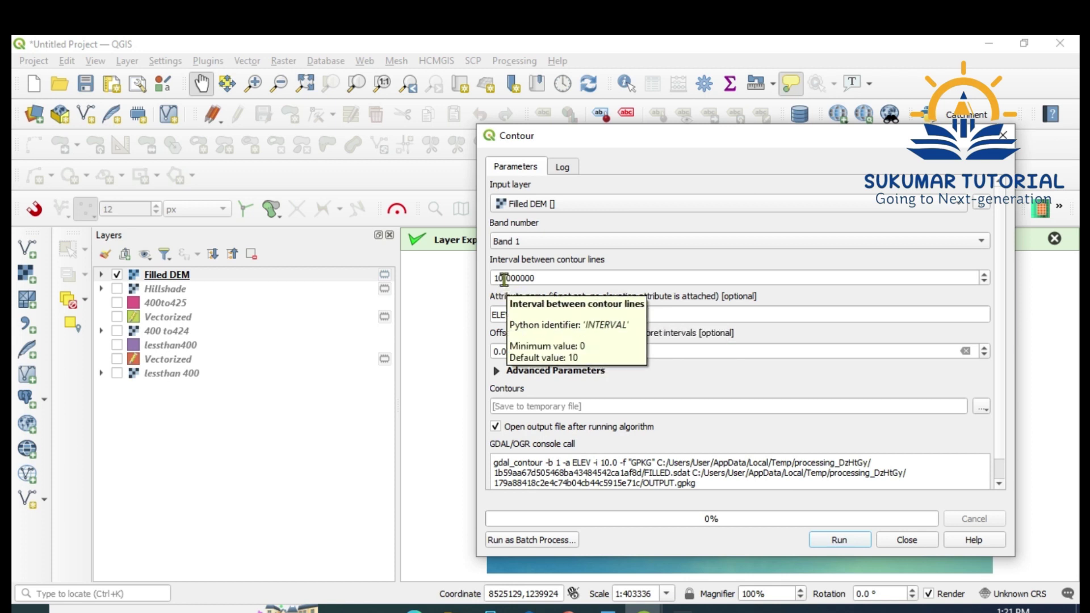
drag(503, 278, 535, 279)
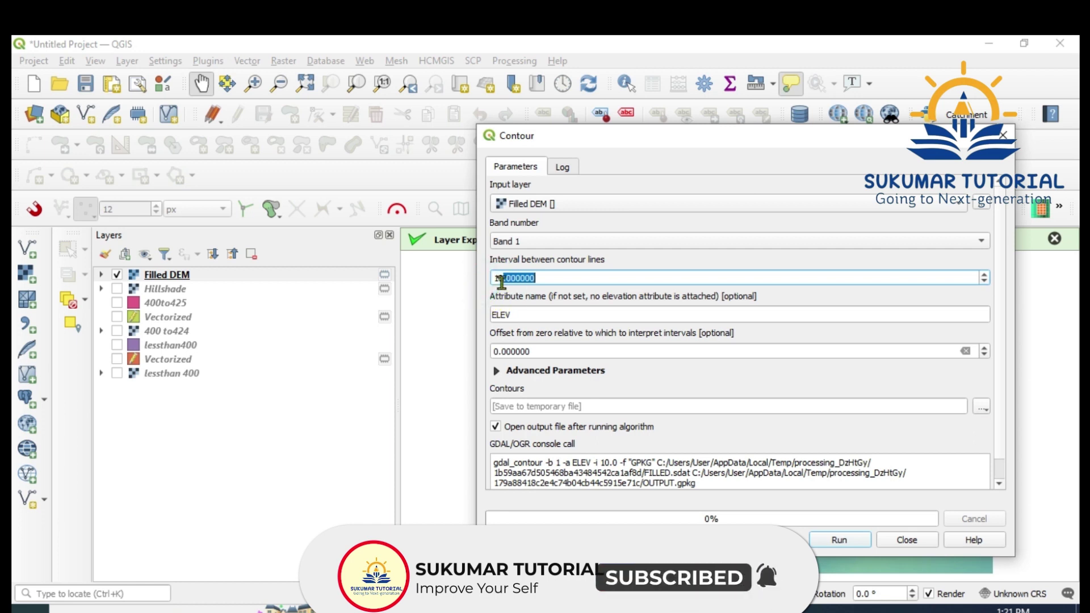
drag(503, 278, 490, 286)
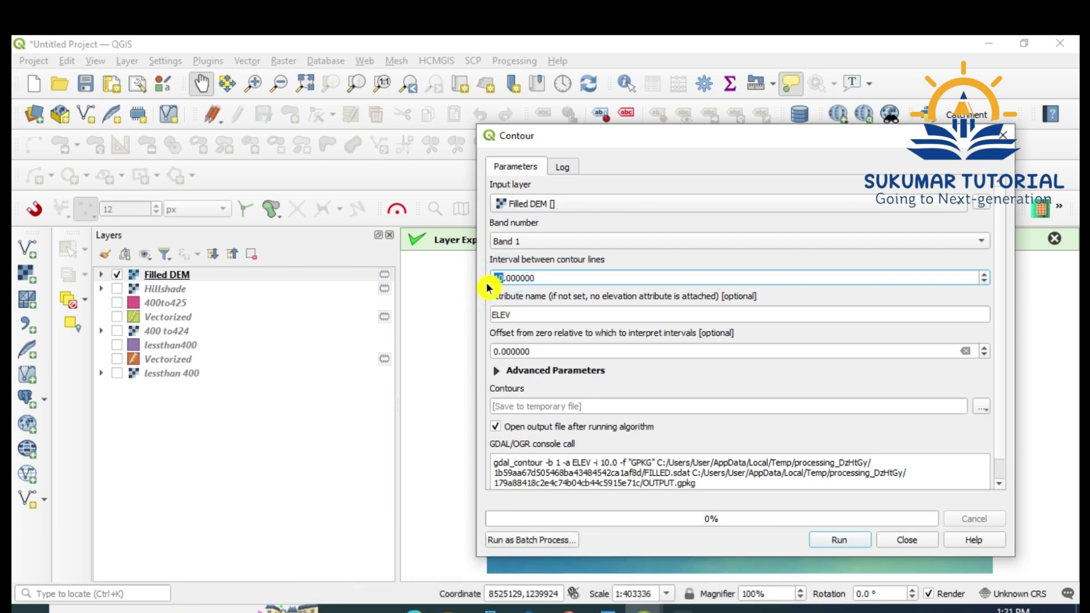
text(25)
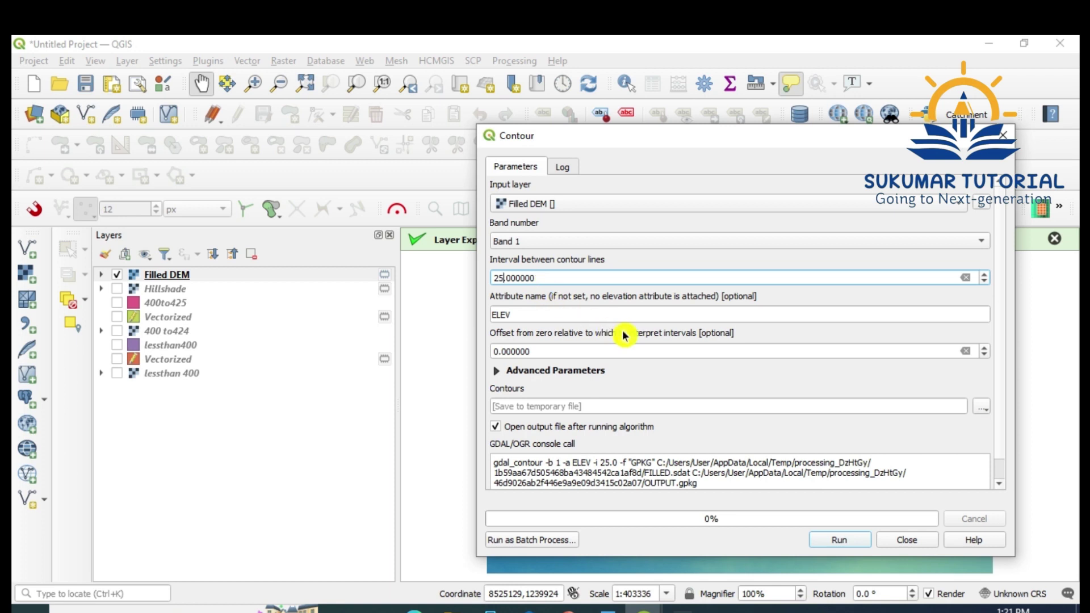
click(842, 545)
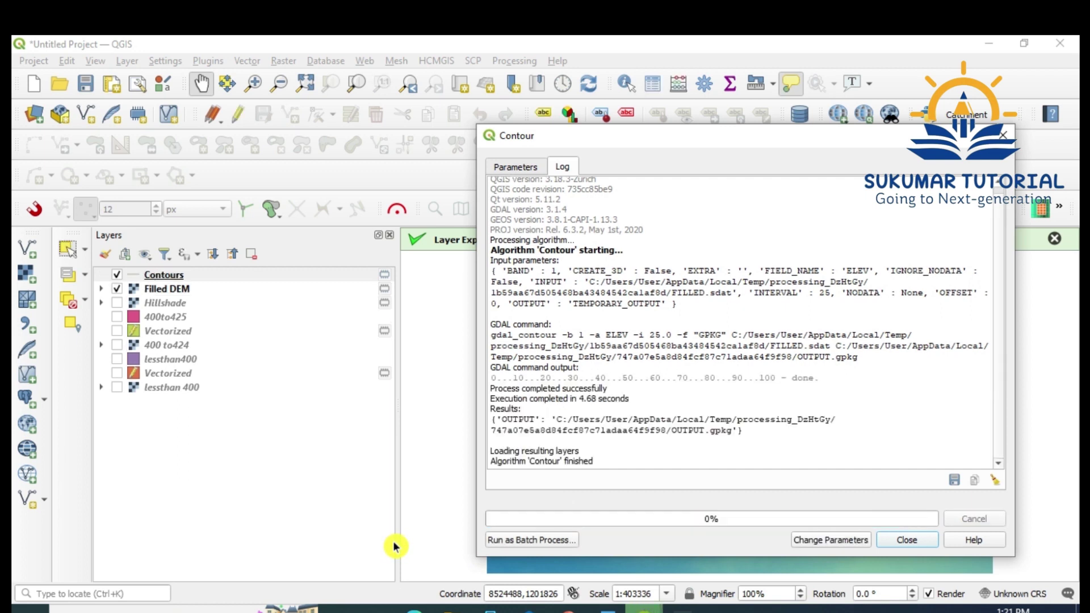
click(905, 539)
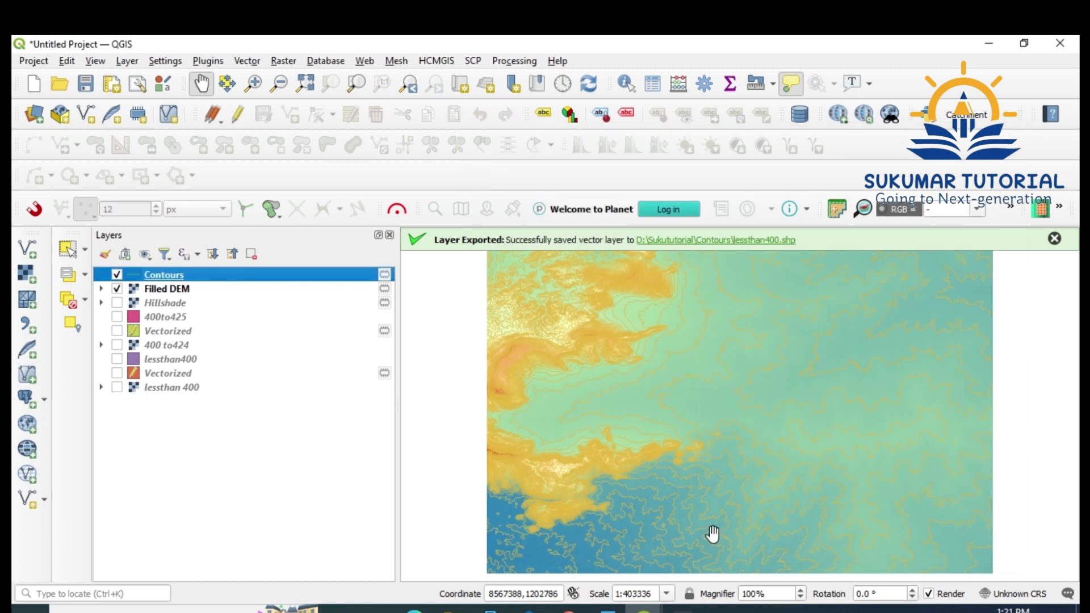
Step: Recolour the Contours layer's line symbol brown from the recent colours and apply it
double_click(135, 276)
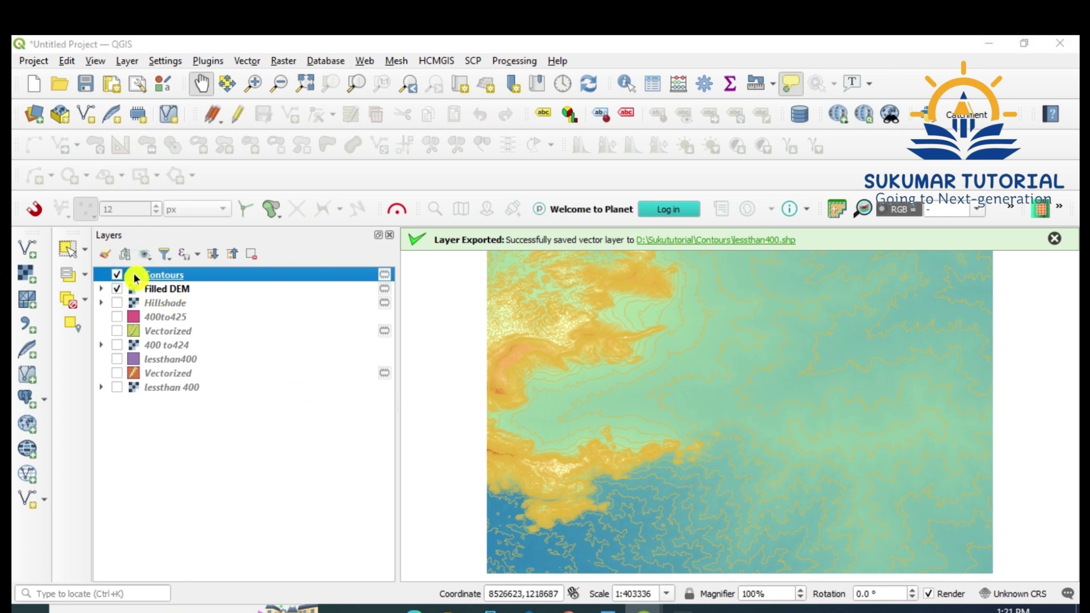
click(949, 238)
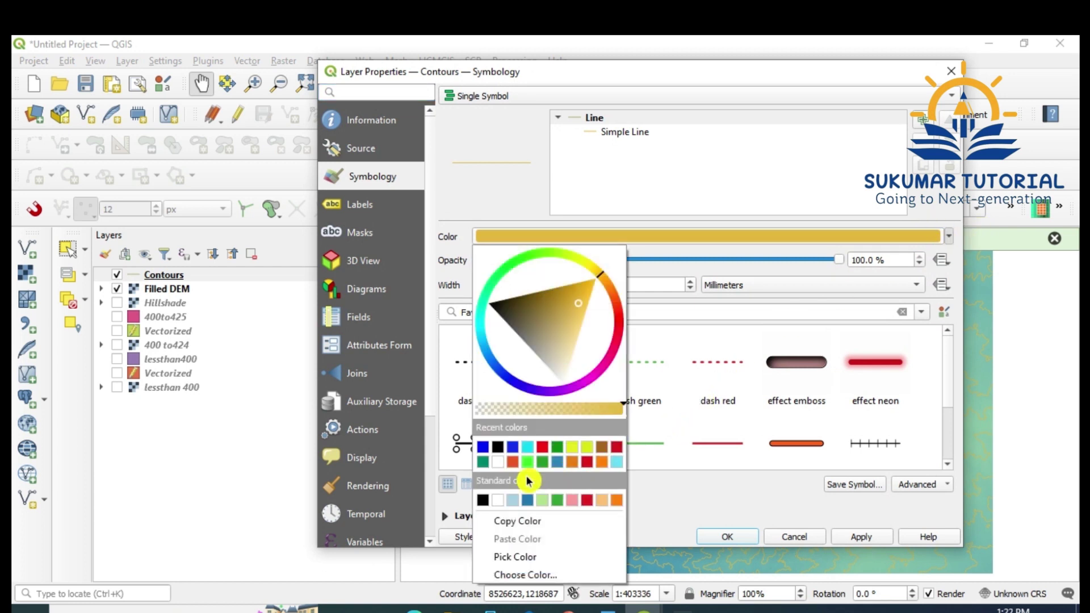
click(513, 463)
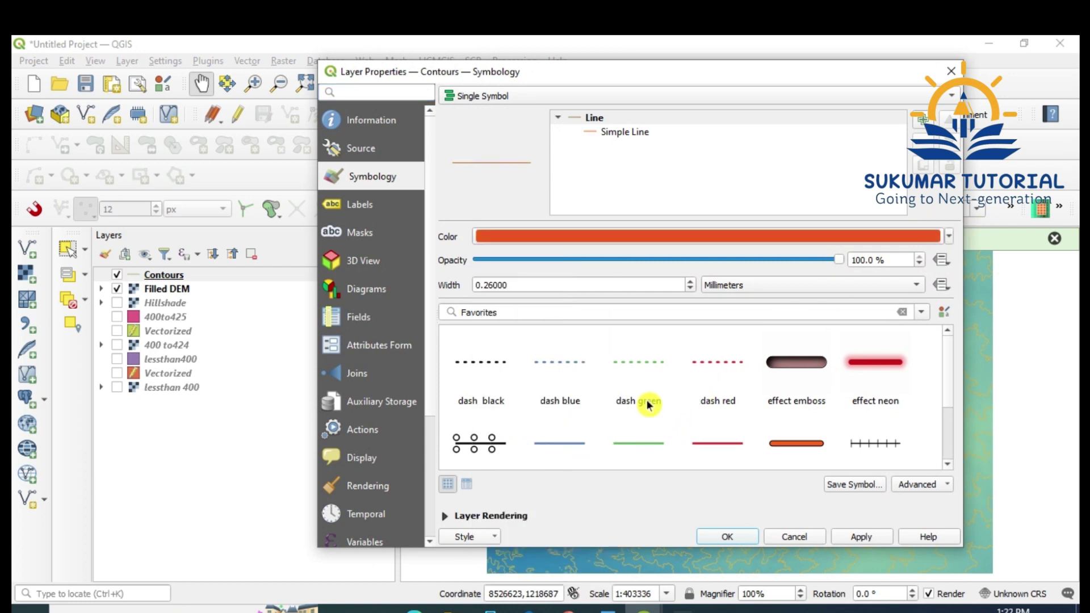
click(949, 237)
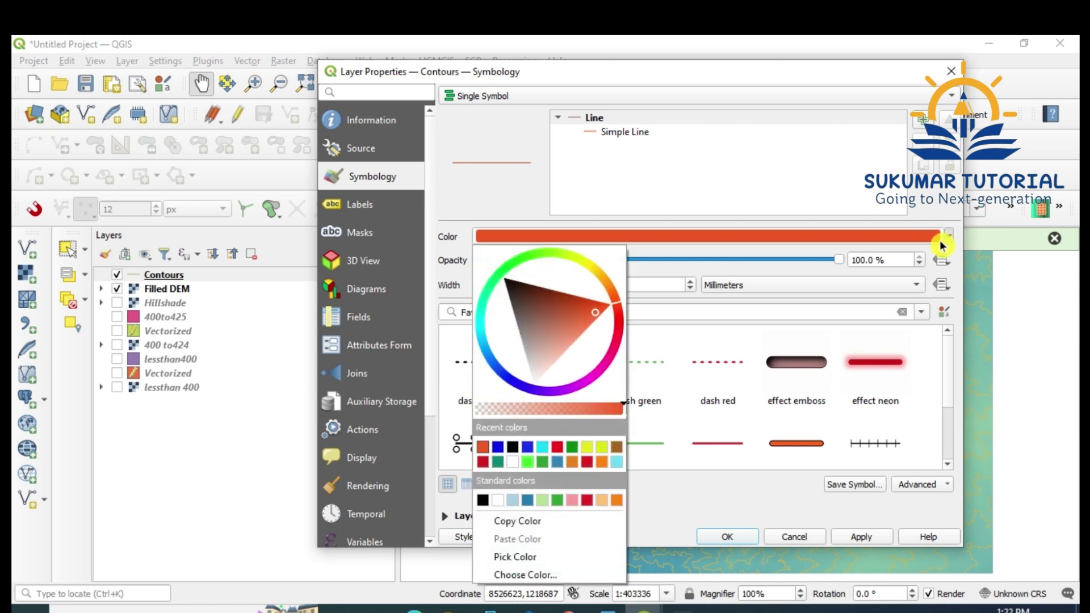
click(619, 450)
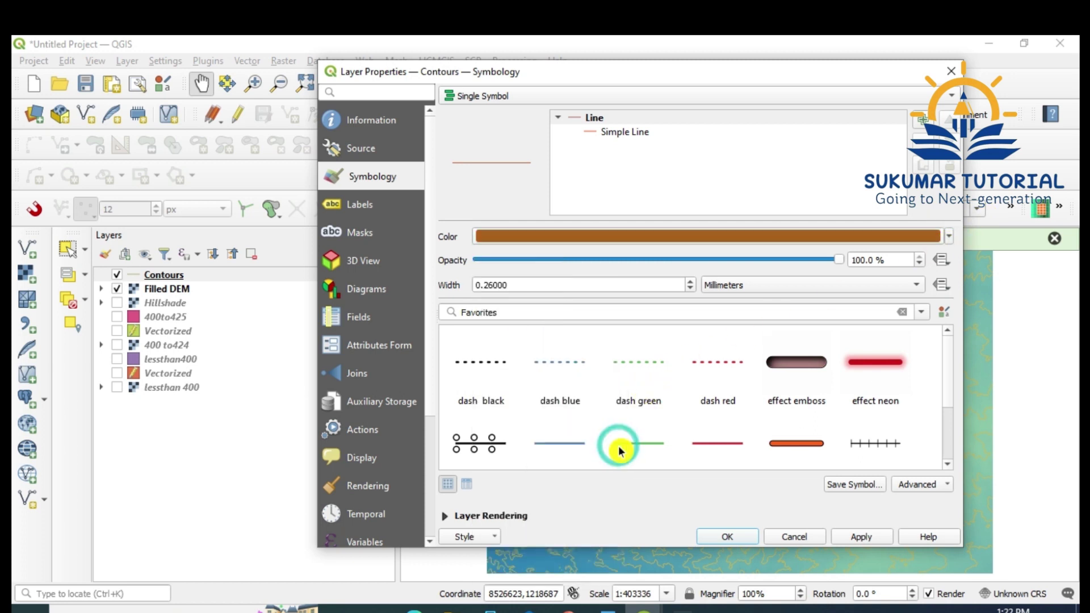
click(861, 544)
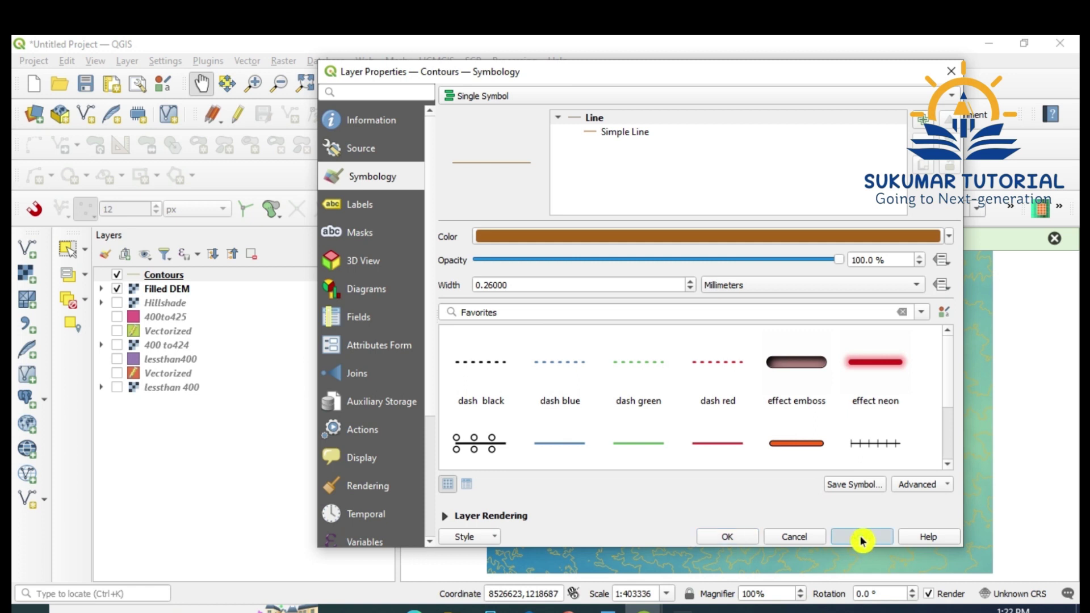
click(732, 538)
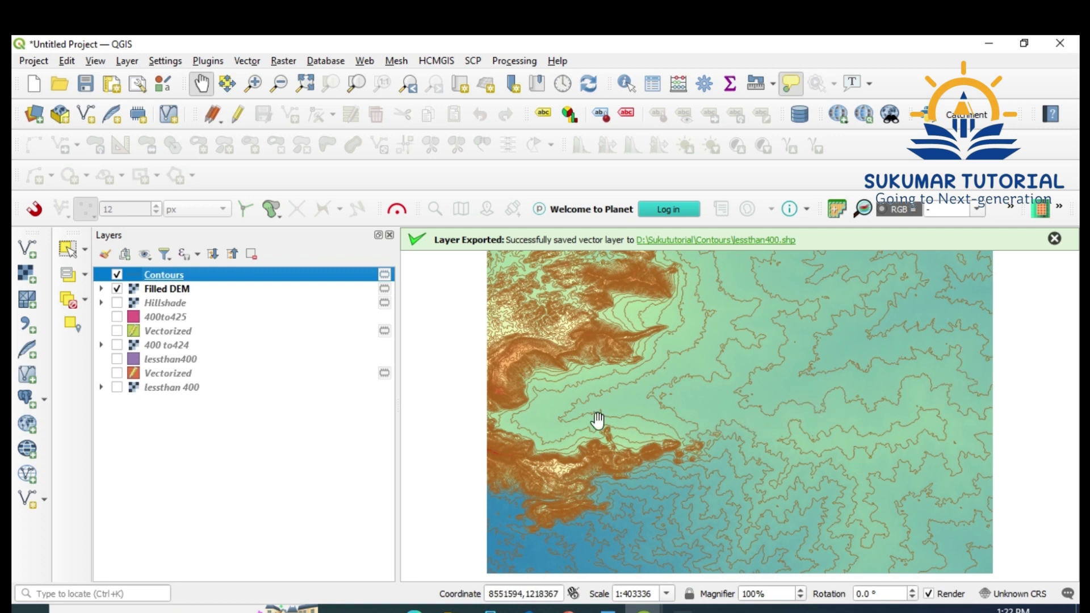
Step: Label the Contours layer with Single Labels using the ELEV field, and check the labels around the ridge
mouse_move(572, 415)
right_click(216, 281)
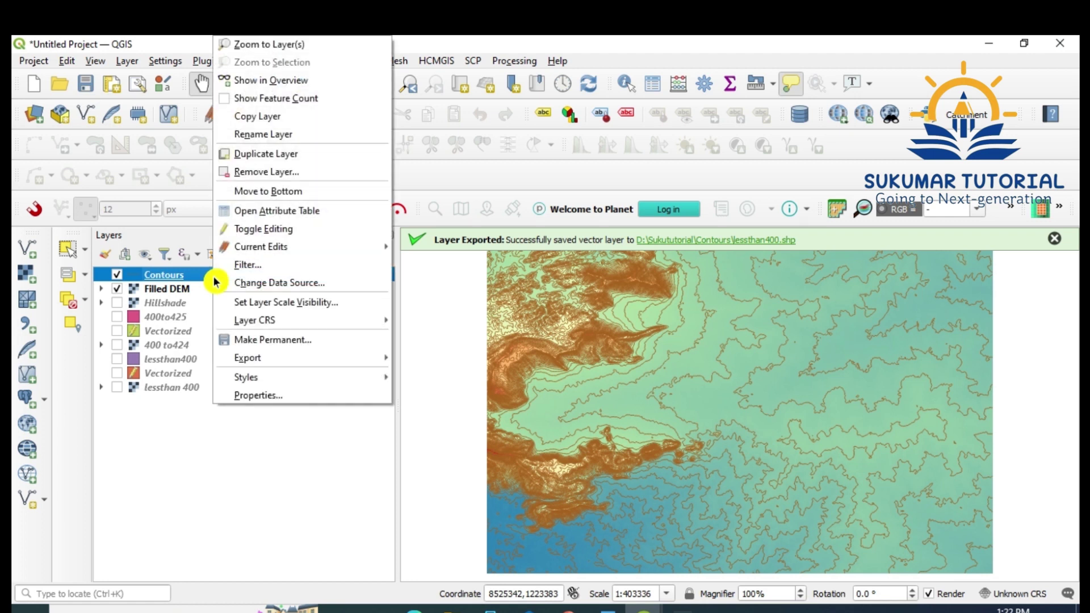
click(263, 398)
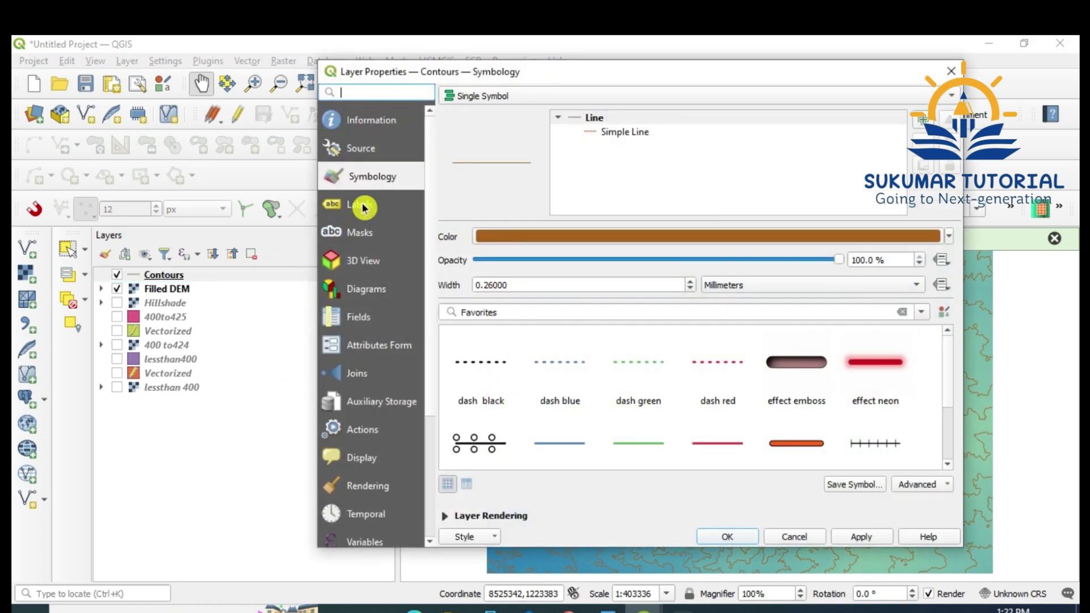
click(364, 207)
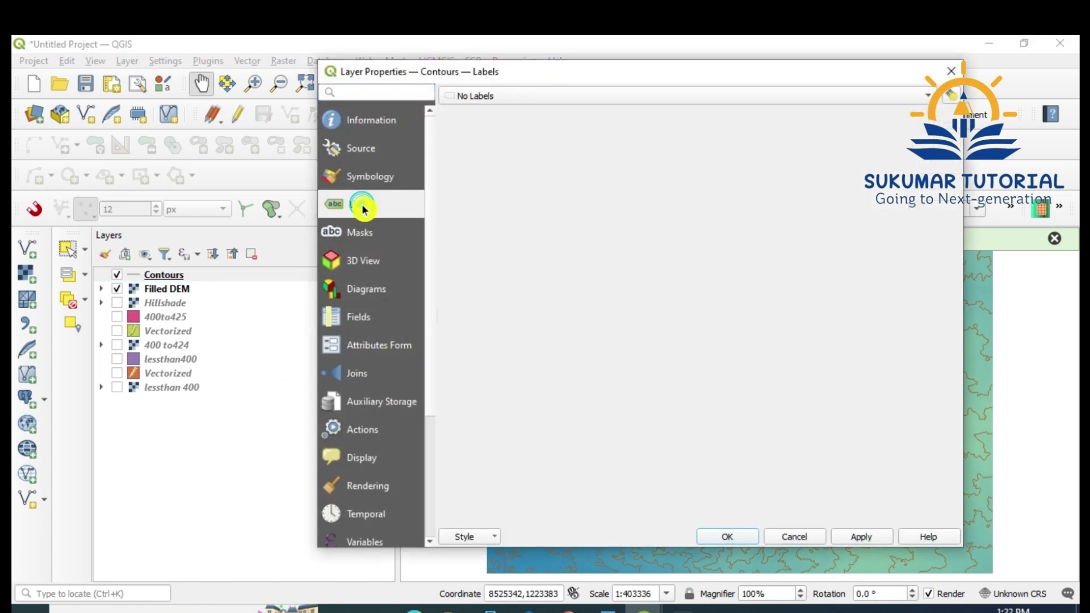
click(924, 98)
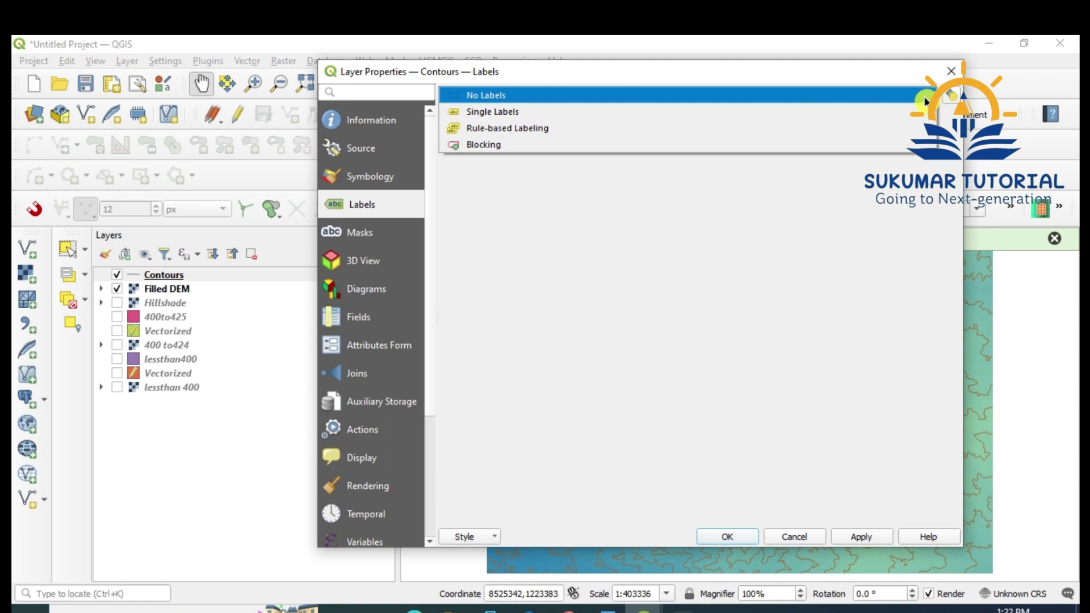
click(913, 112)
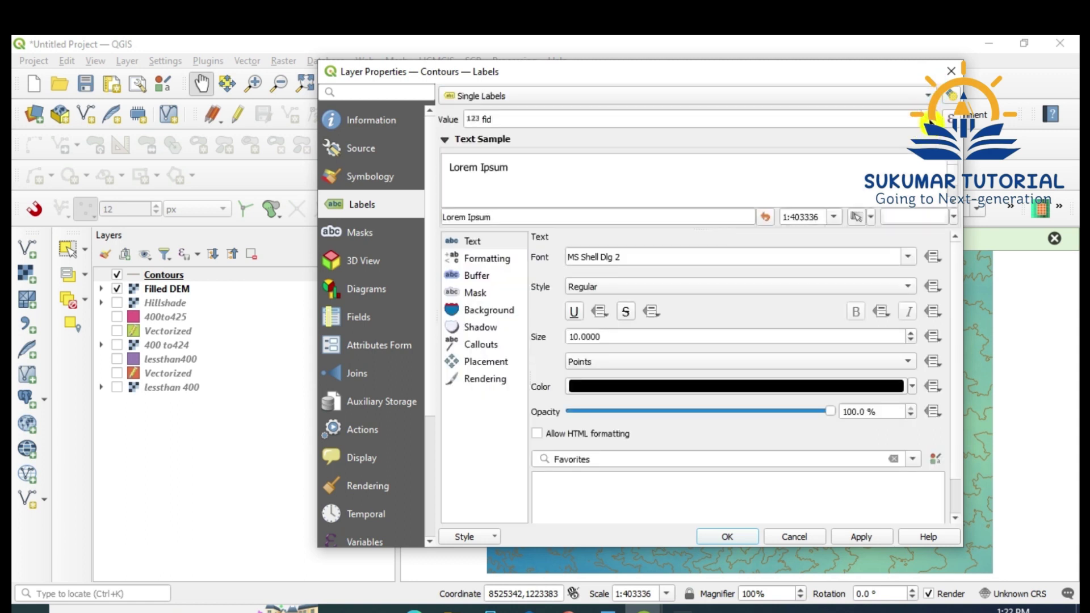
click(929, 119)
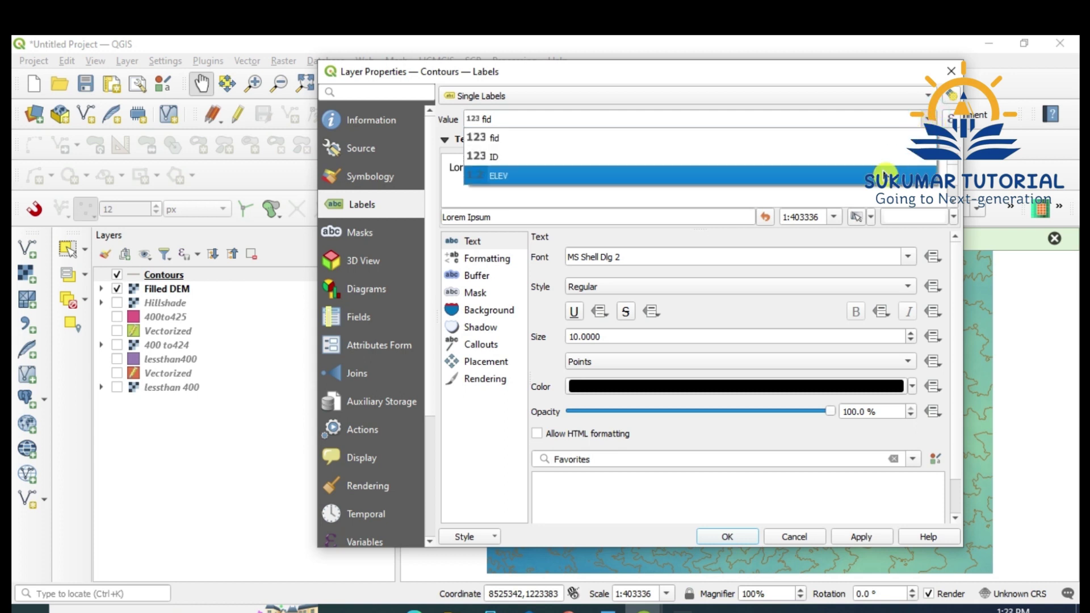
click(884, 180)
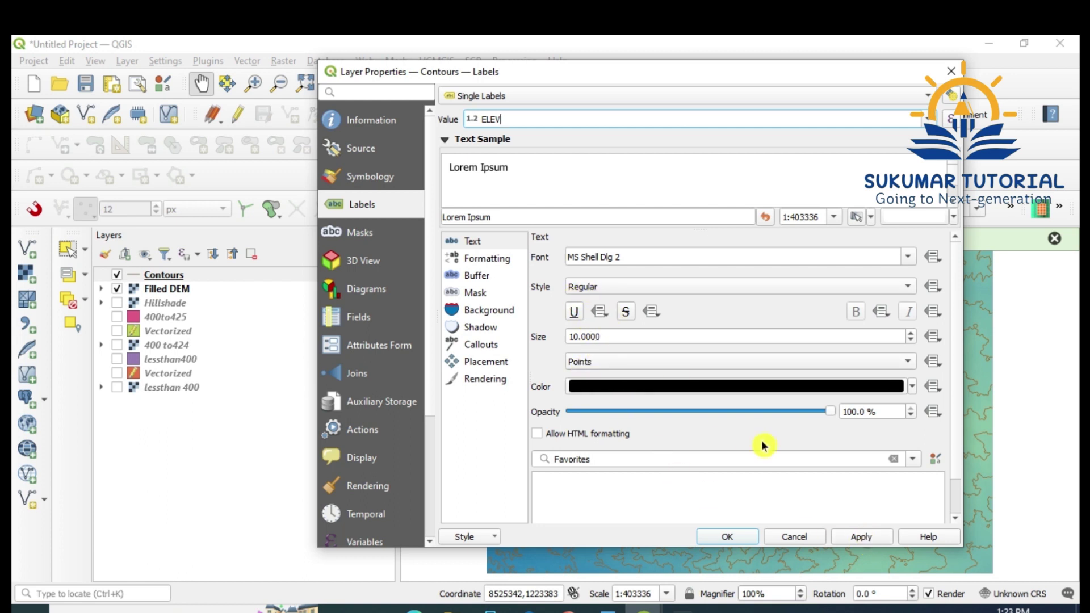
click(736, 538)
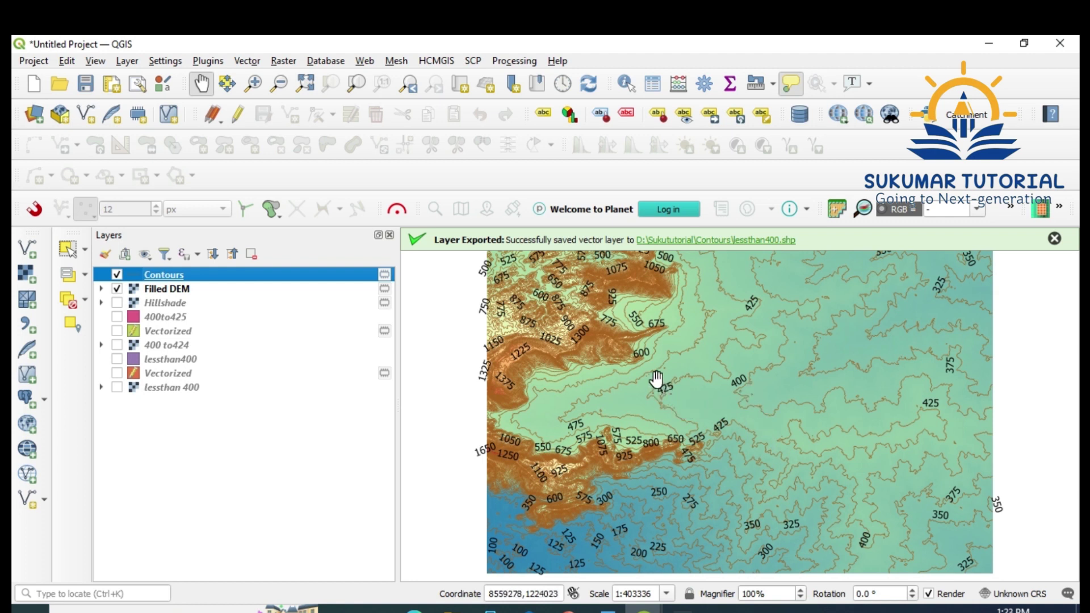
click(254, 84)
drag(576, 287, 695, 392)
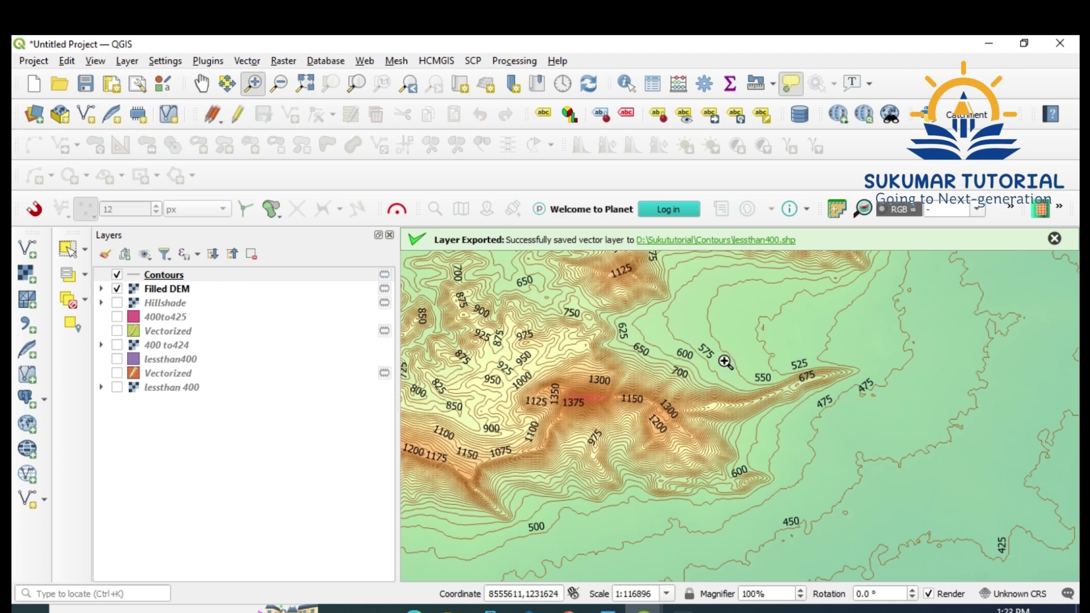
Step: Show the full map extent, hide the Filled DEM layer to leave only the contours, and dismiss the export message
mouse_move(704, 366)
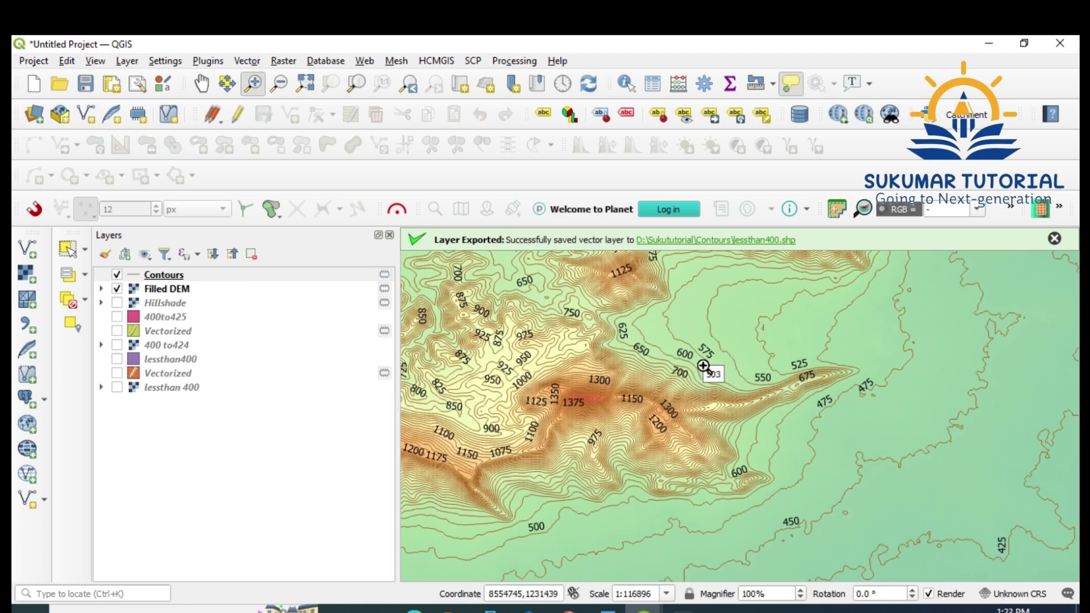
mouse_move(856, 386)
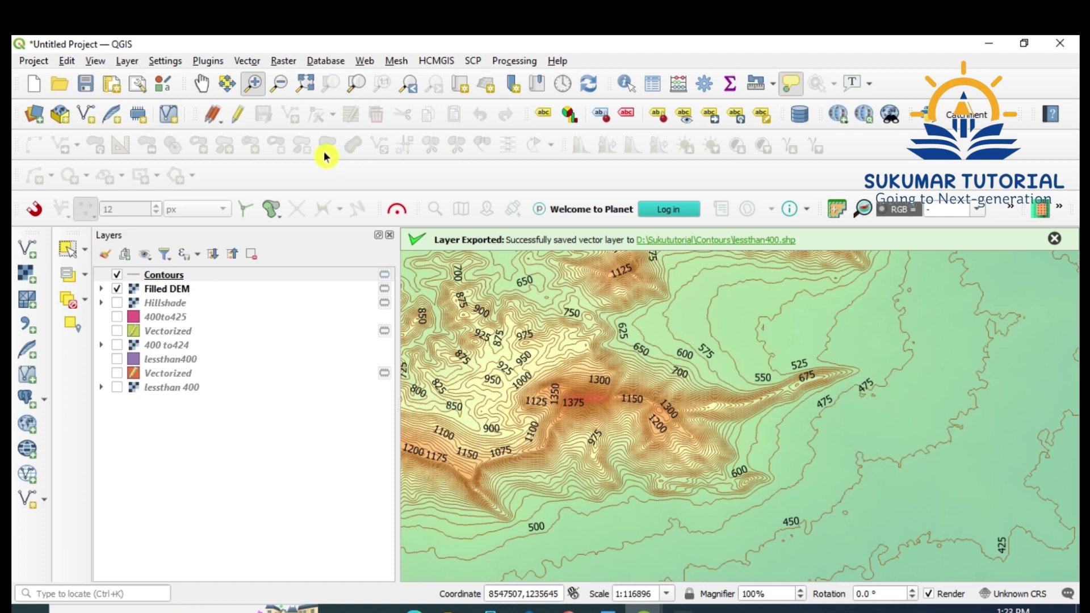
click(307, 84)
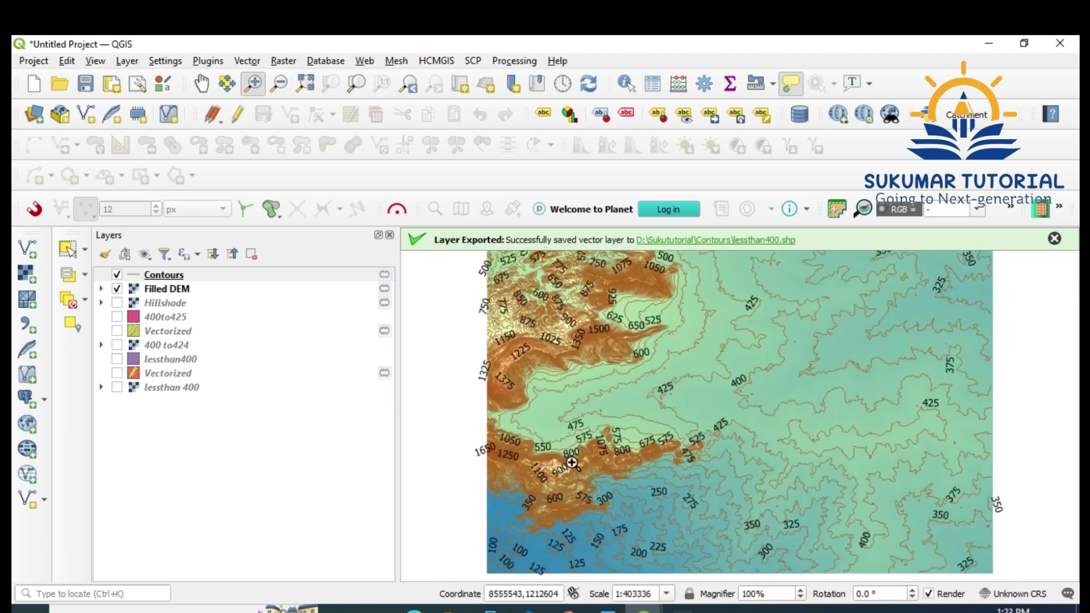
click(117, 289)
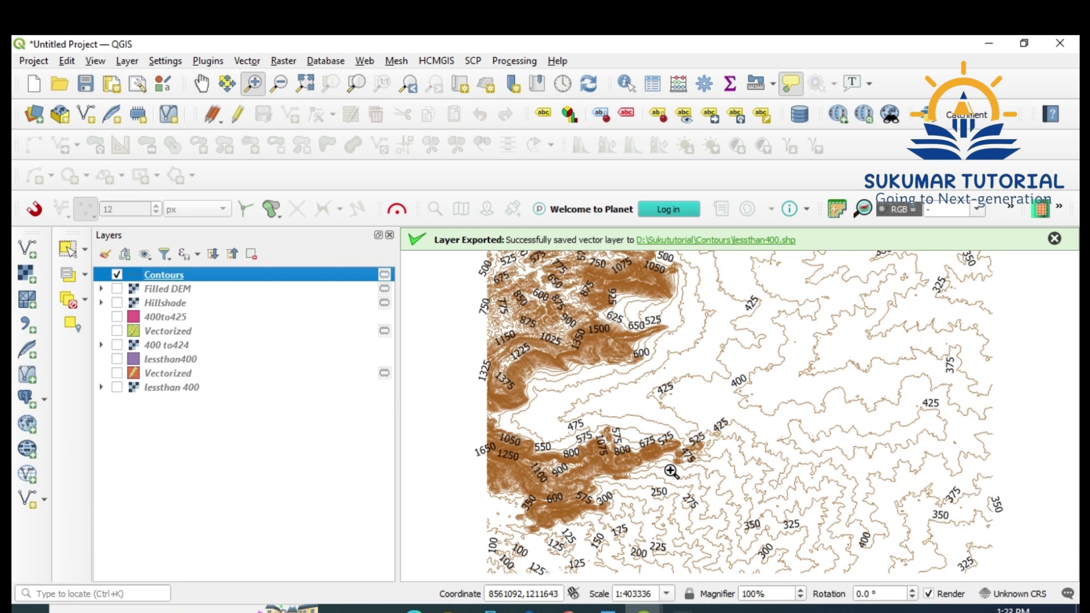
click(1054, 238)
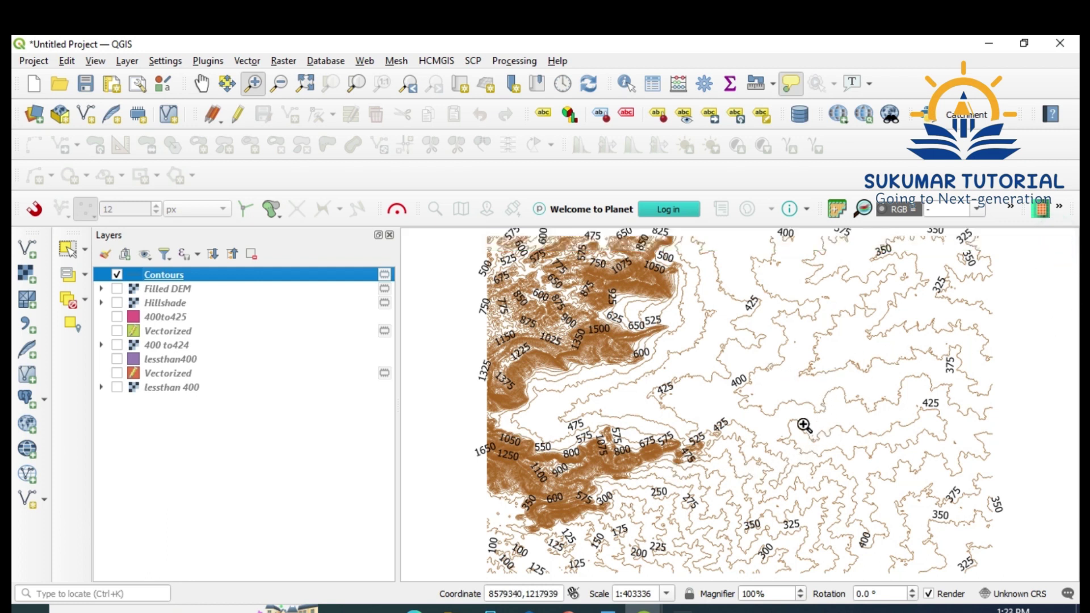
Step: Add the Google Satellite Hybrid basemap from HCMGIS and move it below the Contours layer
mouse_move(803, 424)
click(444, 63)
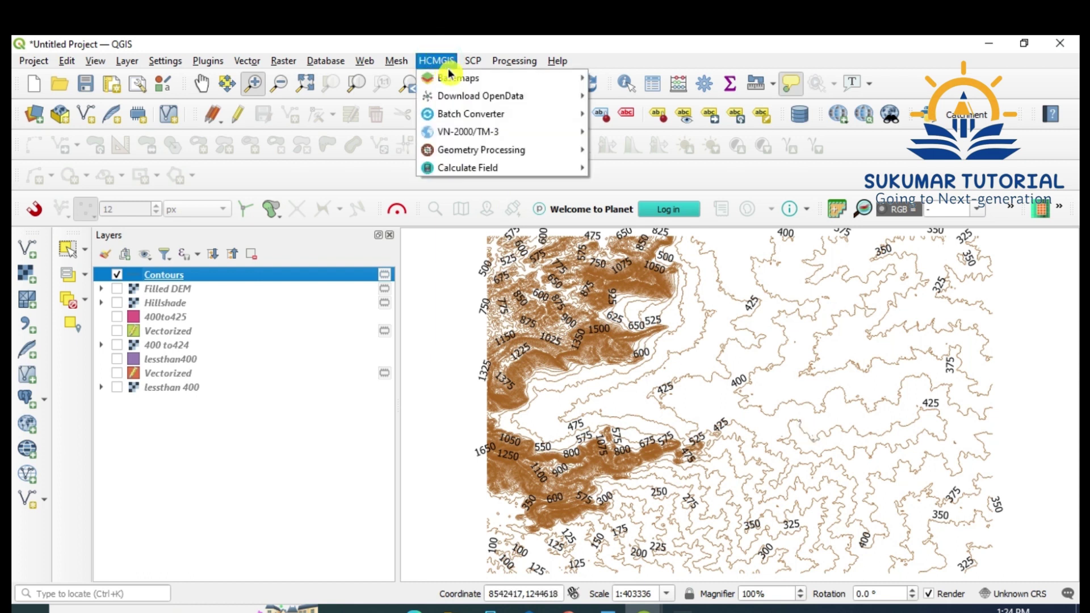
mouse_move(454, 77)
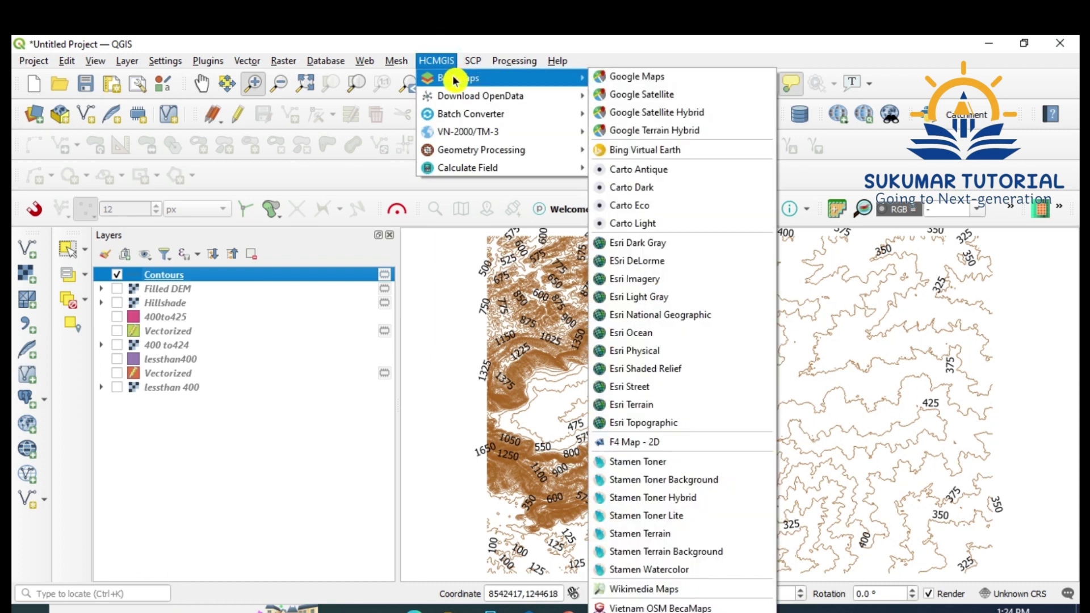
click(659, 117)
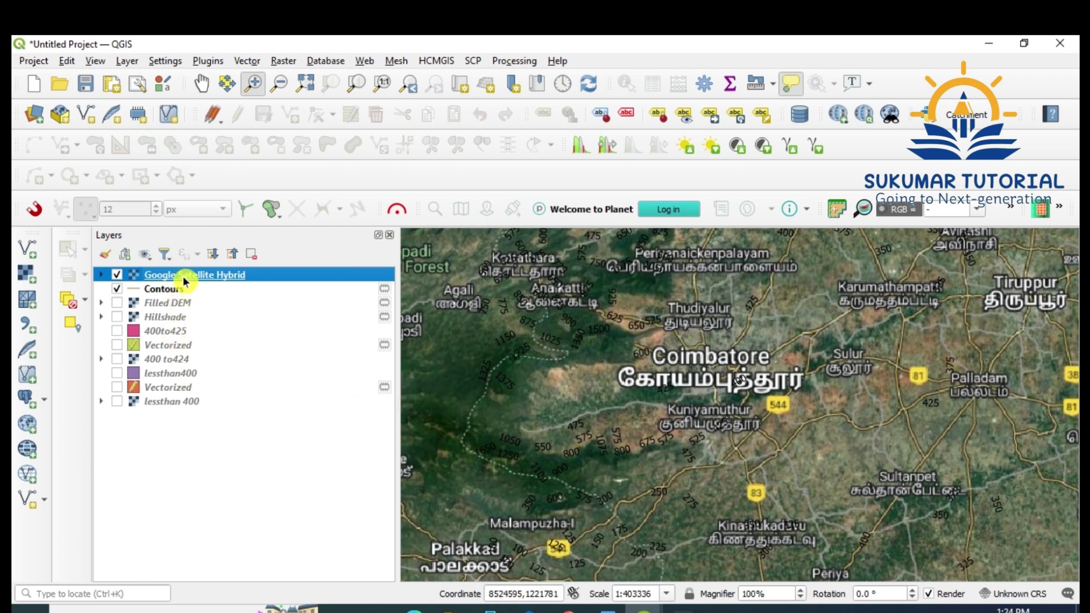
drag(186, 274, 185, 302)
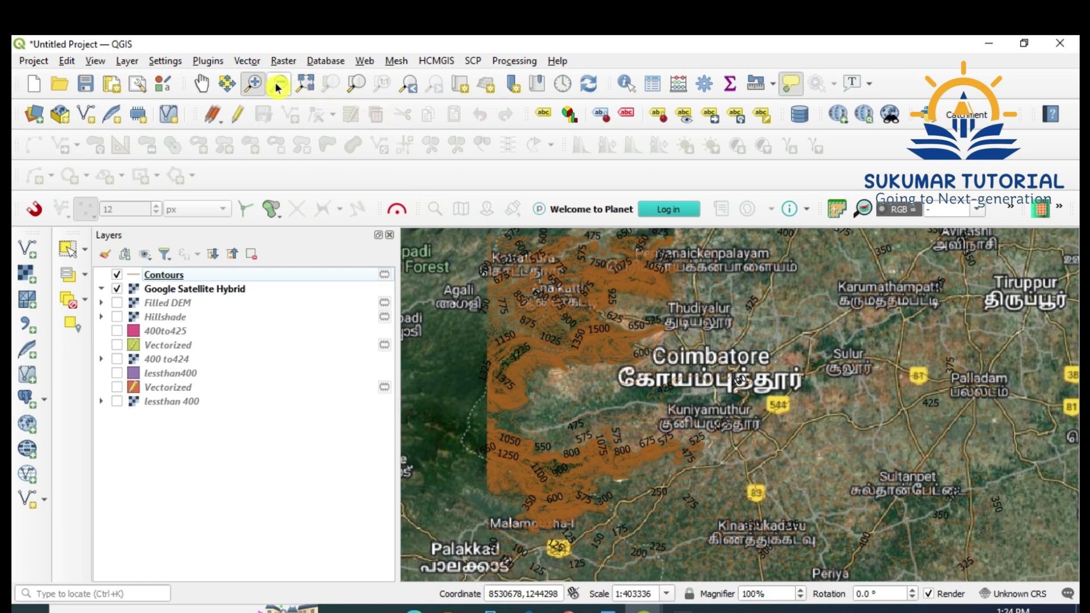
Step: Recolour the Contours layer's line symbol yellow-green from the recent colours and apply it
click(251, 85)
drag(637, 285, 819, 479)
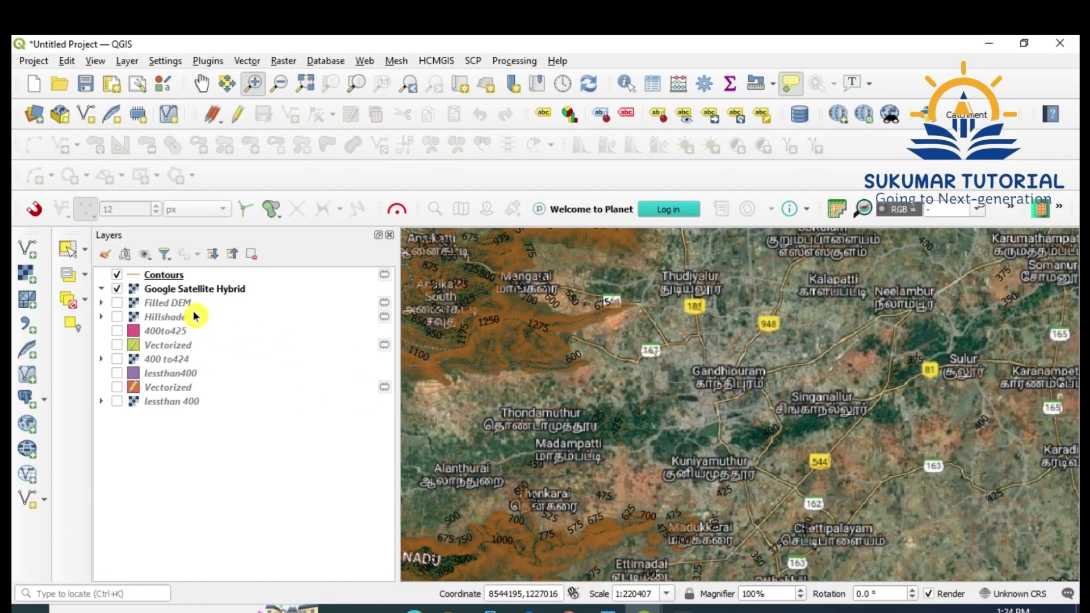
click(135, 278)
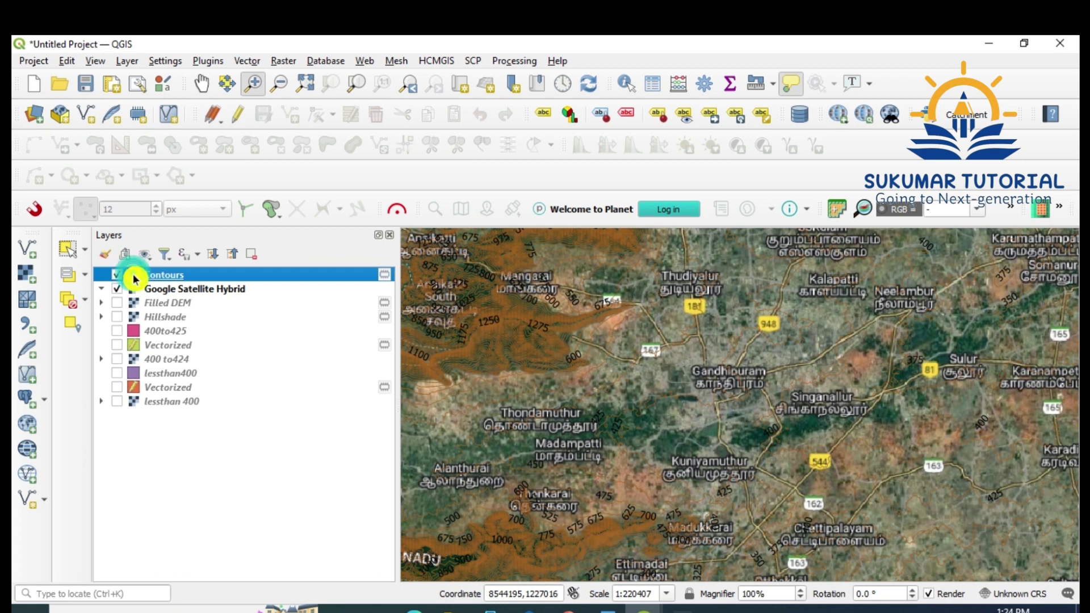
double_click(134, 278)
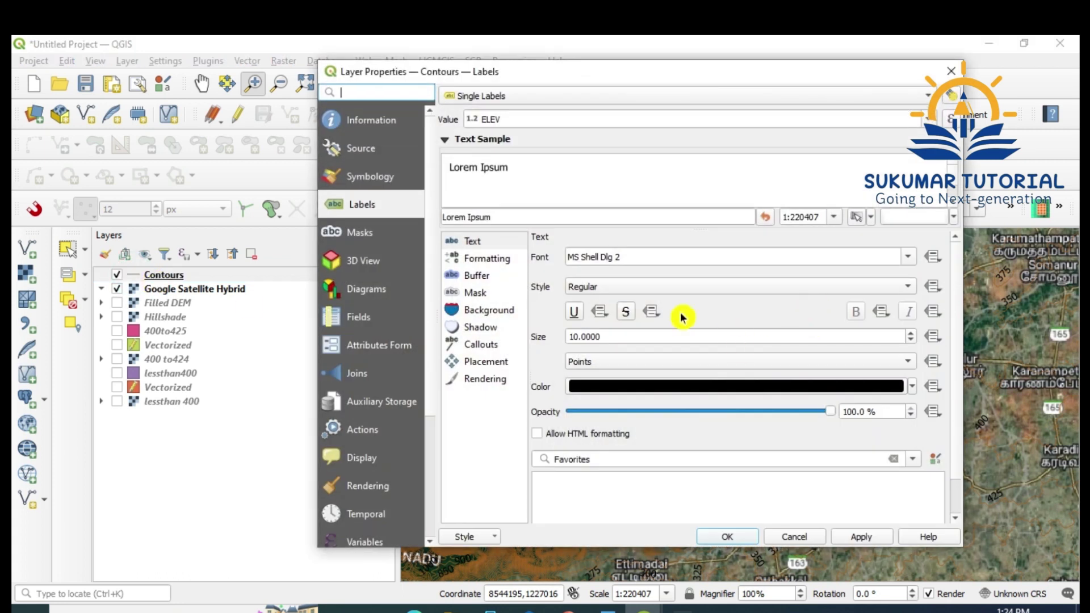
click(382, 185)
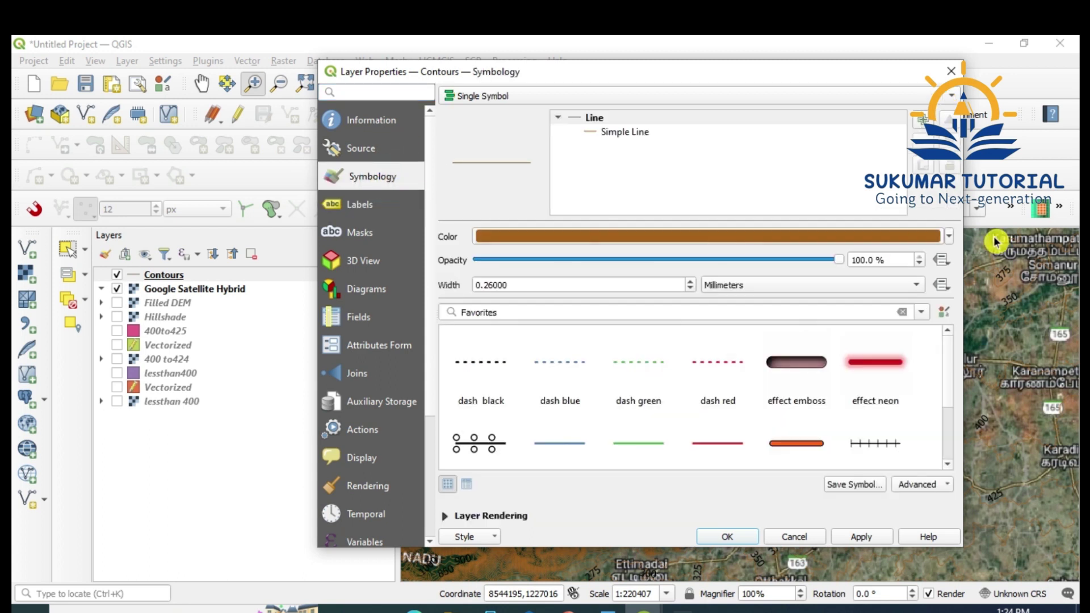
click(949, 240)
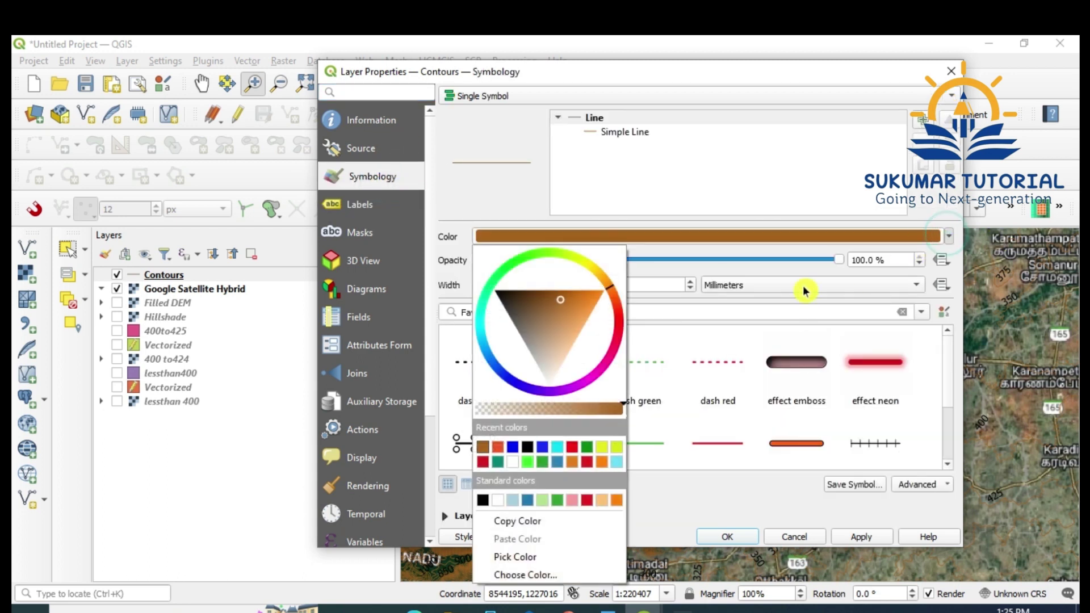
click(586, 261)
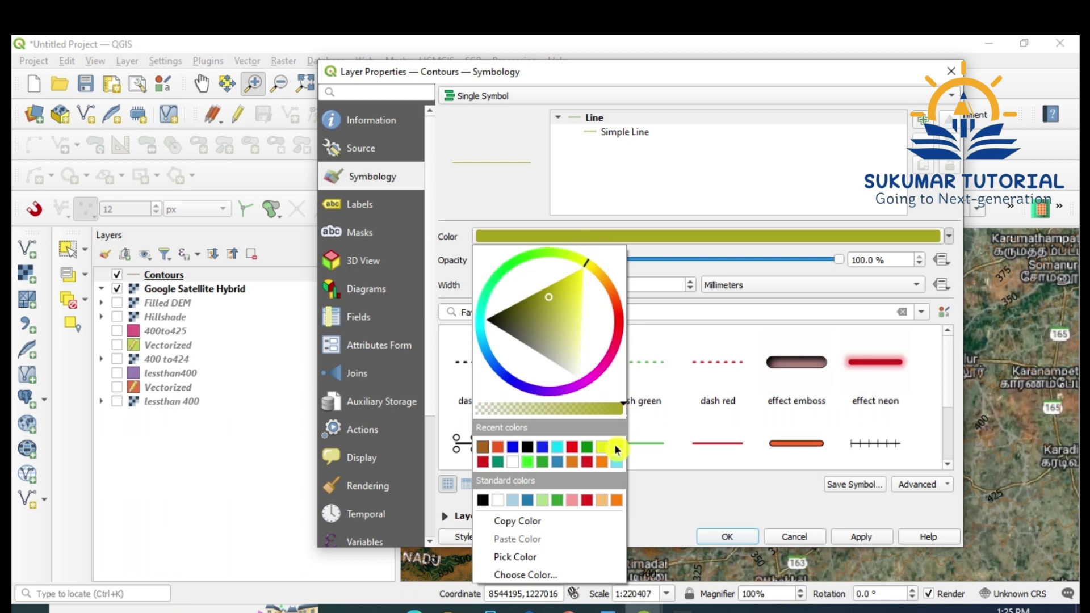
click(616, 447)
click(860, 537)
click(736, 537)
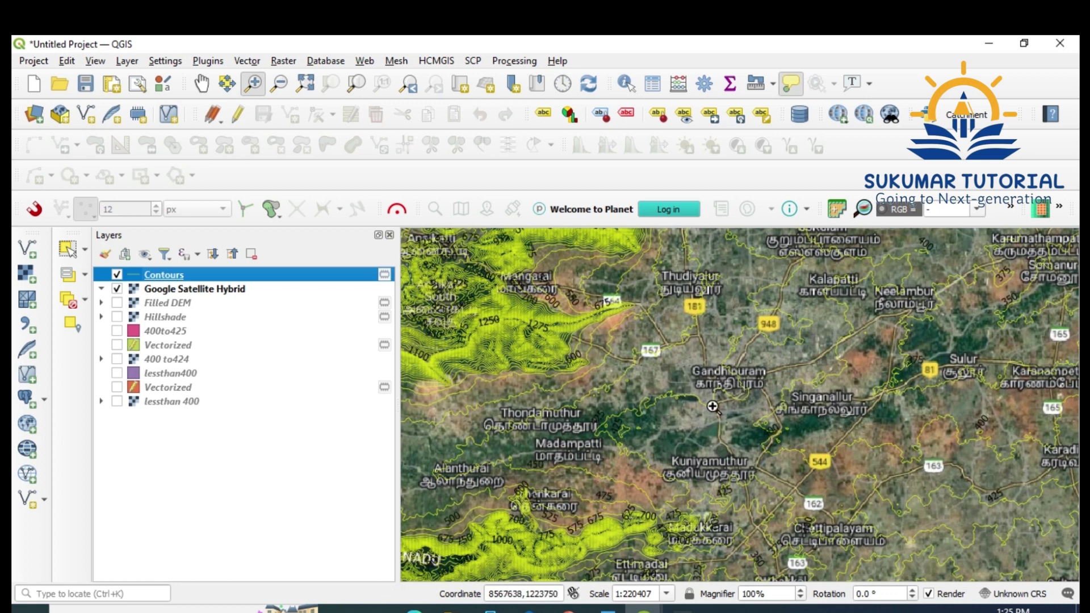
Step: Recolour the Contours layer's line symbol magenta using the colour wheel and apply it
click(262, 86)
drag(659, 315, 793, 486)
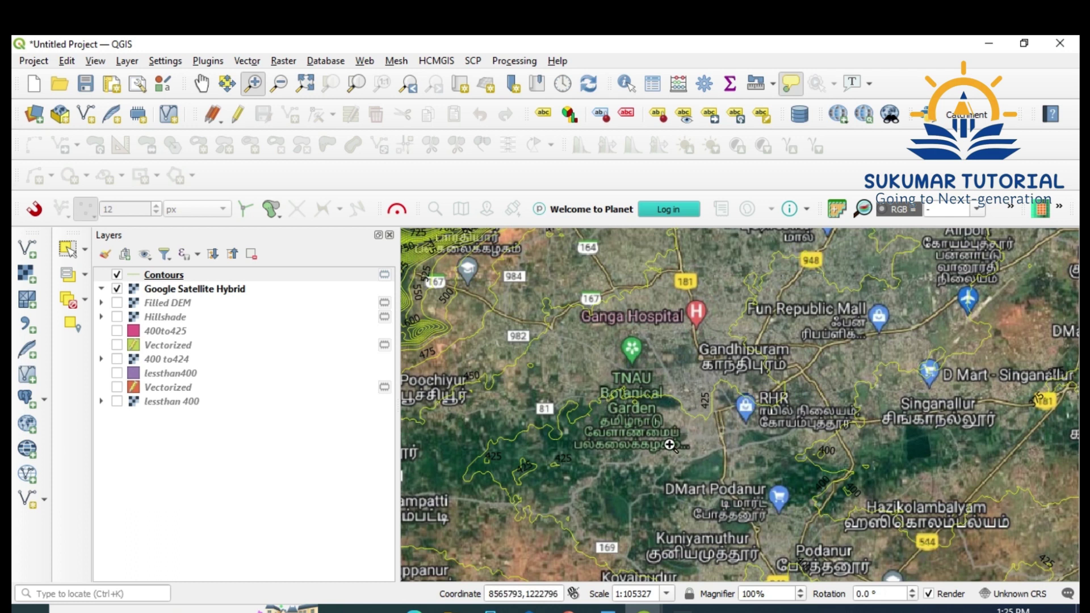
click(133, 274)
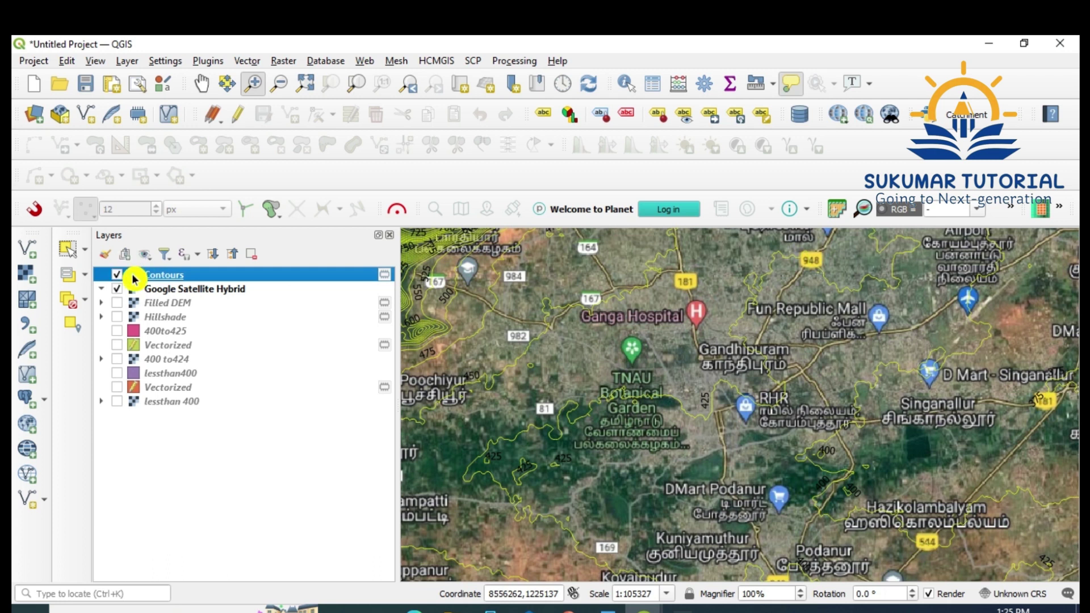
double_click(132, 275)
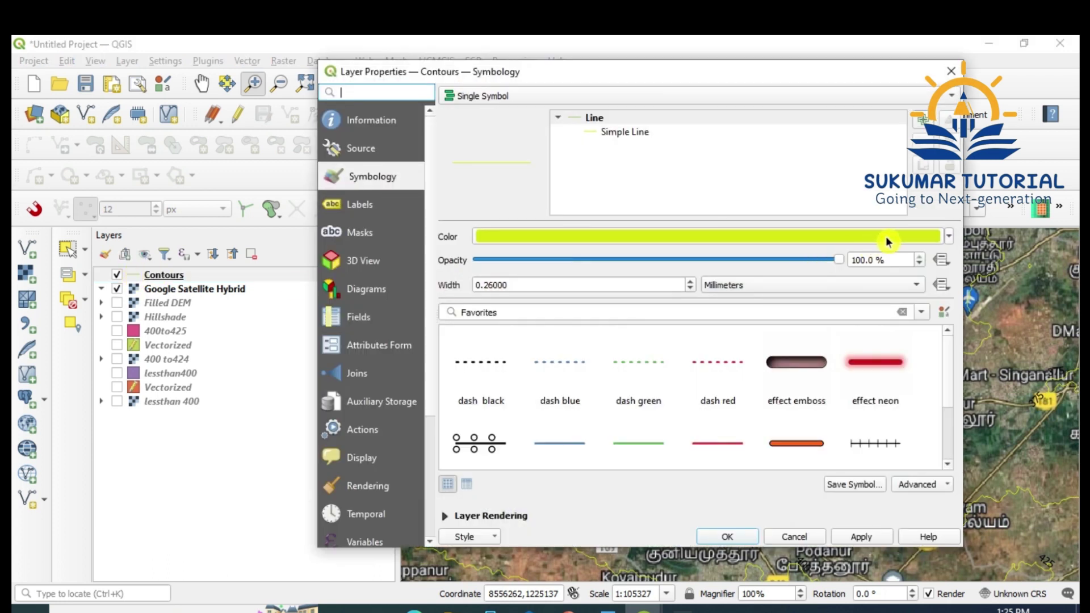
click(948, 237)
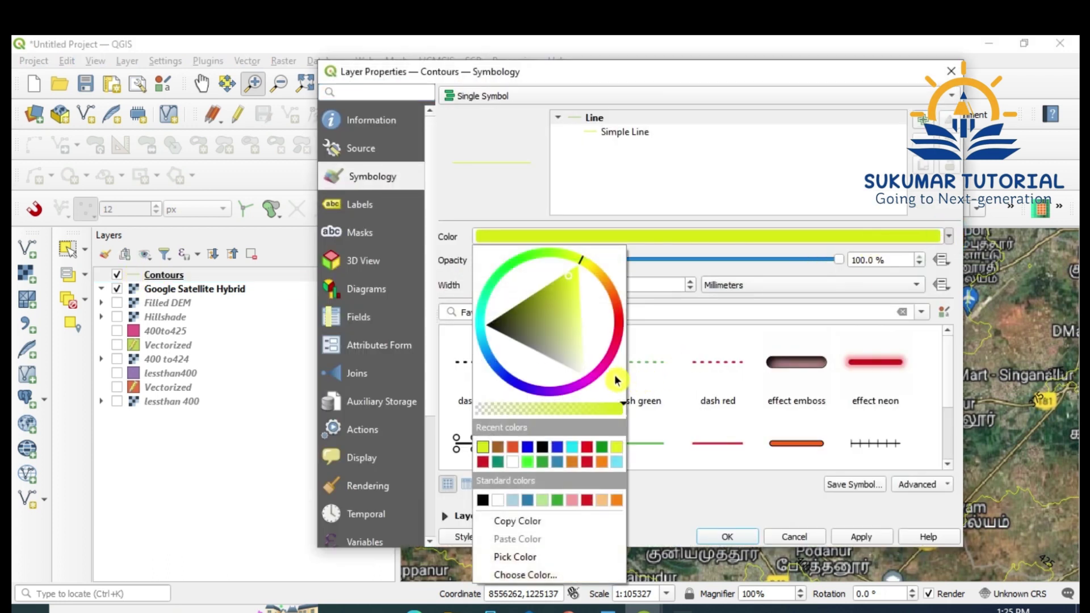
click(599, 368)
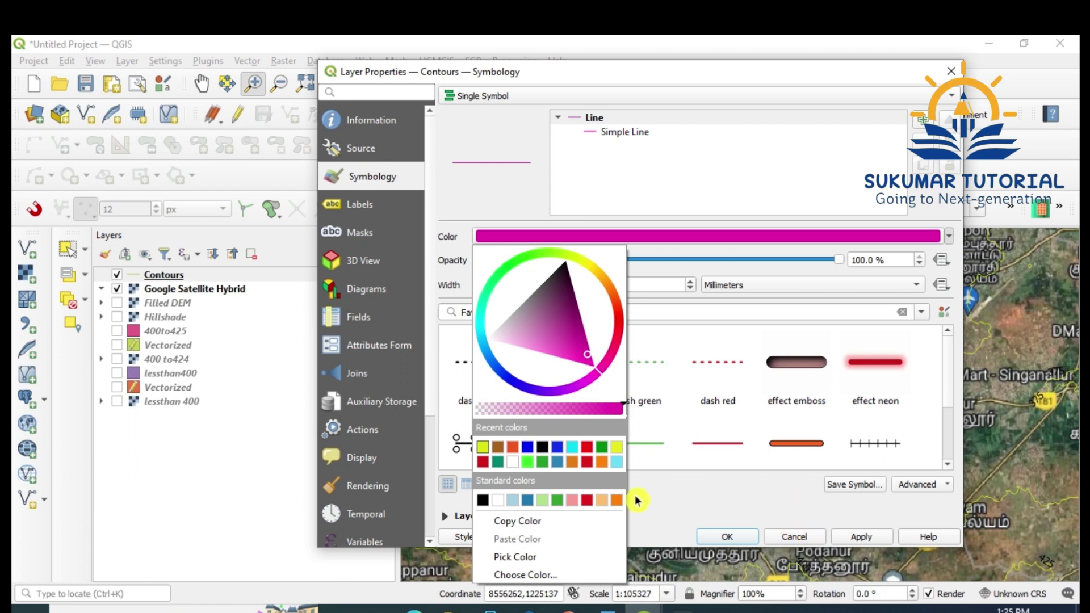
click(870, 536)
click(743, 538)
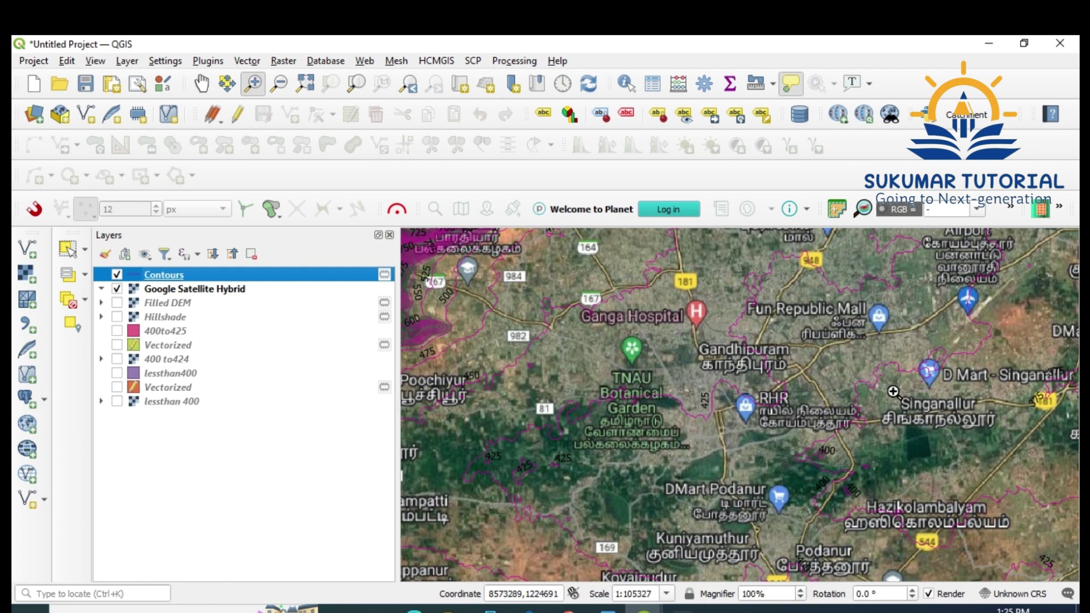
Step: Check the contours over the city's satellite imagery and remove the Google Satellite Hybrid layer from the project
drag(615, 253, 832, 397)
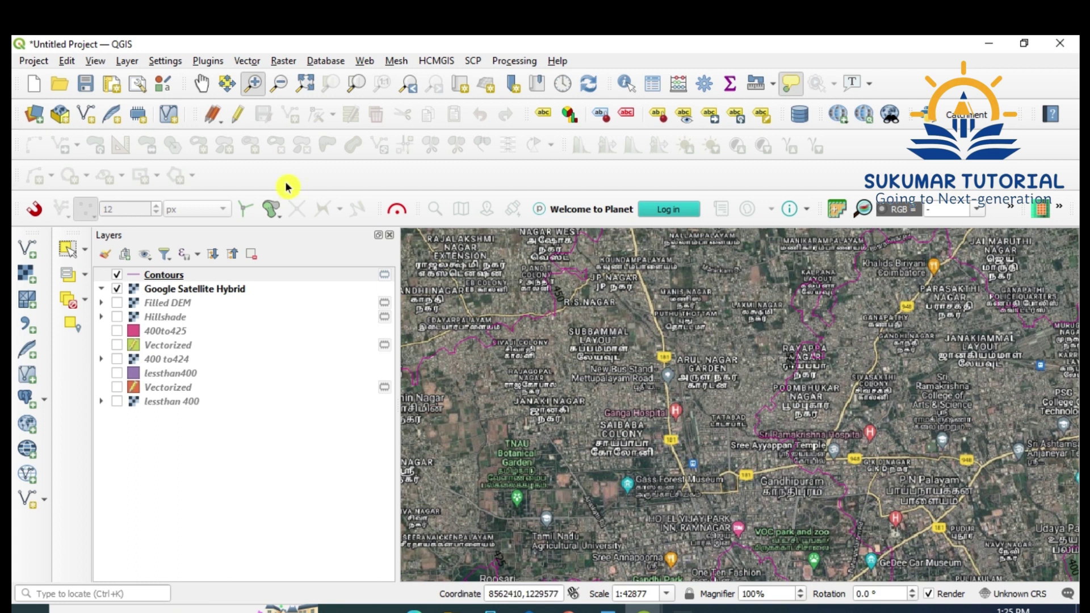
click(279, 83)
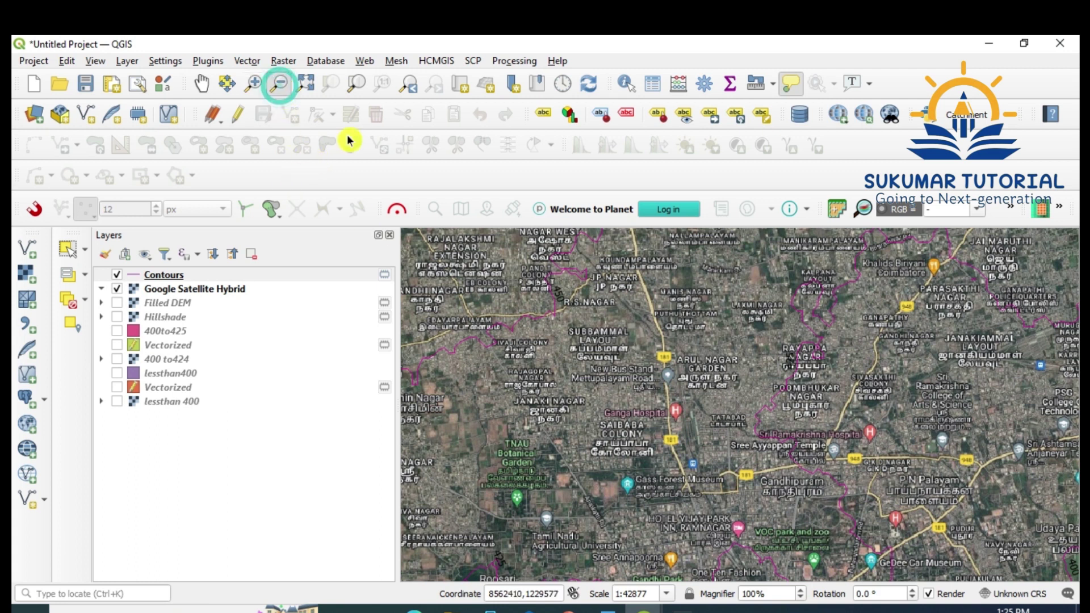
click(654, 436)
click(654, 436)
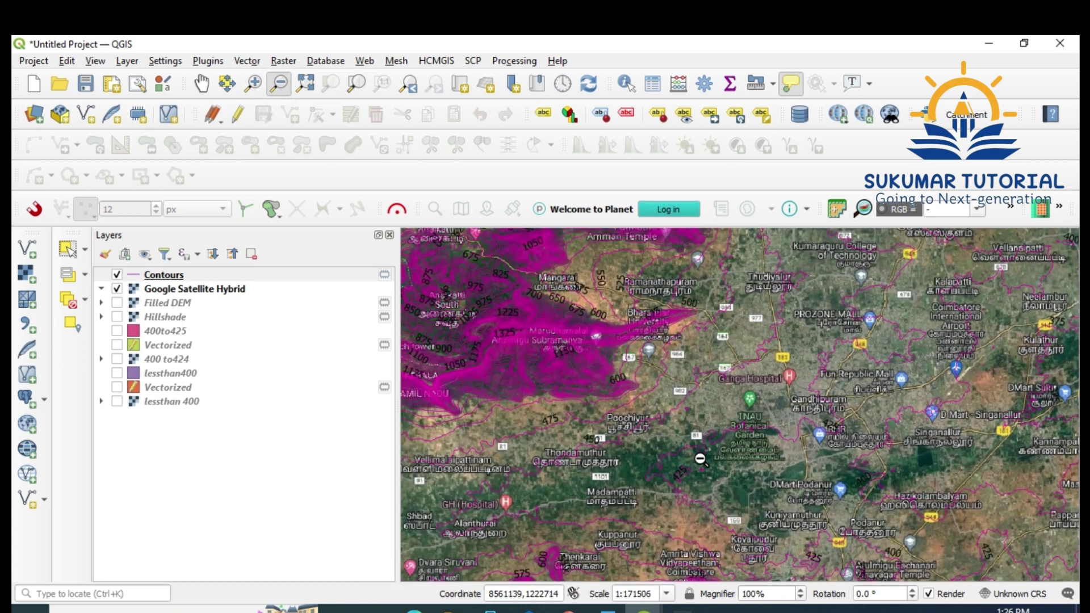
mouse_move(700, 459)
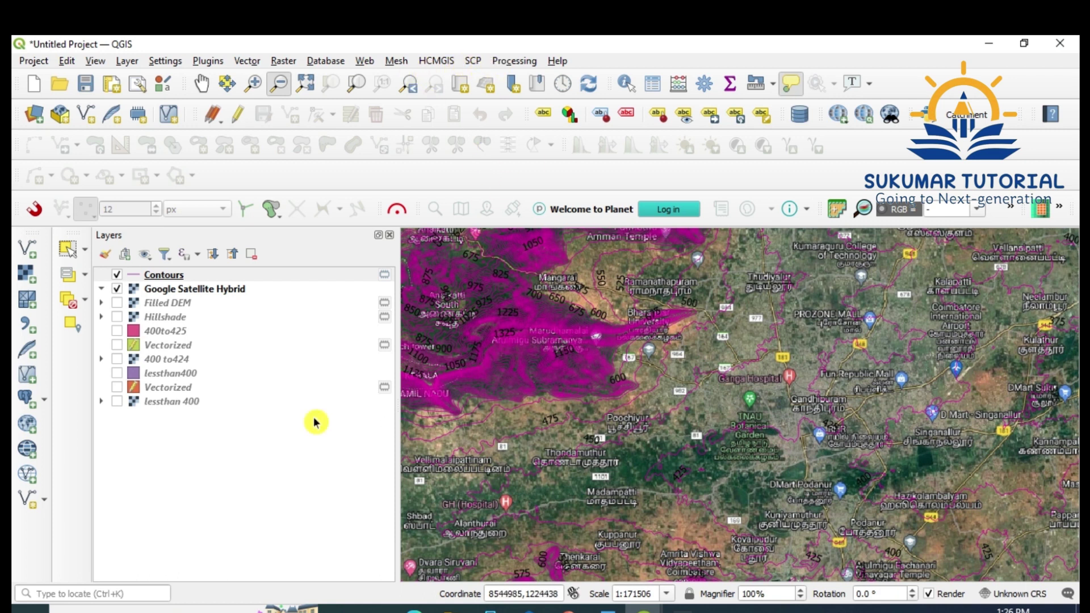
click(202, 291)
right_click(201, 292)
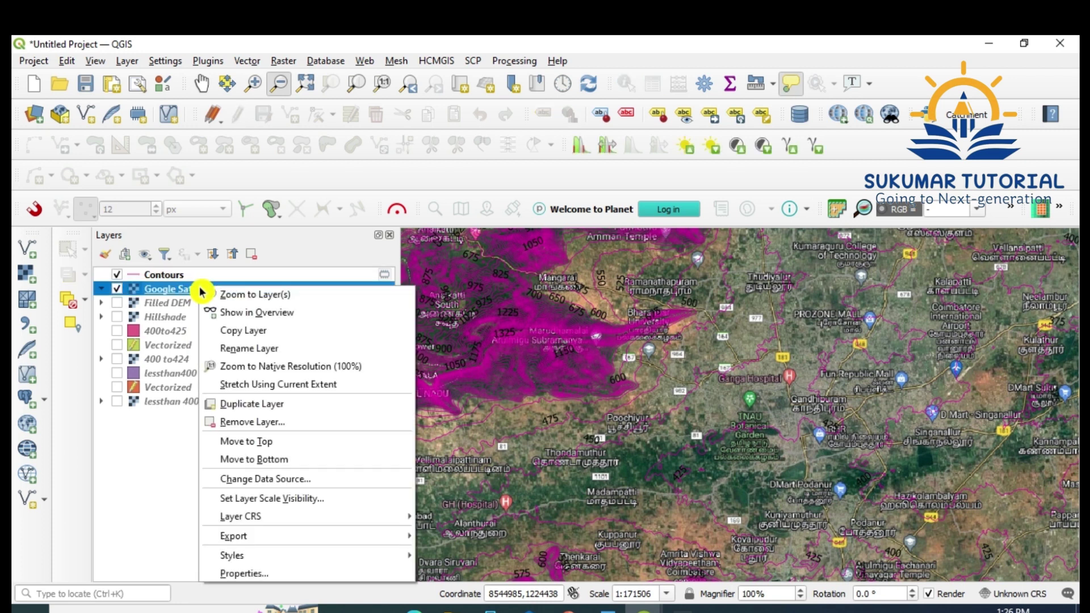
click(253, 421)
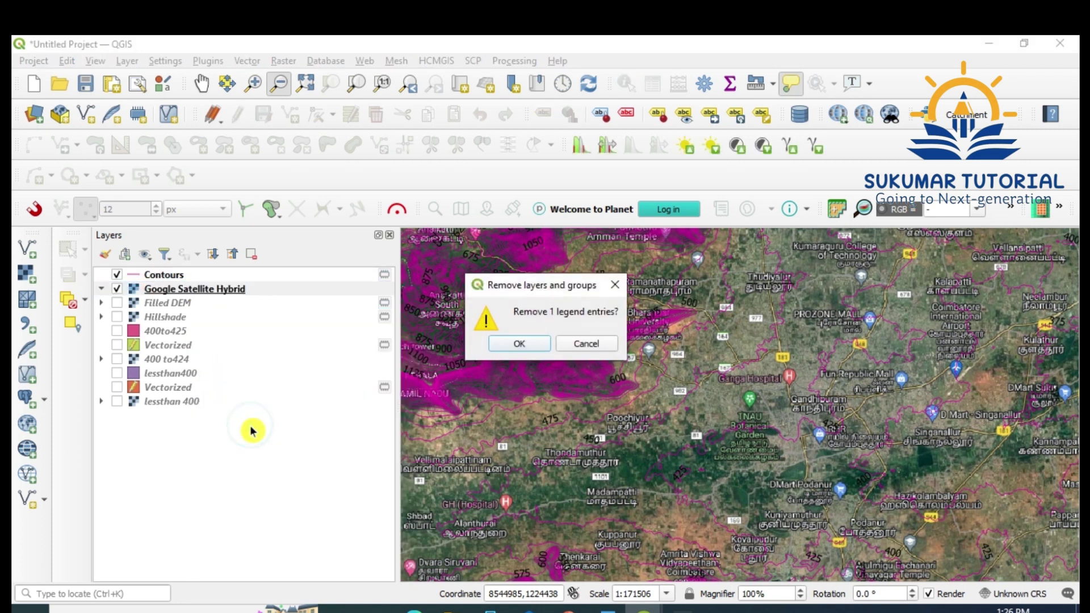
click(506, 340)
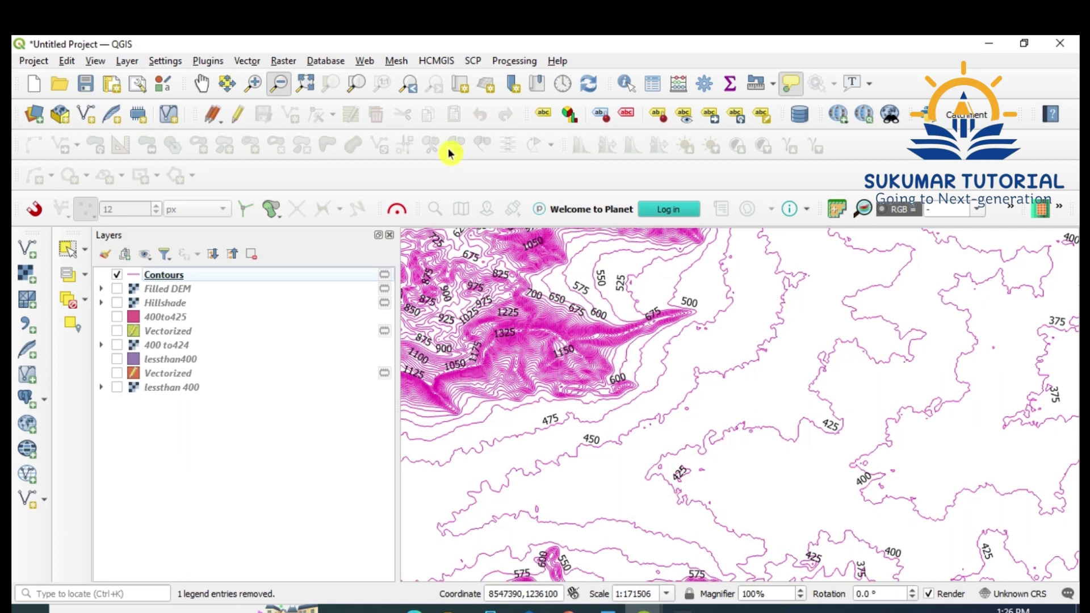
Step: Add the OSM Standard basemap from QuickMapServices beneath the contours and inspect the contour lines around Coimbatore
click(447, 63)
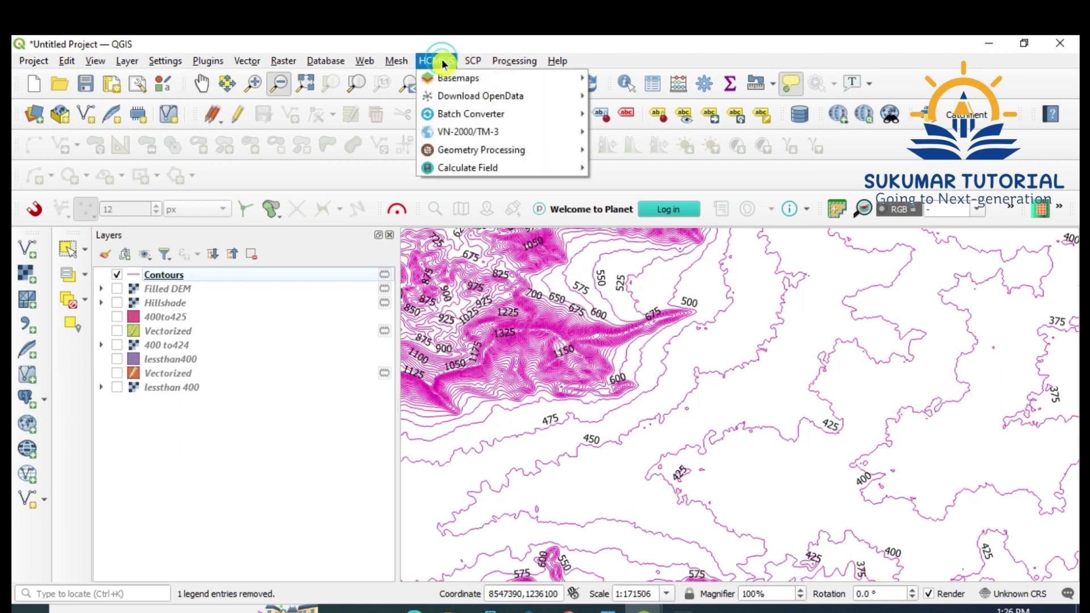
mouse_move(446, 78)
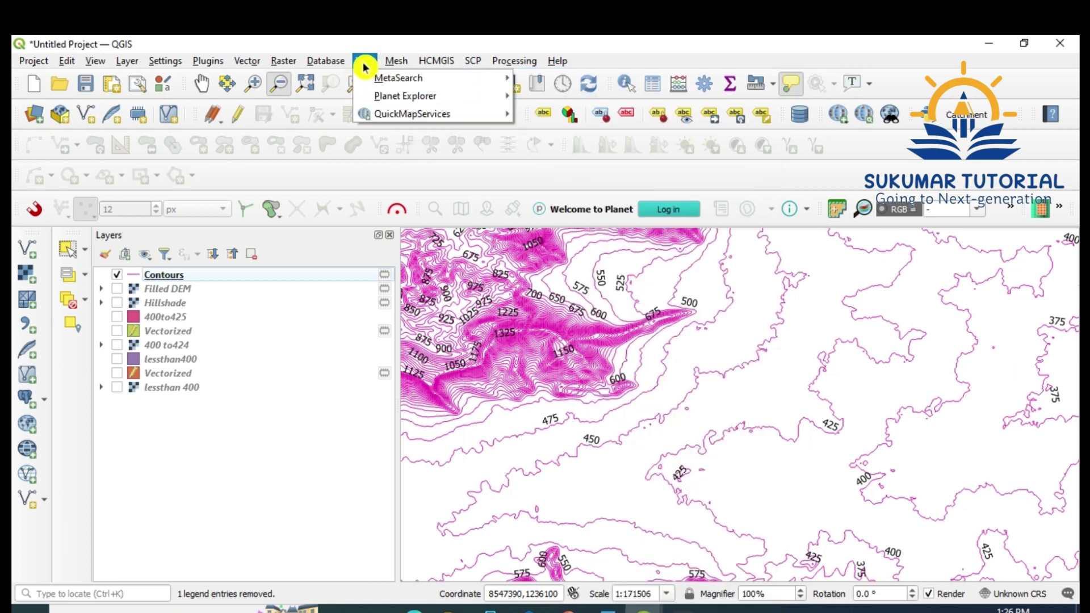
mouse_move(425, 113)
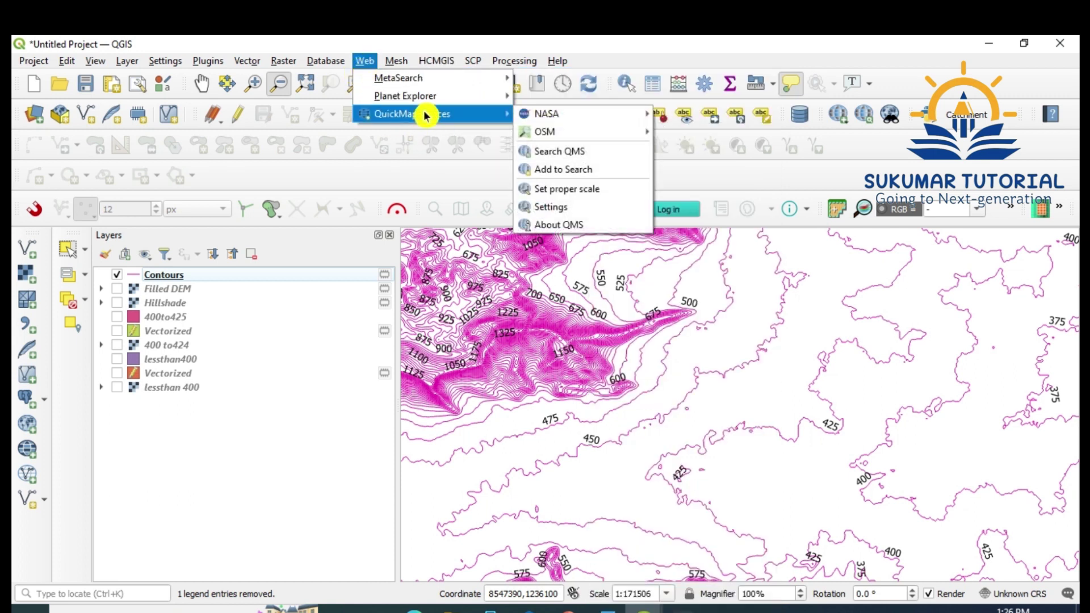
mouse_move(554, 135)
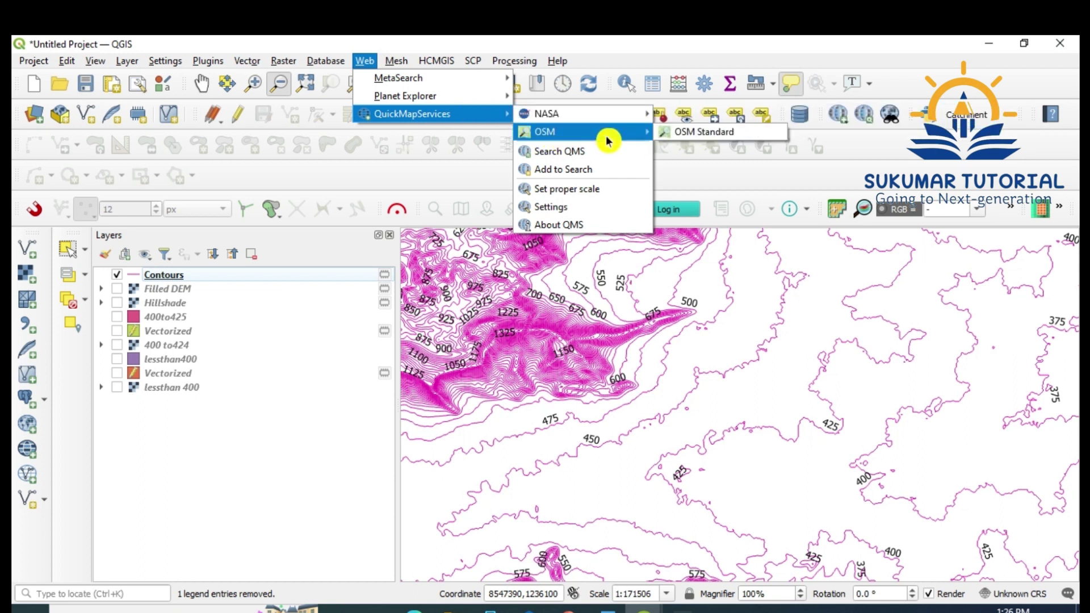
click(687, 135)
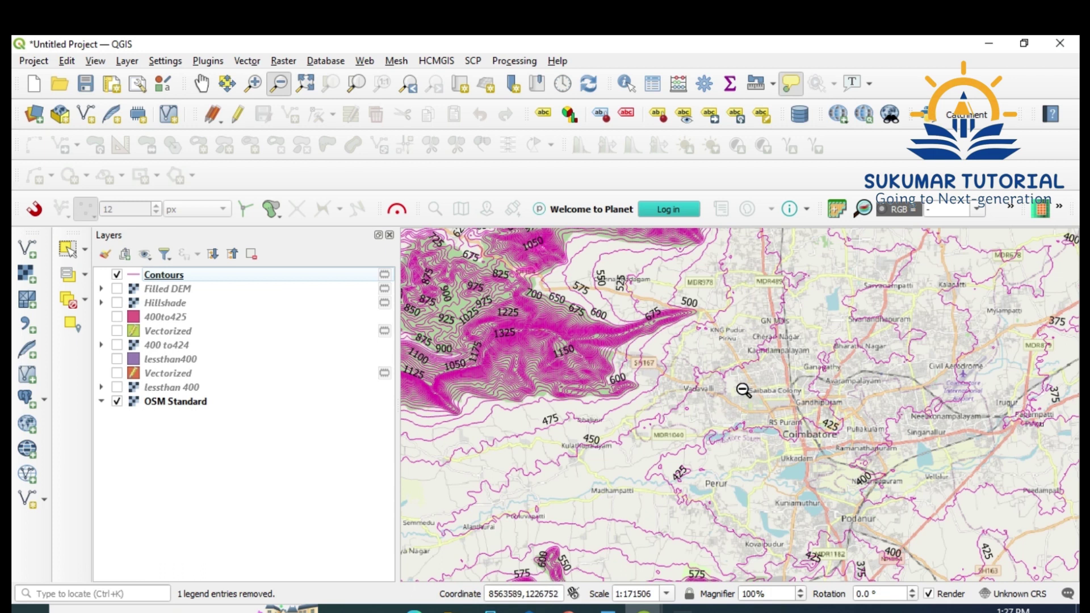
click(253, 84)
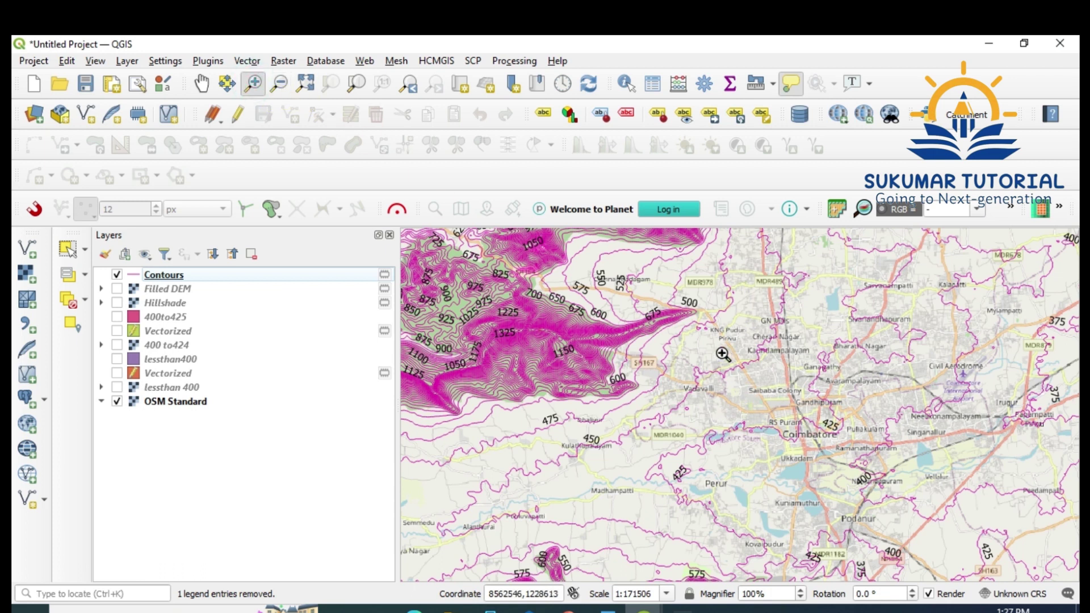
drag(648, 299, 895, 500)
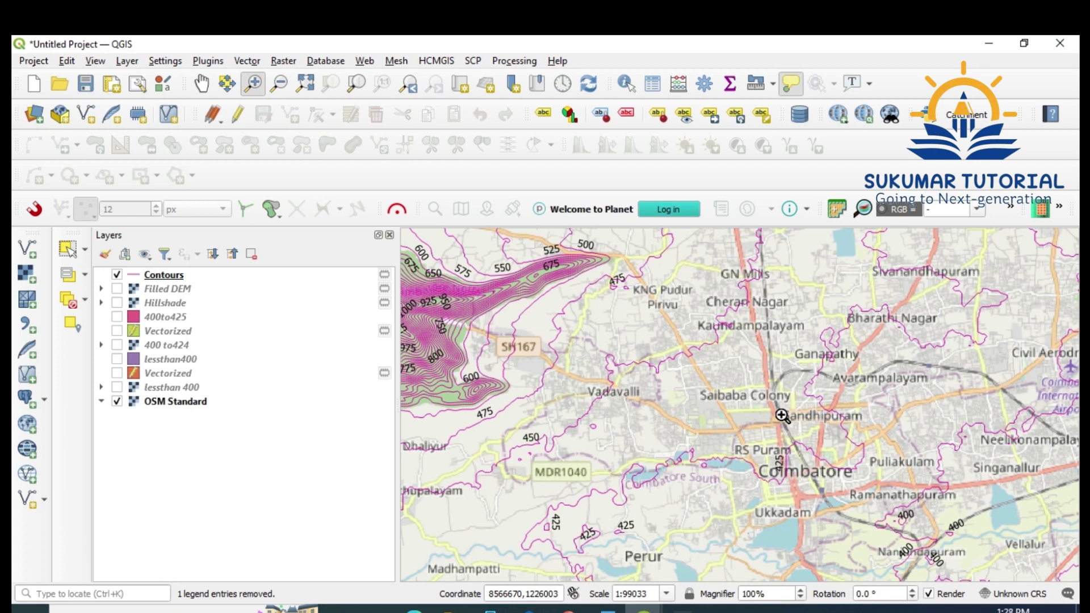
mouse_move(673, 357)
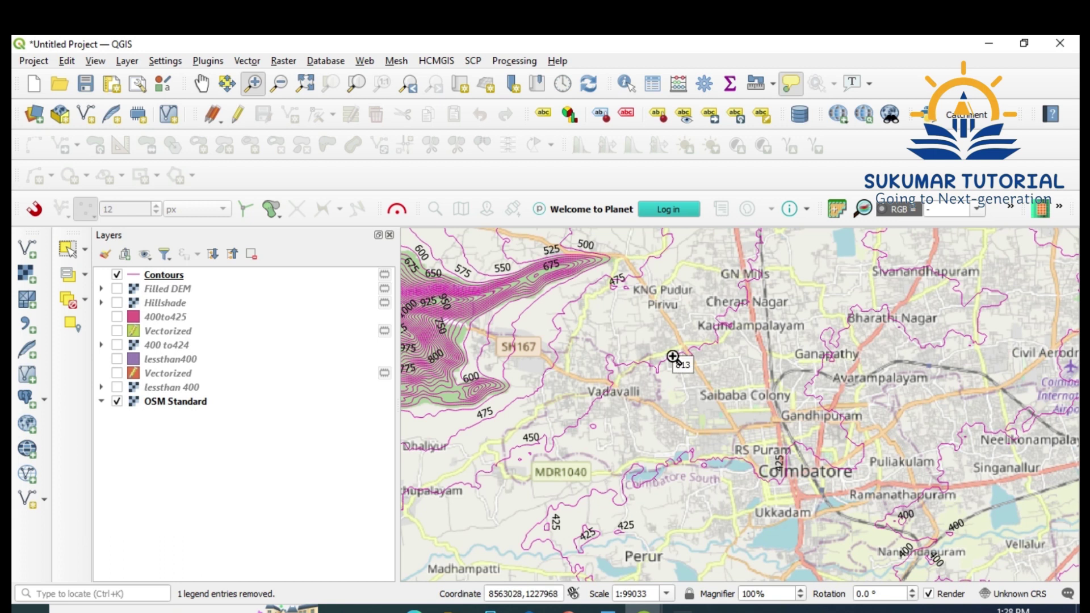